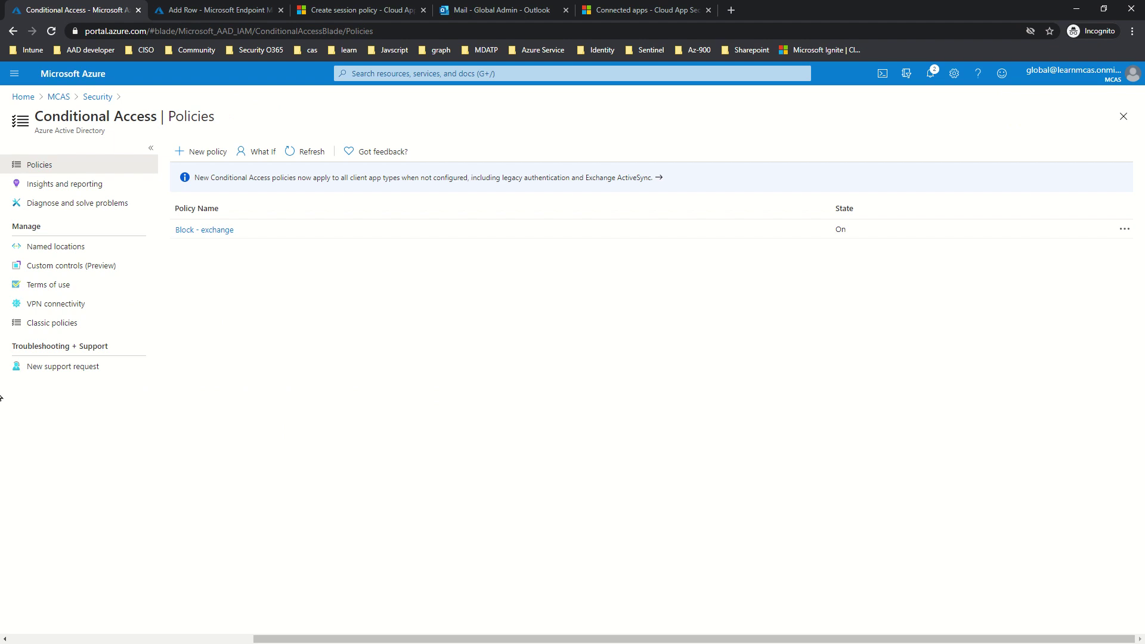
Step: Switch to Cloud App Security and open its dashboard
{"action": "left_click", "coordinate": [343, 9]}
{"action": "left_click", "coordinate": [104, 81]}
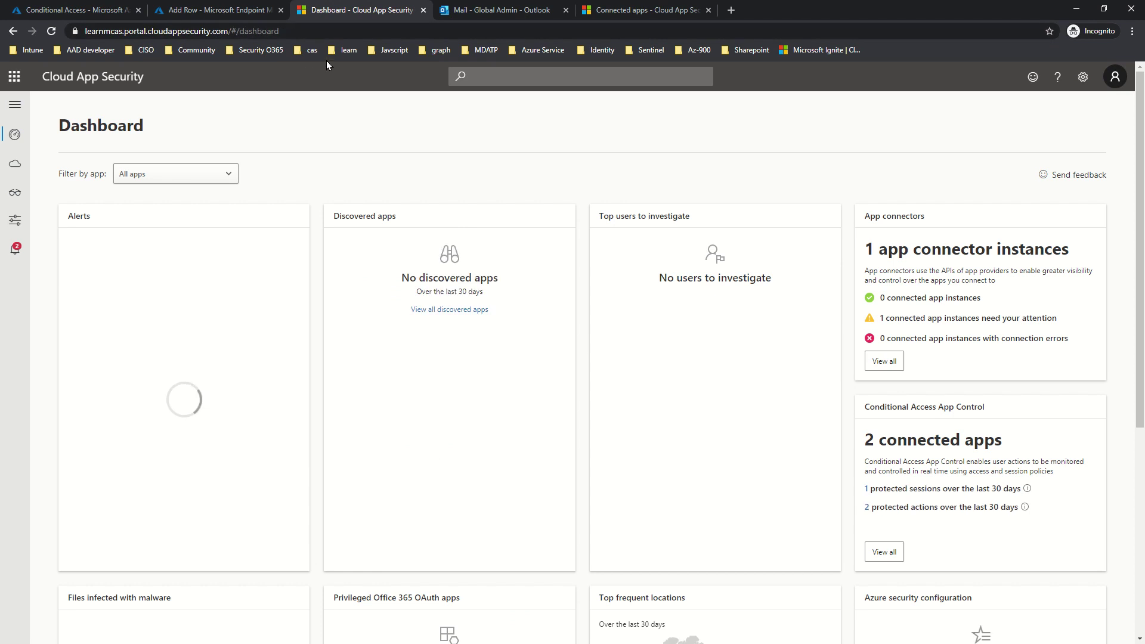
{"action": "key", "text": "ctrl+l"}
{"action": "left_click", "coordinate": [337, 112]}
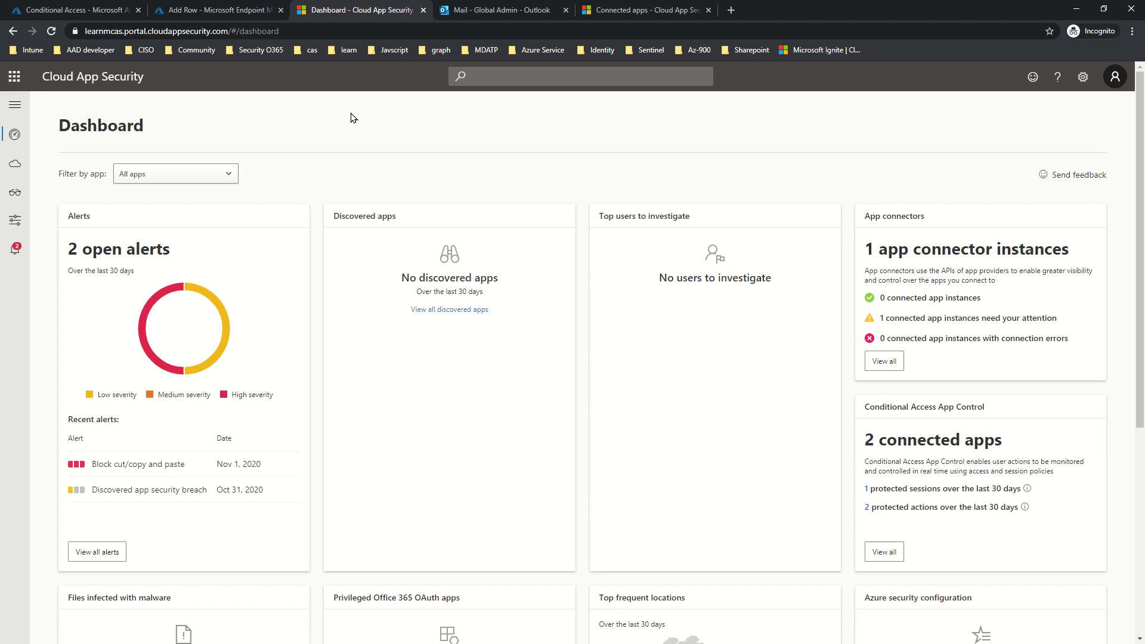
Step: Open the connected apps page and review the list of cloud apps that can be added as app connectors
{"action": "mouse_move", "coordinate": [10, 200]}
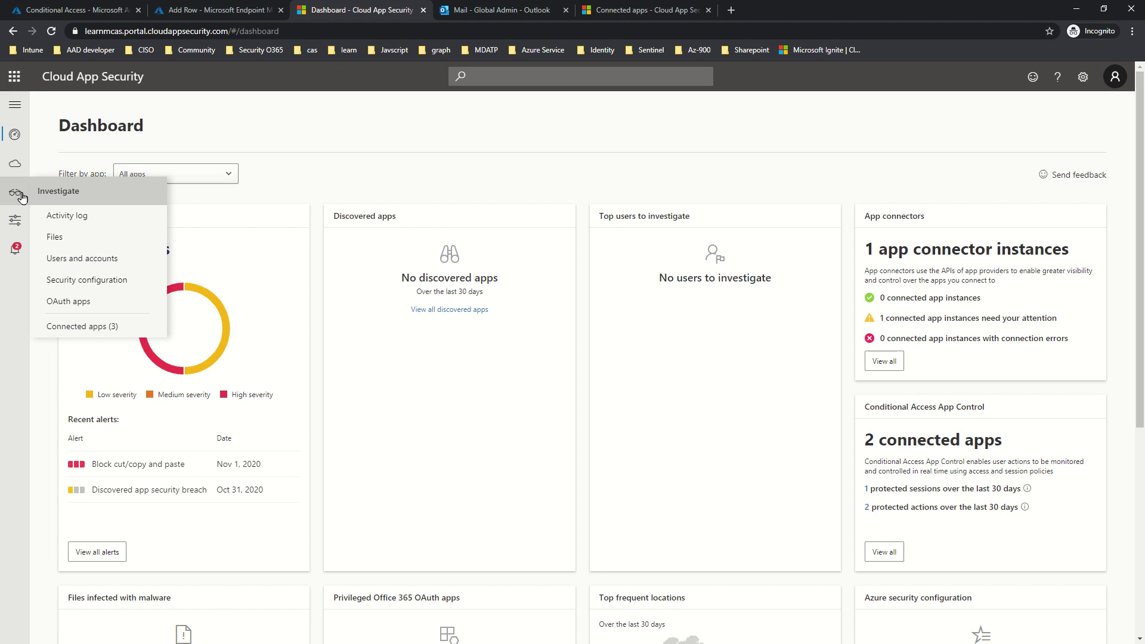
{"action": "left_click", "coordinate": [112, 326]}
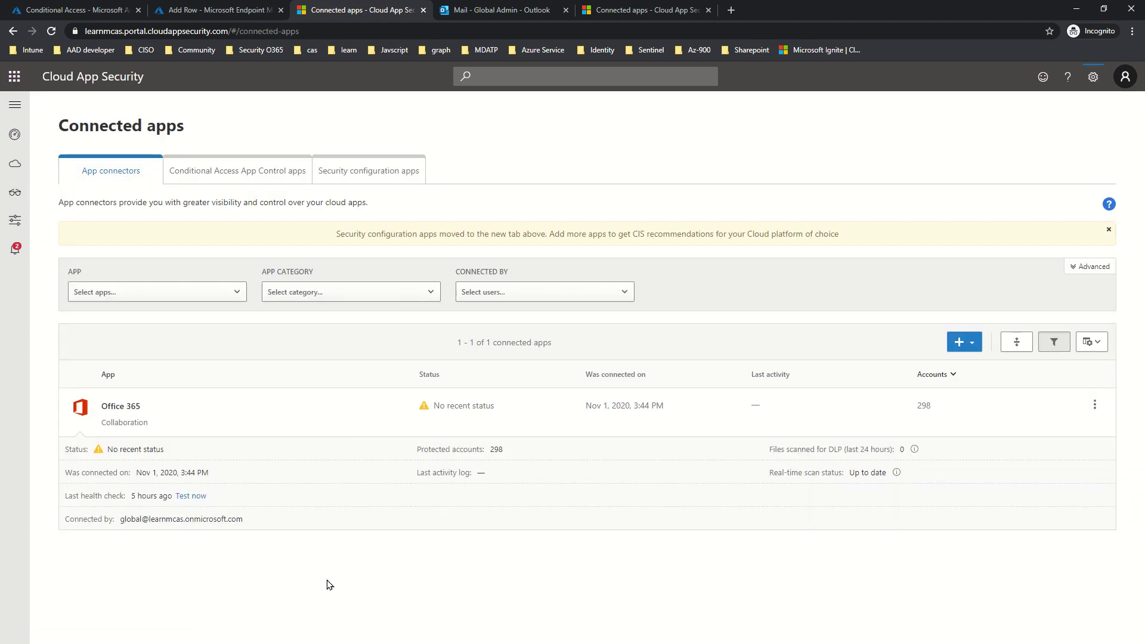
{"action": "left_click", "coordinate": [966, 342]}
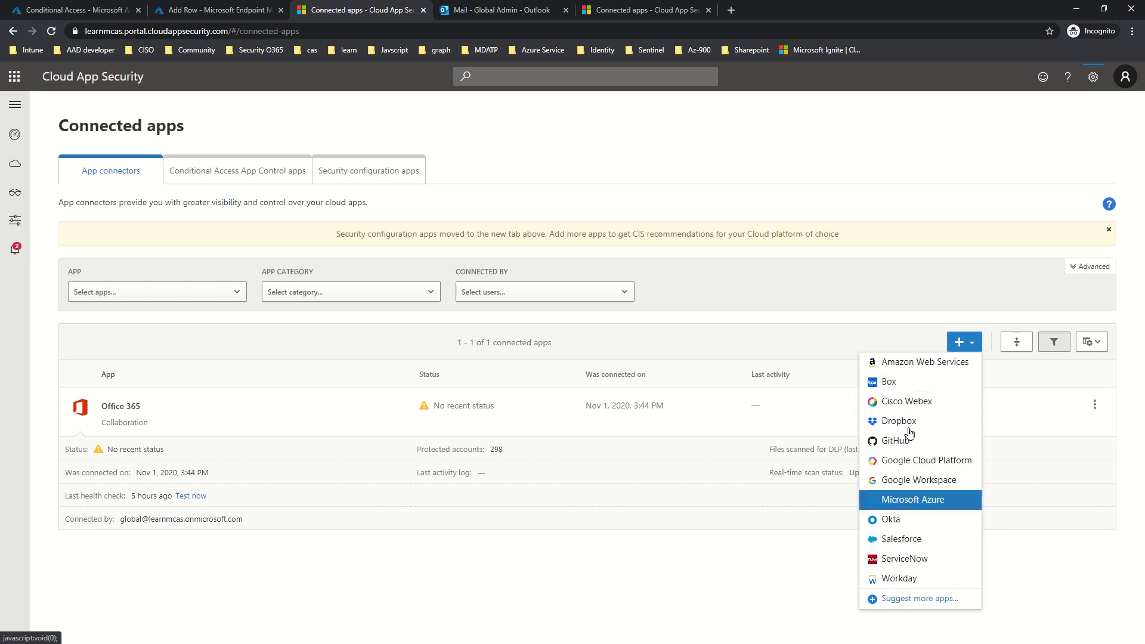
{"action": "left_click", "coordinate": [476, 614]}
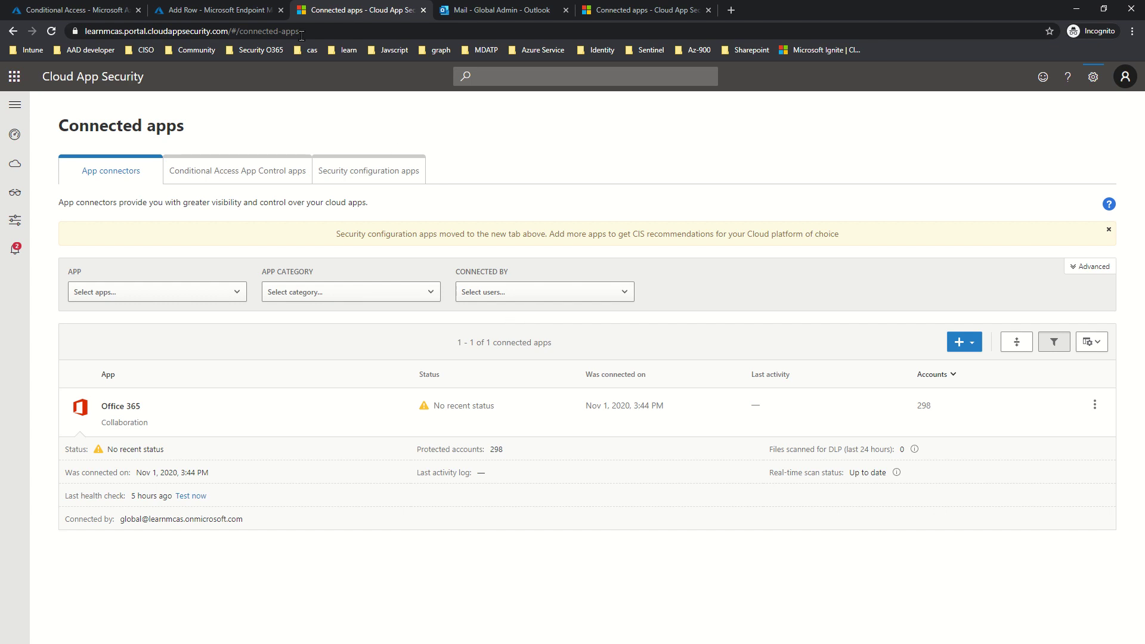
Step: Switch to the Azure portal and view the MCAS directory's user list, followed by its group list
{"action": "left_click", "coordinate": [59, 10]}
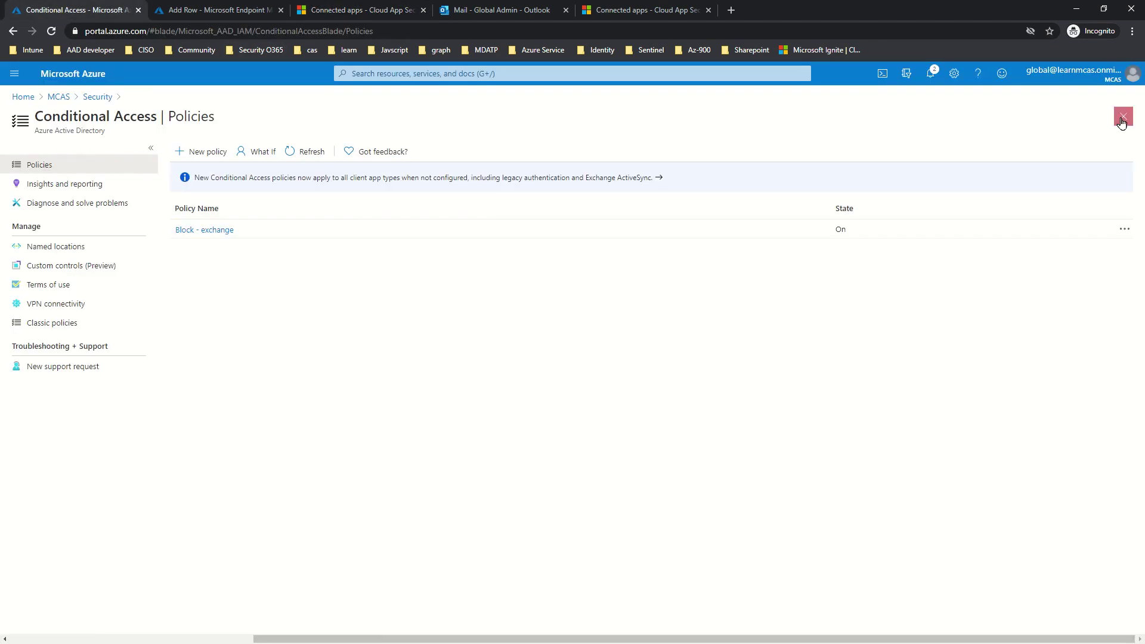
{"action": "left_click", "coordinate": [1122, 122]}
{"action": "left_click", "coordinate": [1123, 120]}
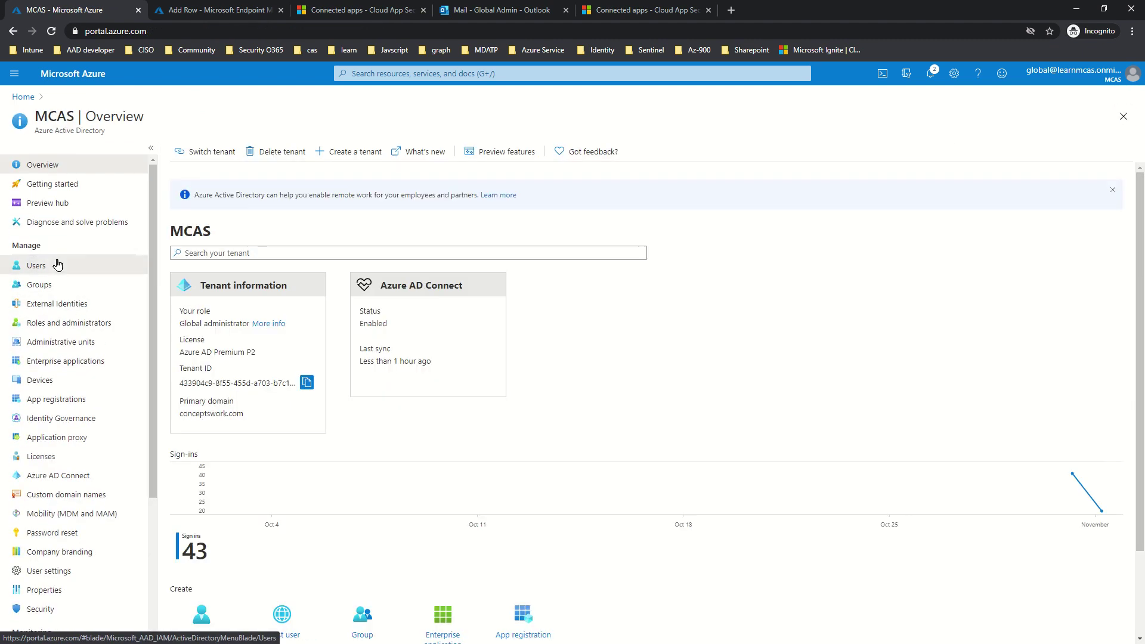
{"action": "left_click", "coordinate": [58, 265]}
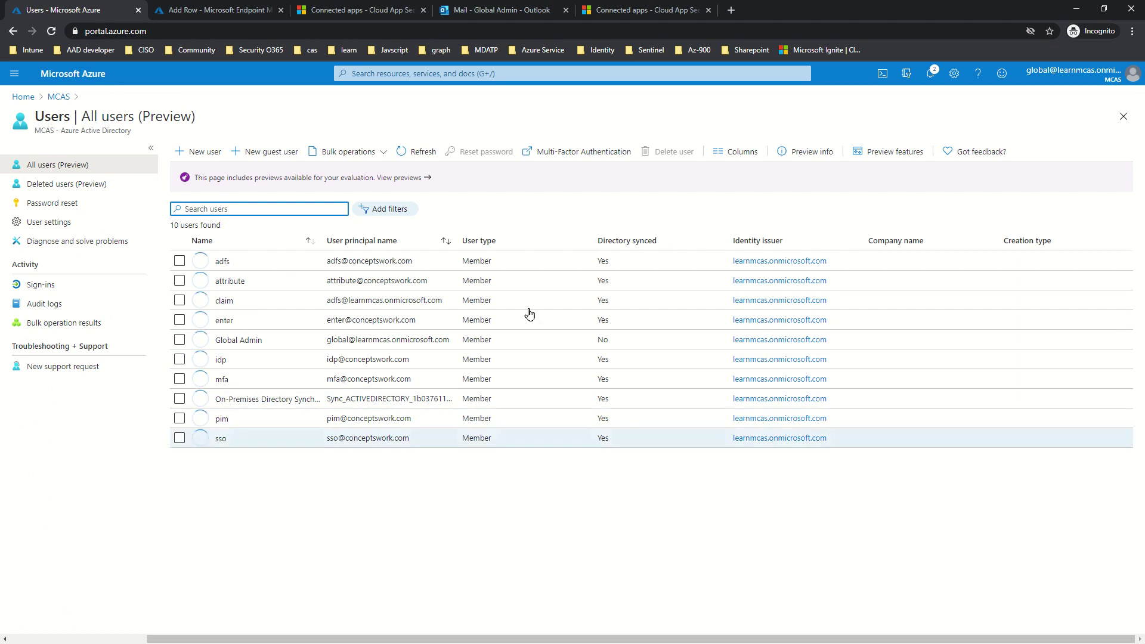
{"action": "left_click", "coordinate": [1124, 116]}
{"action": "left_click", "coordinate": [24, 285]}
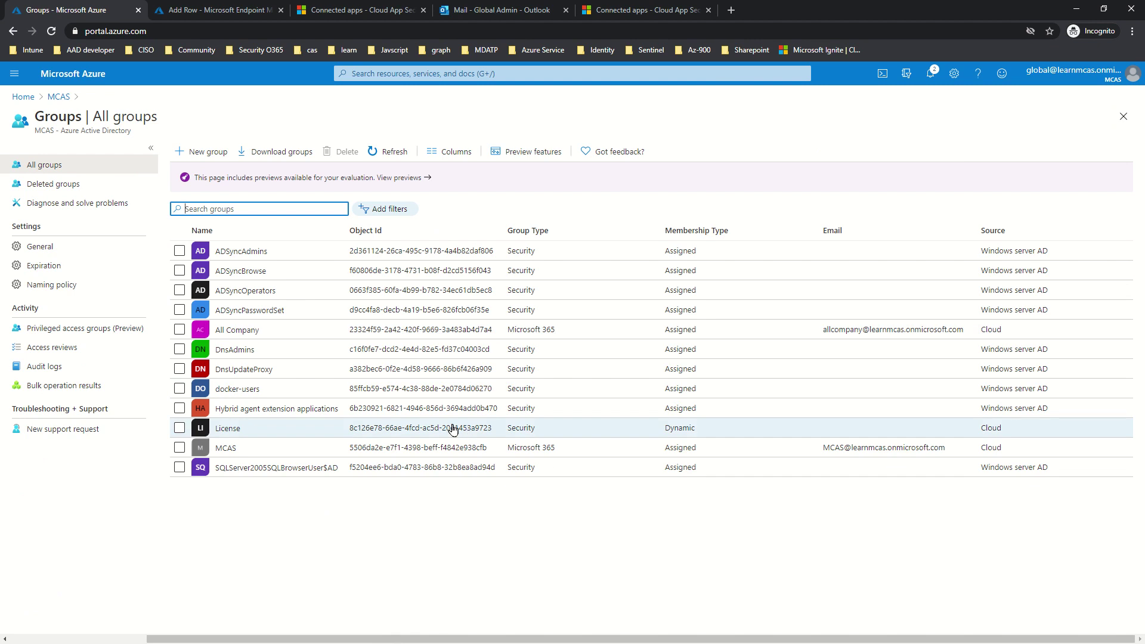
Step: Switch back to Cloud App Security and open the Office 365 connector's settings to review its components
{"action": "left_click", "coordinate": [353, 10]}
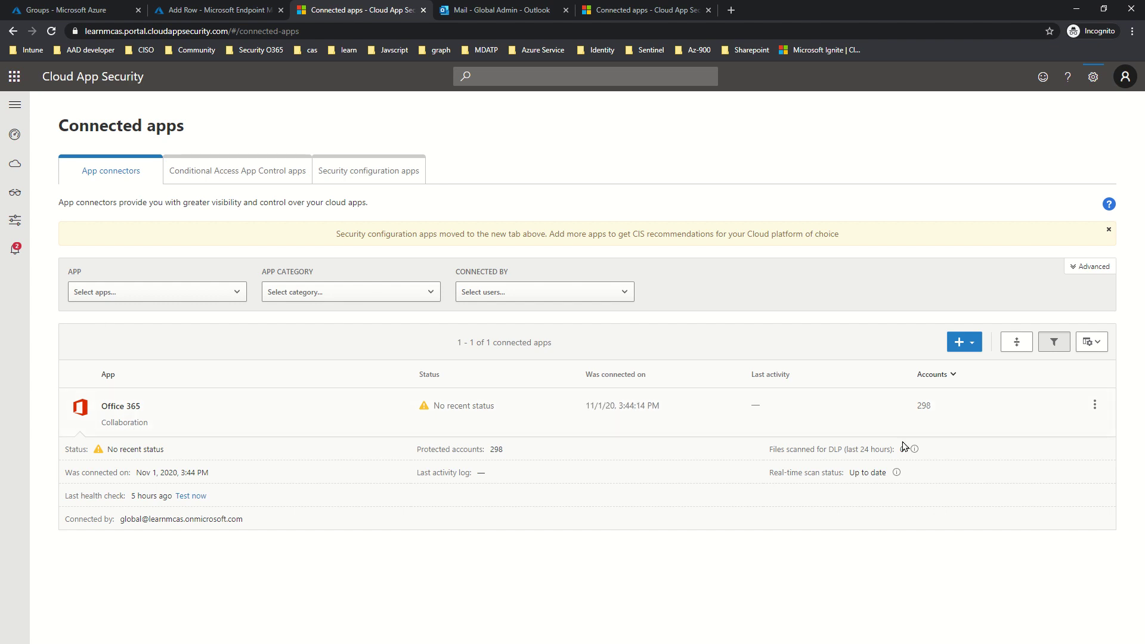
{"action": "left_click", "coordinate": [1095, 406]}
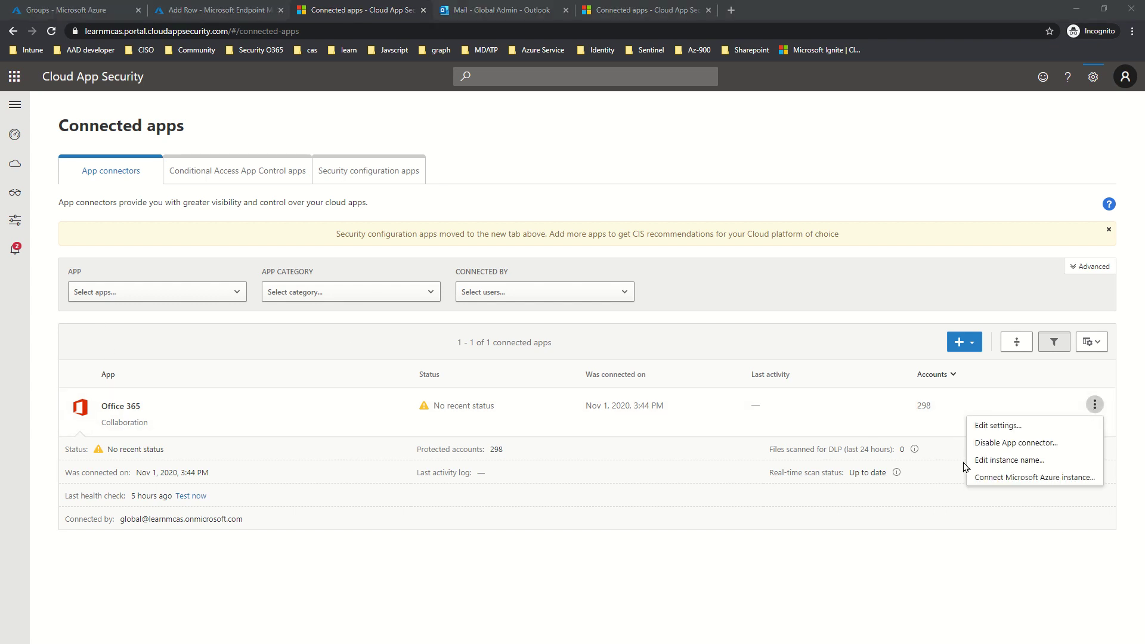
{"action": "left_click", "coordinate": [1004, 427]}
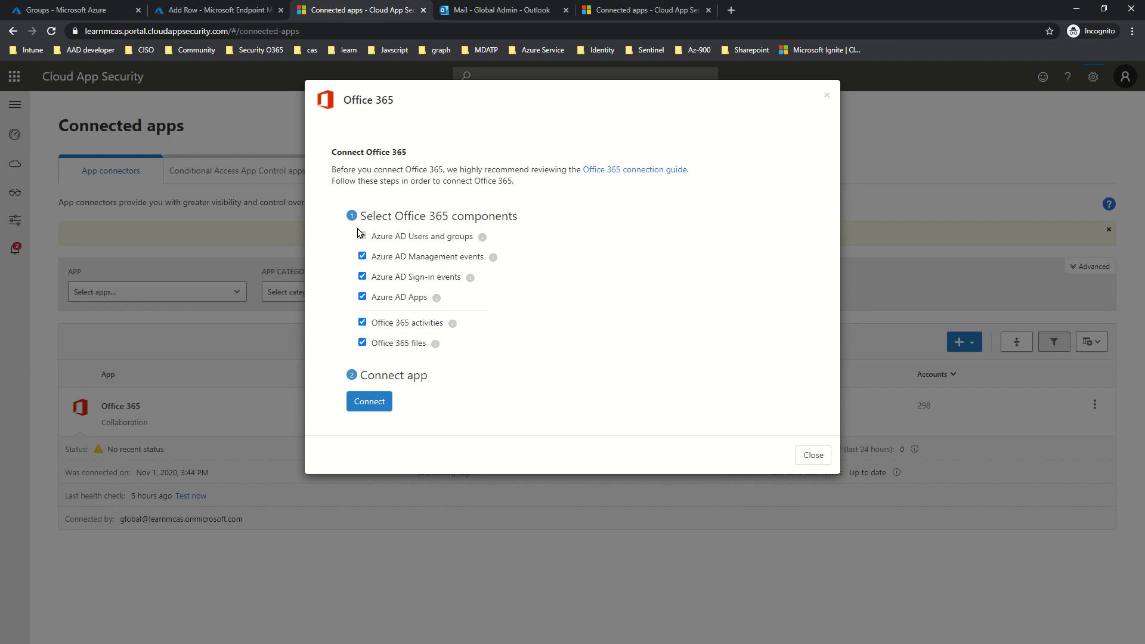
Step: Switch to the Azure portal and open the Block - exchange policy under the directory's Conditional Access security policies
{"action": "left_click", "coordinate": [96, 11]}
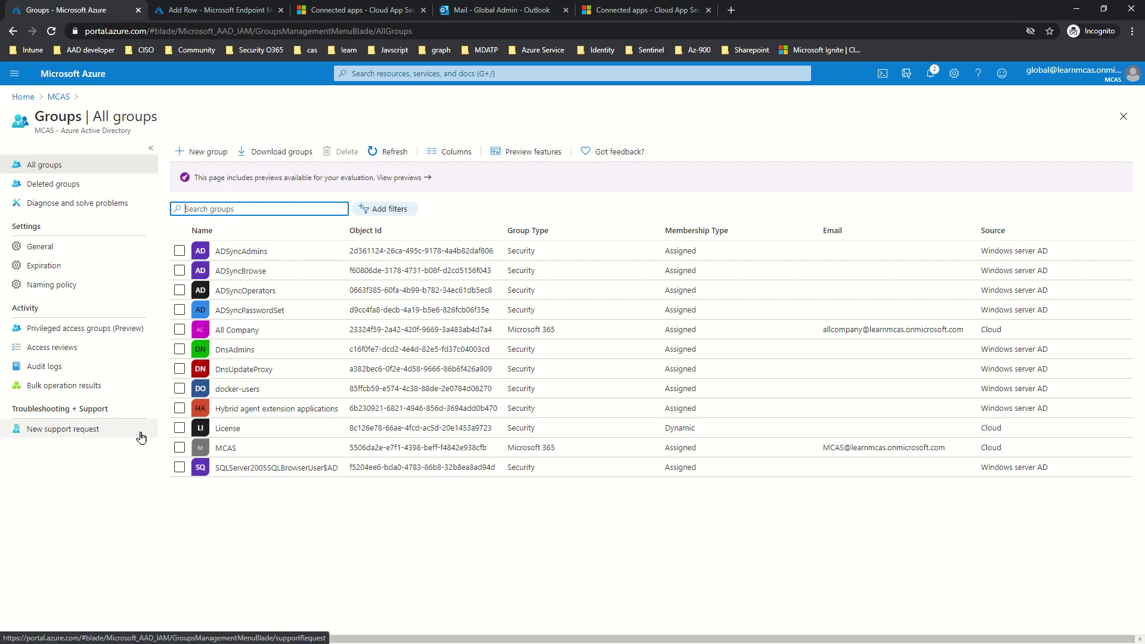
{"action": "left_click", "coordinate": [1124, 116]}
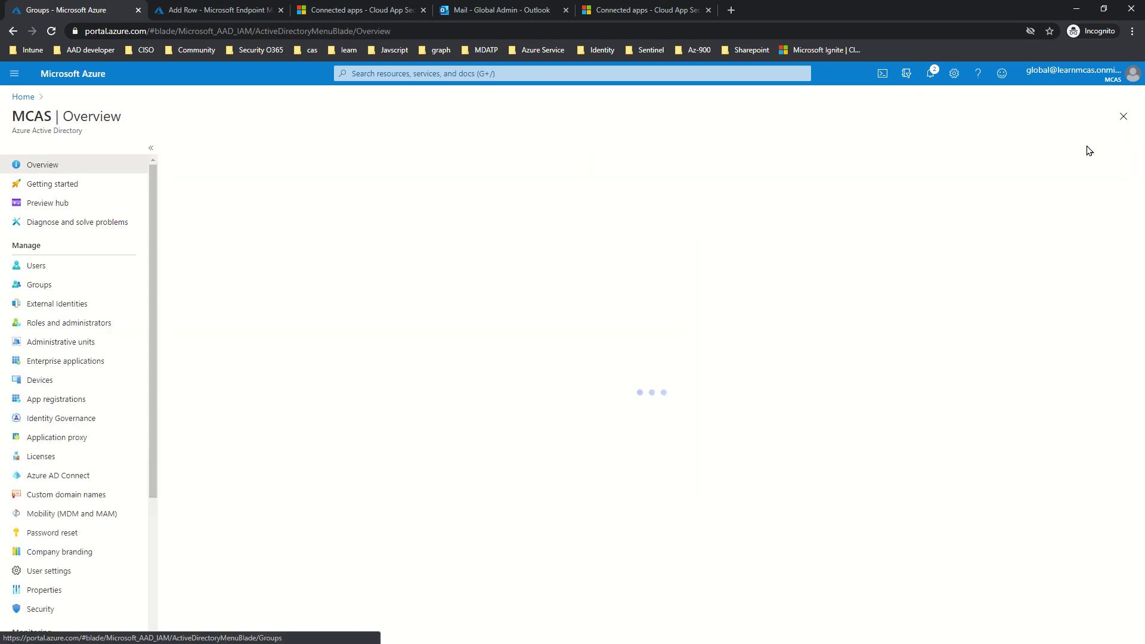
{"action": "scroll", "coordinate": [107, 499], "scroll_direction": "down", "scroll_amount": 3}
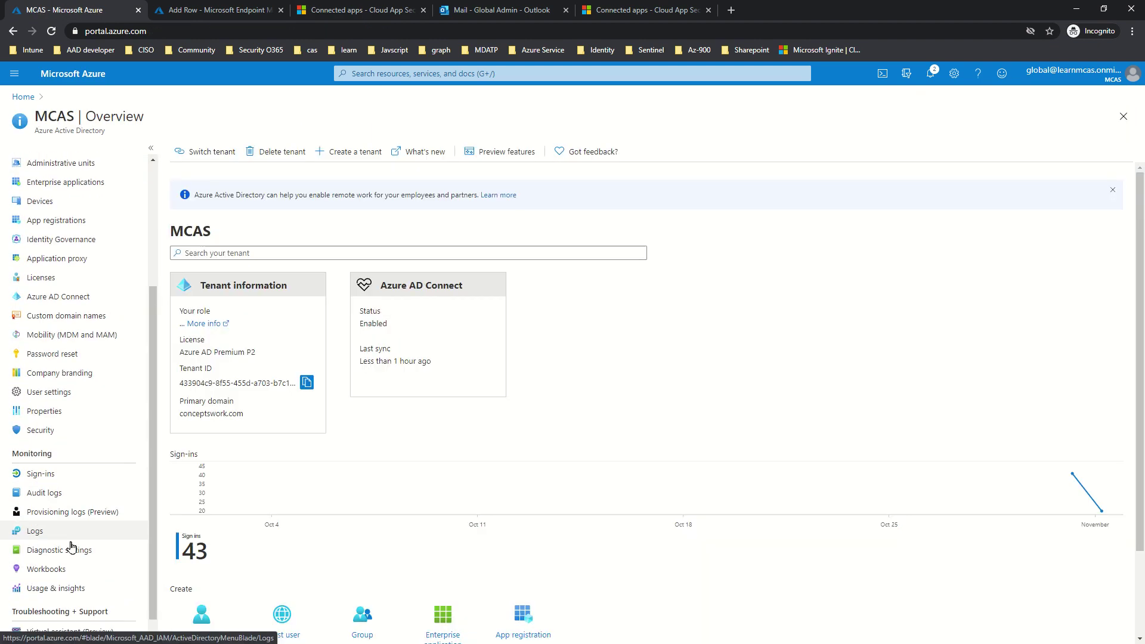
{"action": "left_click", "coordinate": [60, 439]}
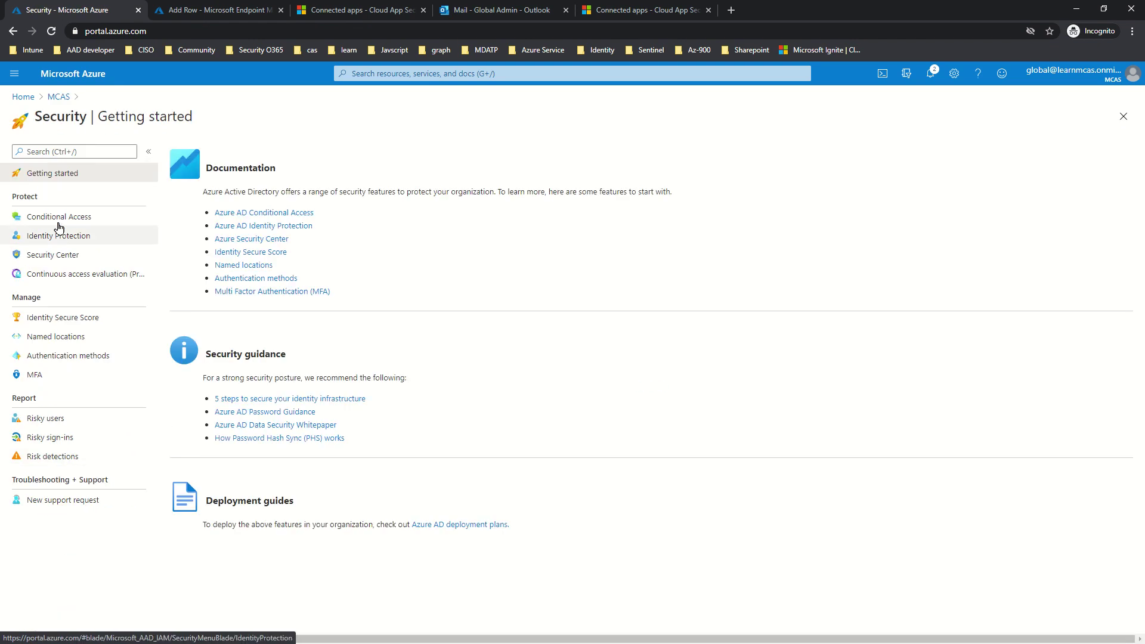
{"action": "left_click", "coordinate": [58, 216]}
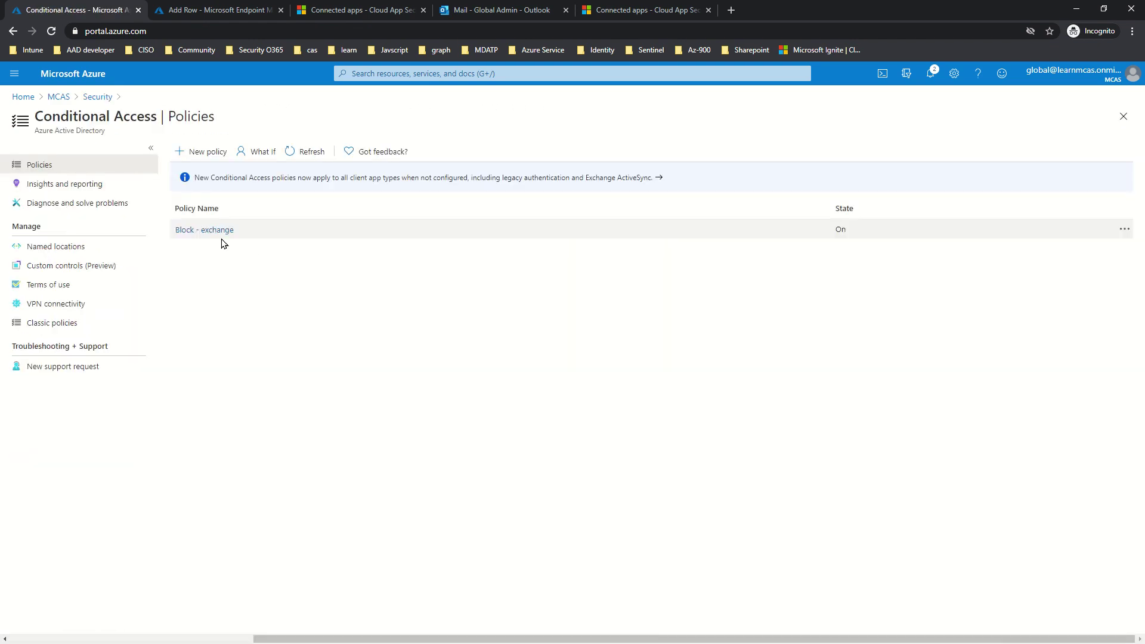
{"action": "left_click", "coordinate": [204, 231]}
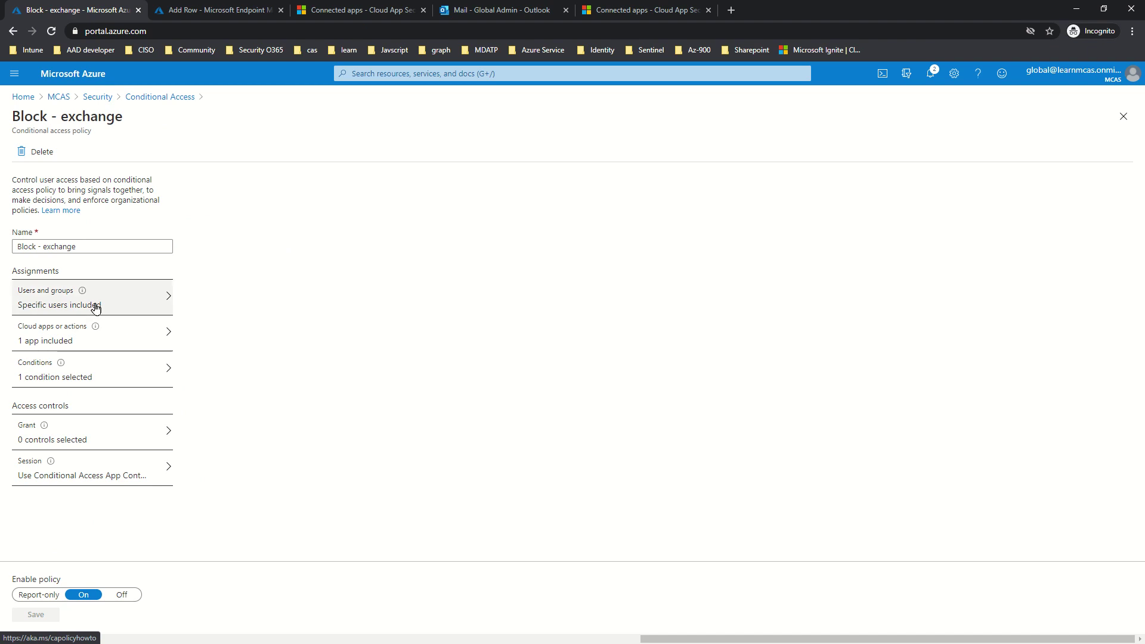
Step: Close the Office 365 connector dialog in Cloud App Security and look through the general settings page
{"action": "left_click", "coordinate": [375, 7]}
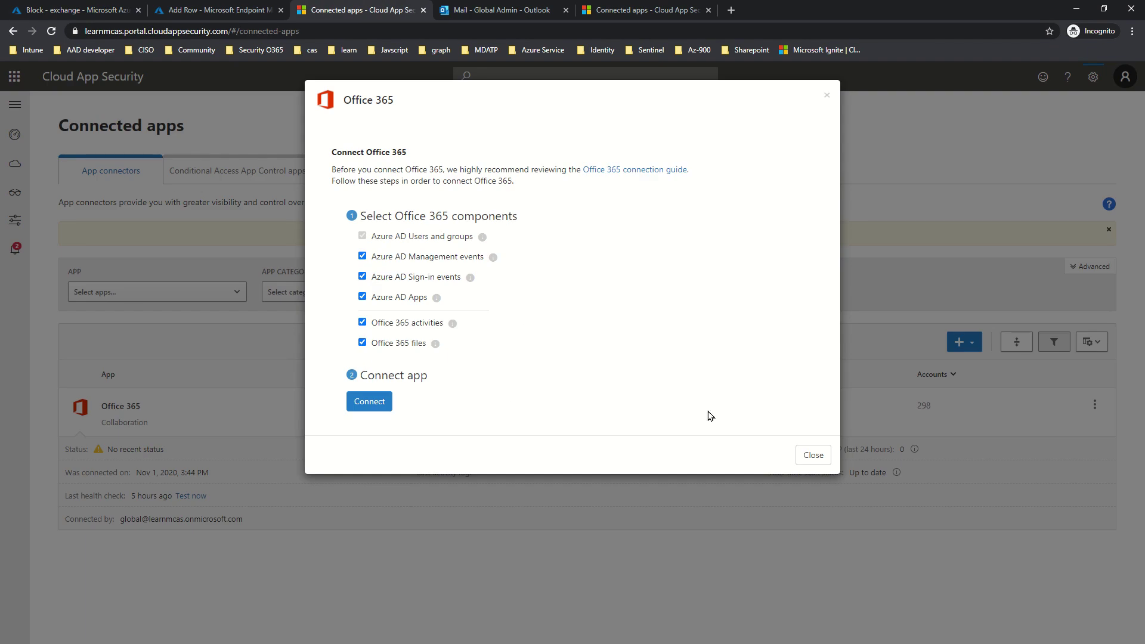
{"action": "left_click", "coordinate": [812, 457]}
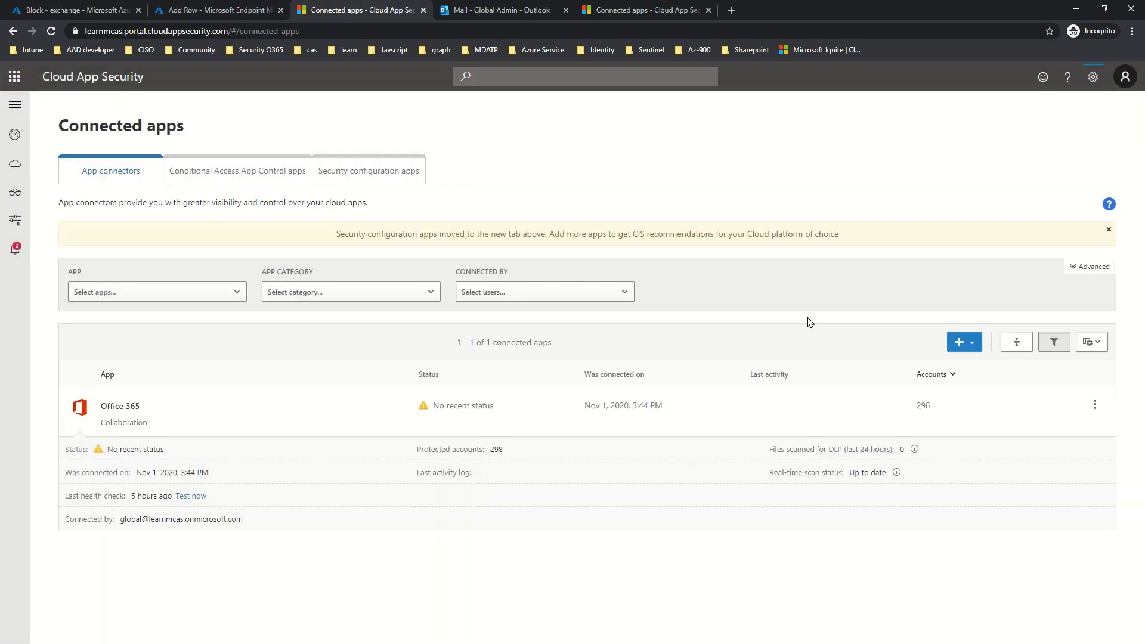
{"action": "left_click", "coordinate": [1095, 82]}
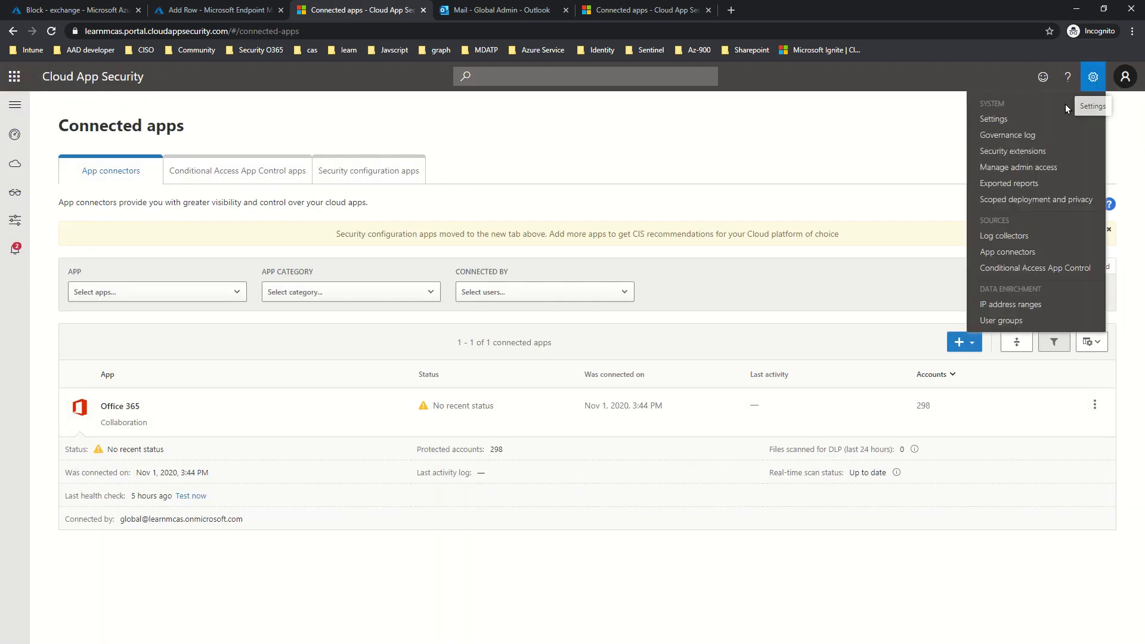
{"action": "left_click", "coordinate": [1019, 120]}
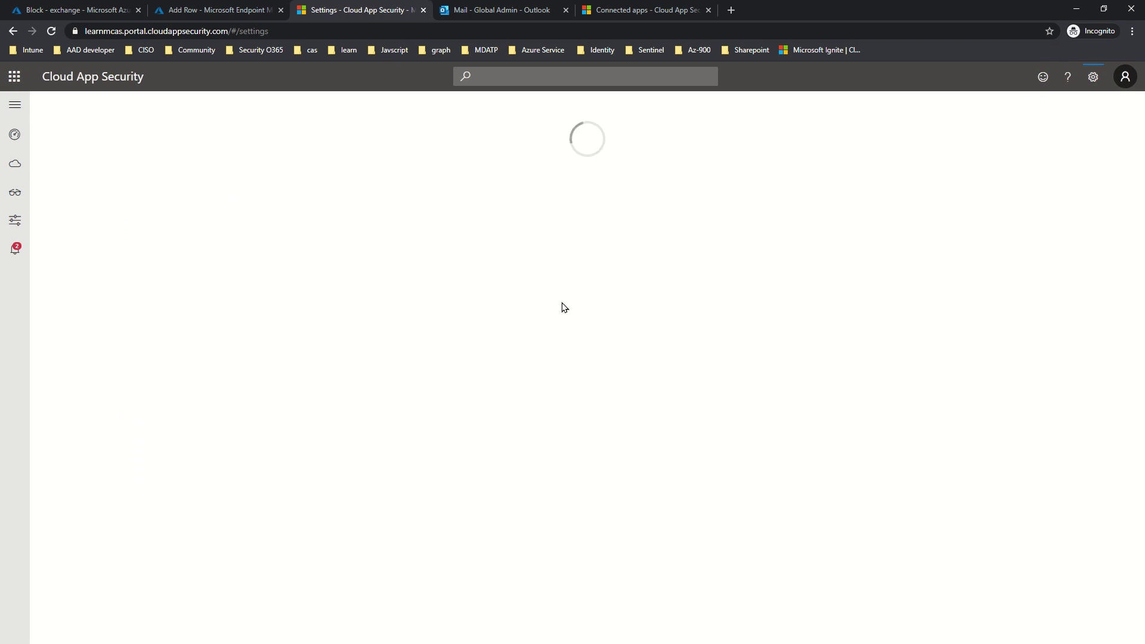
{"action": "scroll", "coordinate": [609, 322], "scroll_direction": "down", "scroll_amount": 3}
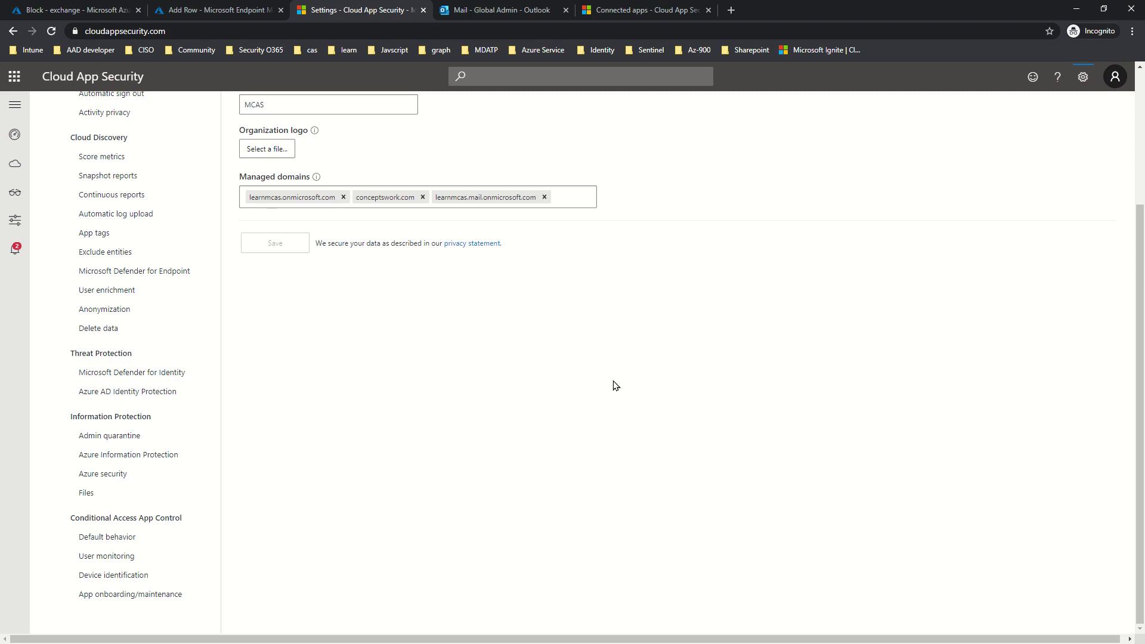
{"action": "scroll", "coordinate": [614, 384], "scroll_direction": "up", "scroll_amount": 2}
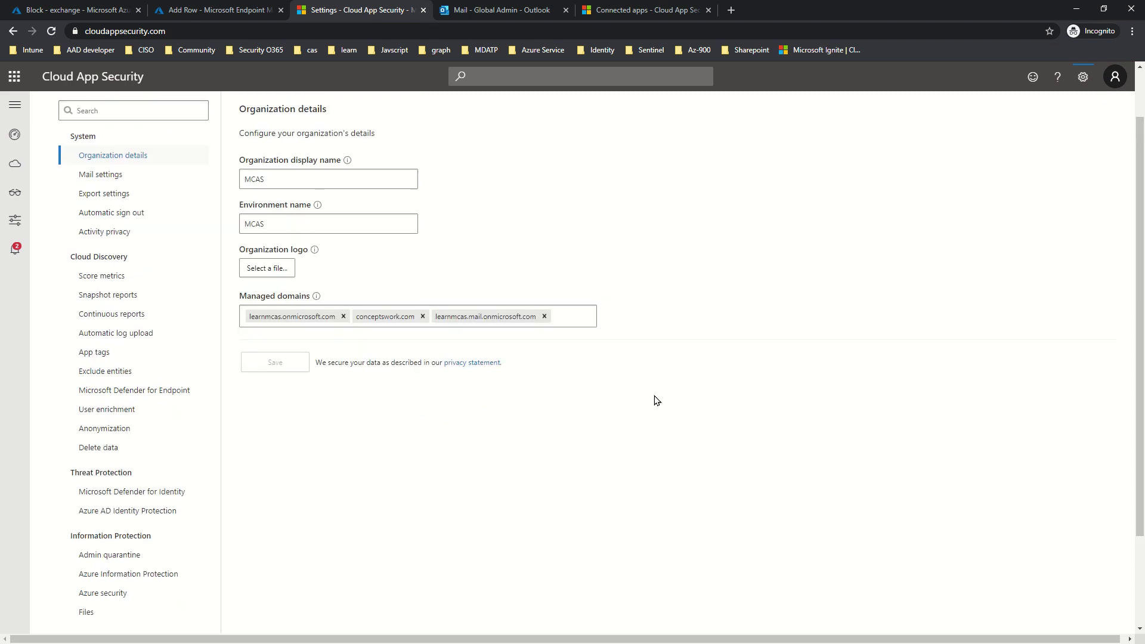
Step: Open the user groups page, review which groups can be imported from Office 365 (Azure AD), and cancel the import
{"action": "left_click", "coordinate": [1084, 76]}
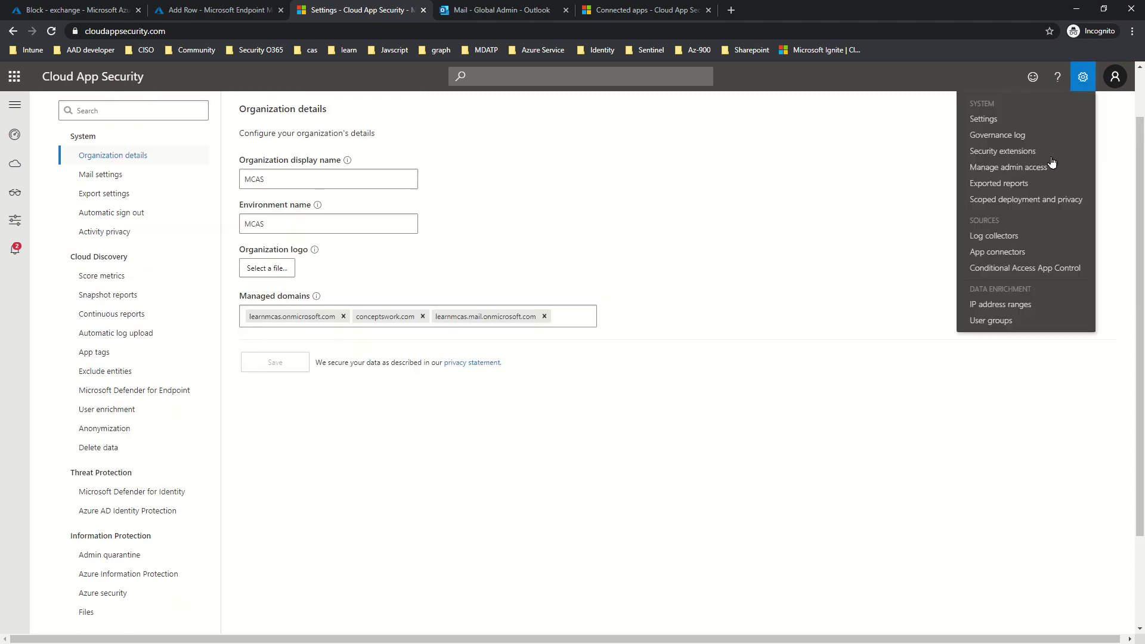
{"action": "left_click", "coordinate": [1012, 323]}
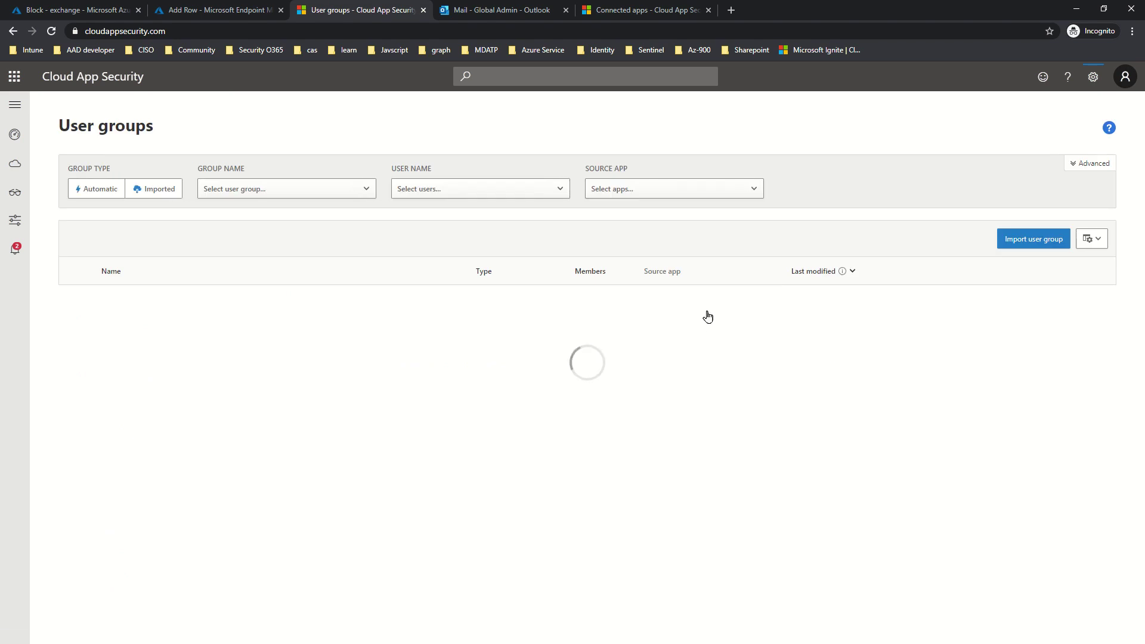
{"action": "left_click", "coordinate": [1029, 240]}
{"action": "left_click", "coordinate": [426, 210]}
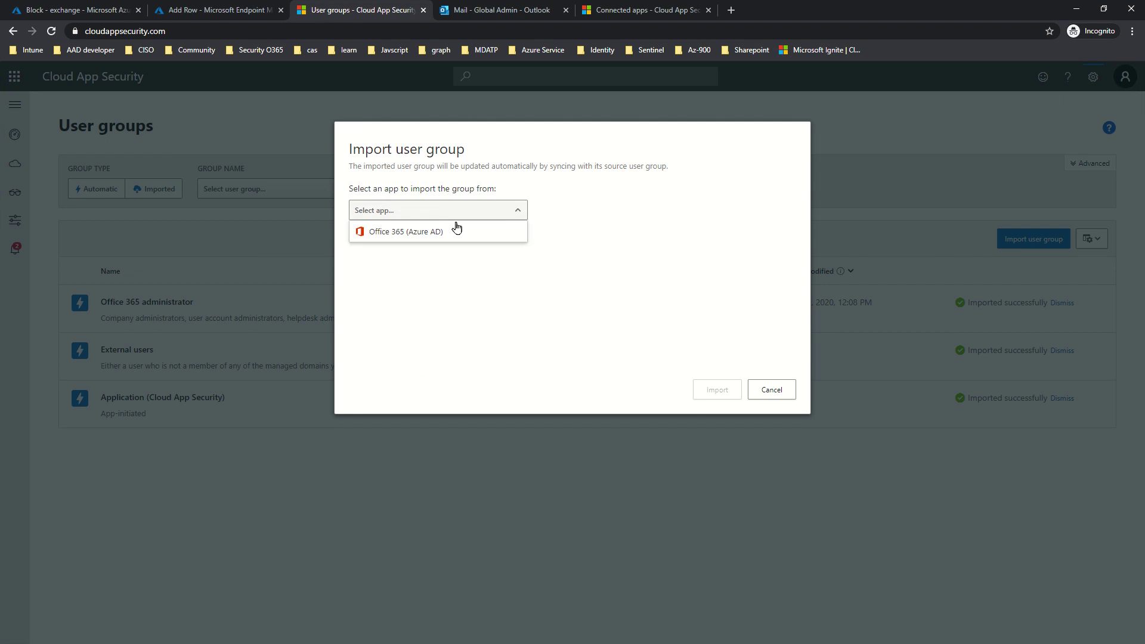
{"action": "left_click", "coordinate": [424, 237]}
{"action": "left_click", "coordinate": [393, 262]}
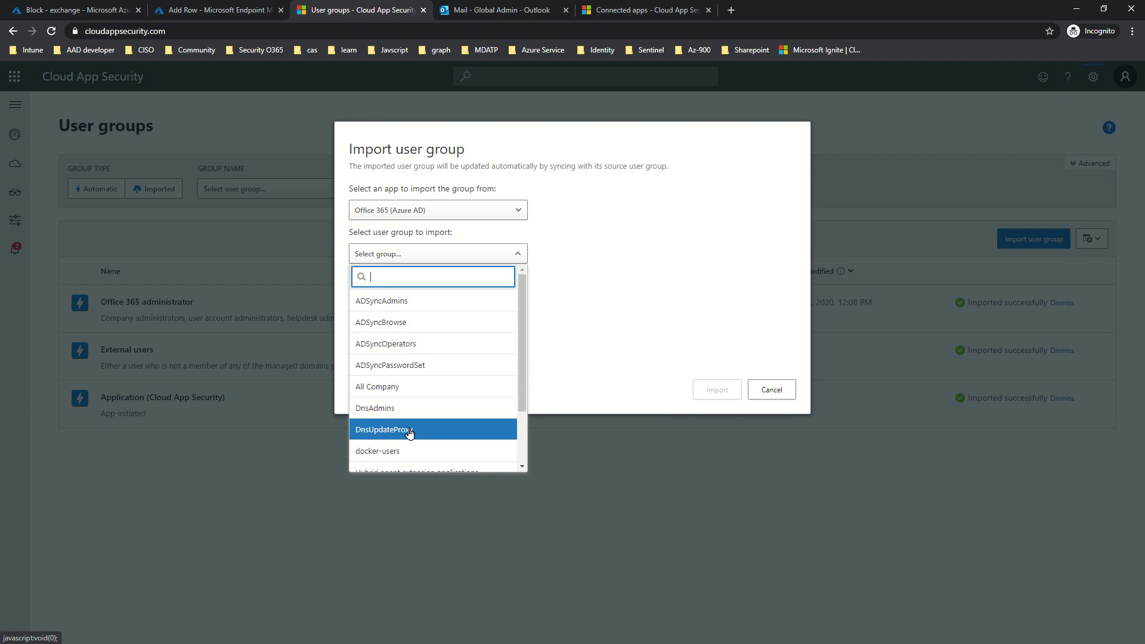
{"action": "left_click", "coordinate": [666, 273]}
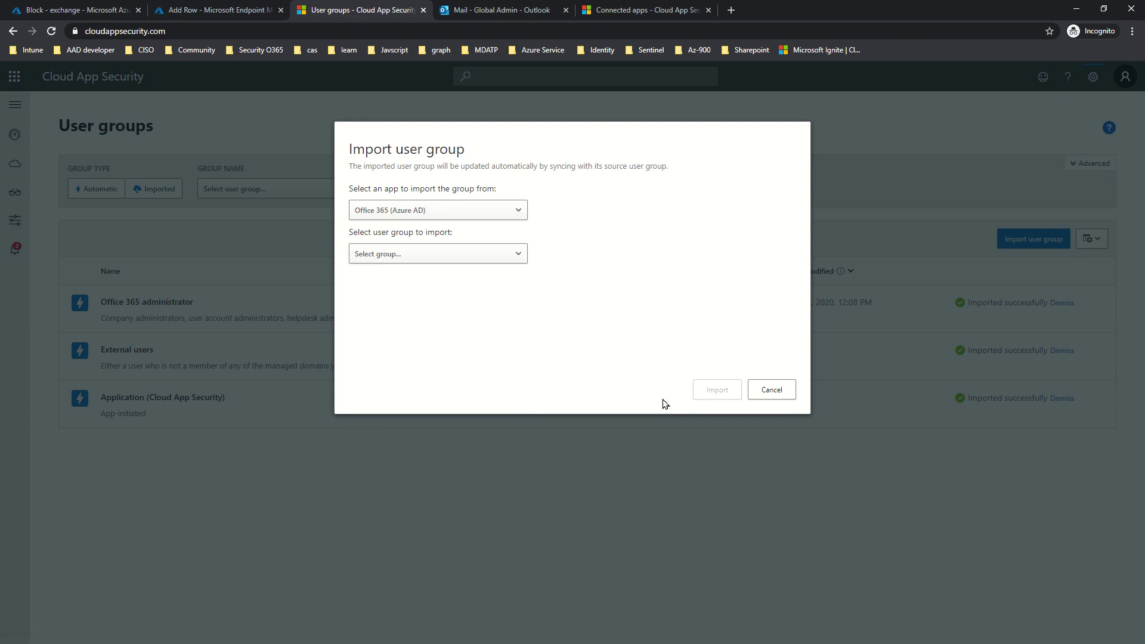
{"action": "left_click", "coordinate": [772, 390]}
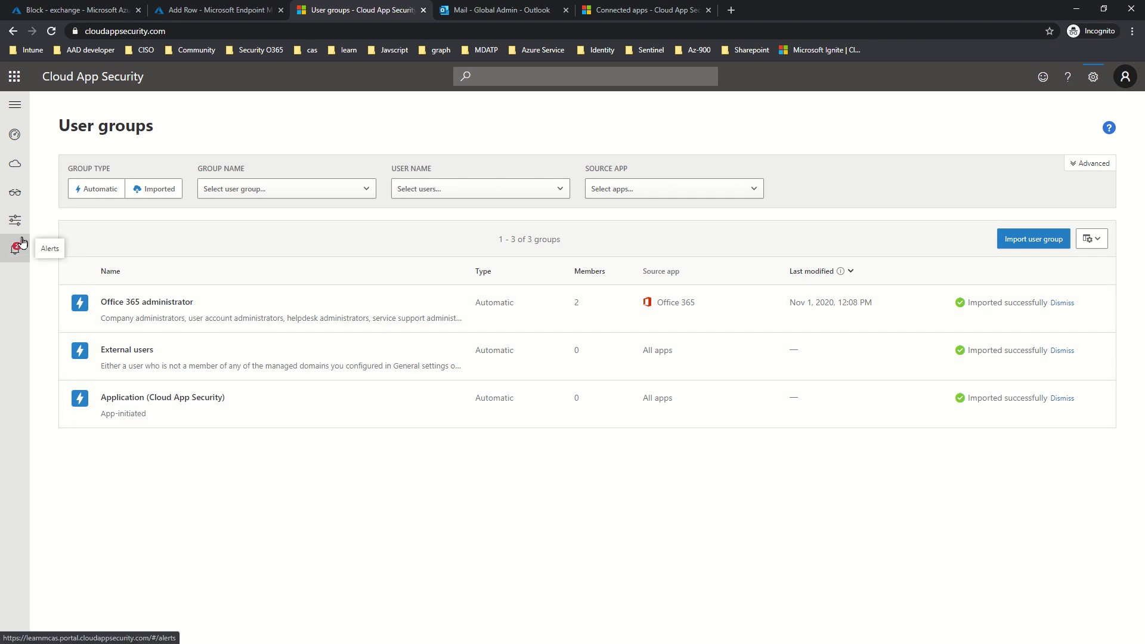
Step: Open the policies list in Cloud App Security
{"action": "mouse_move", "coordinate": [17, 225]}
{"action": "left_click", "coordinate": [67, 249]}
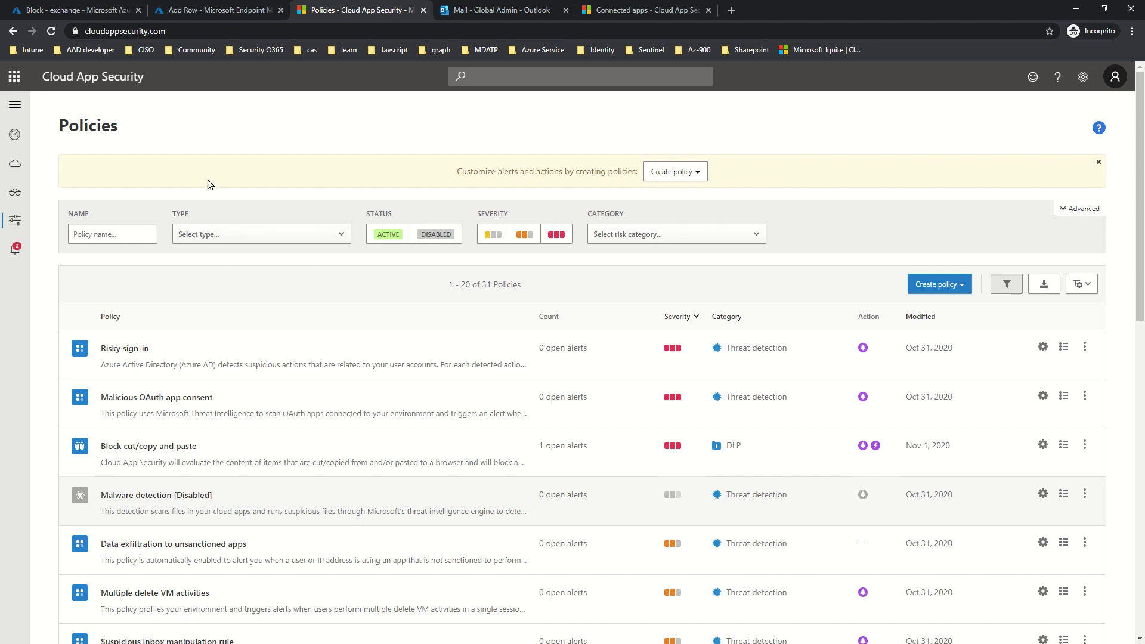
Step: Switch to the Azure portal, leave the Block - exchange policy, and start a new Conditional Access policy named Block Download - Exchange
{"action": "left_click", "coordinate": [89, 11]}
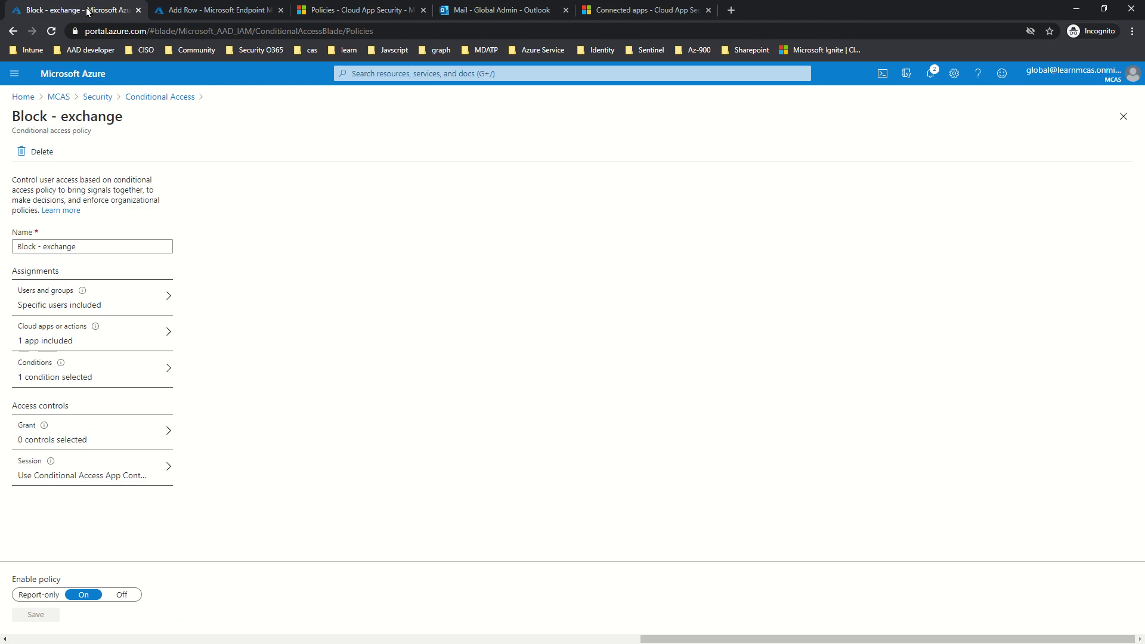
{"action": "left_click", "coordinate": [1124, 116]}
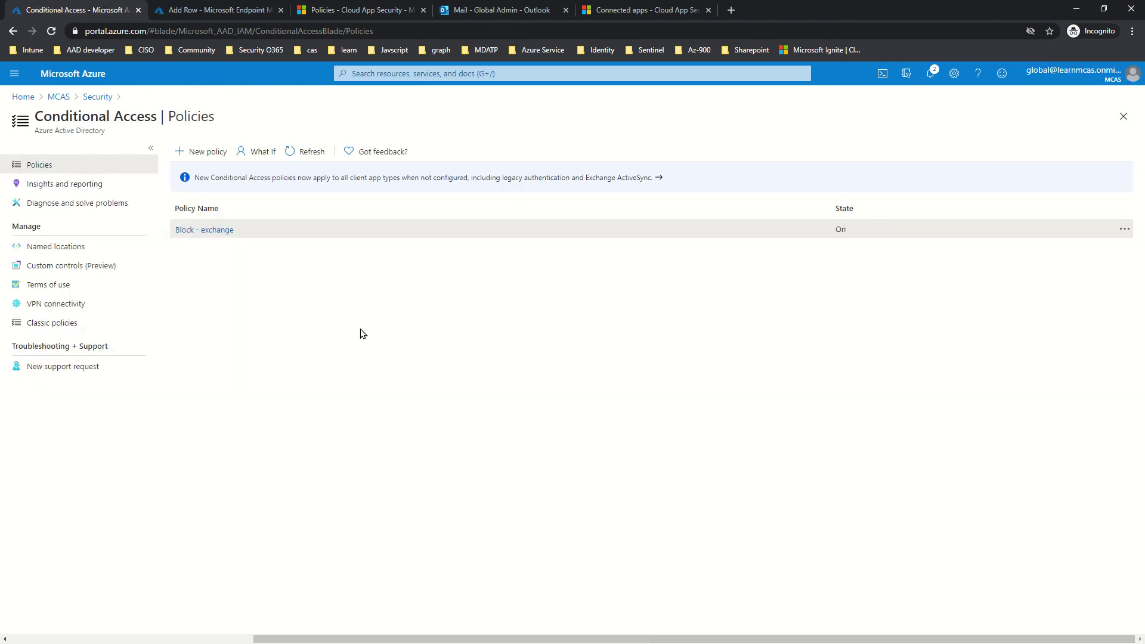
{"action": "left_click", "coordinate": [197, 153]}
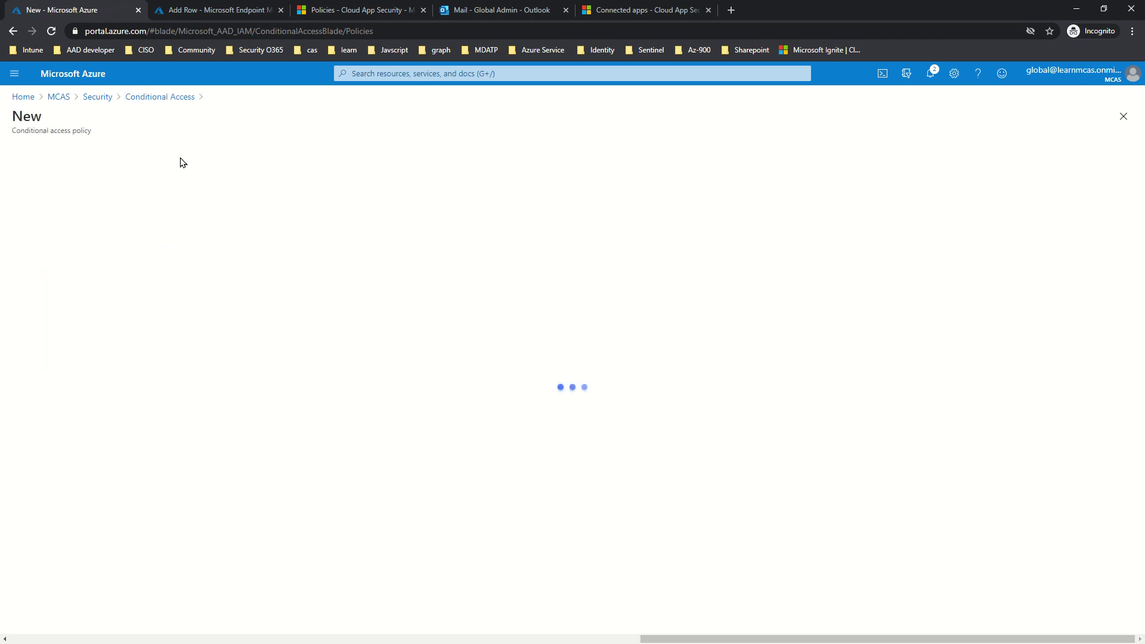
{"action": "left_click", "coordinate": [68, 223]}
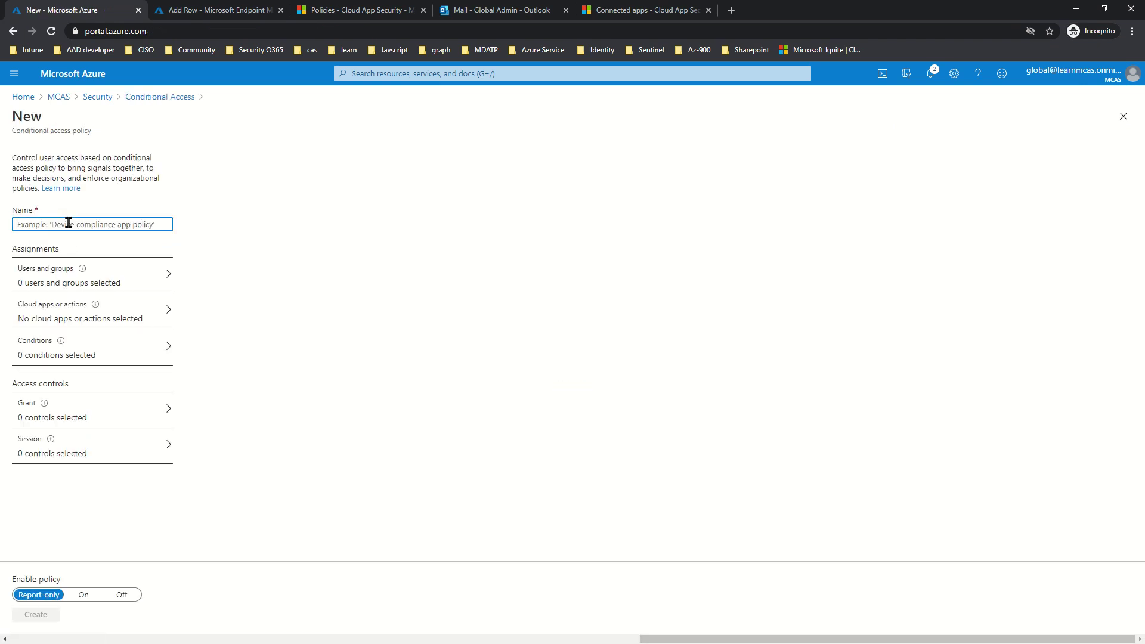
{"action": "type", "text": "Block Download - E"}
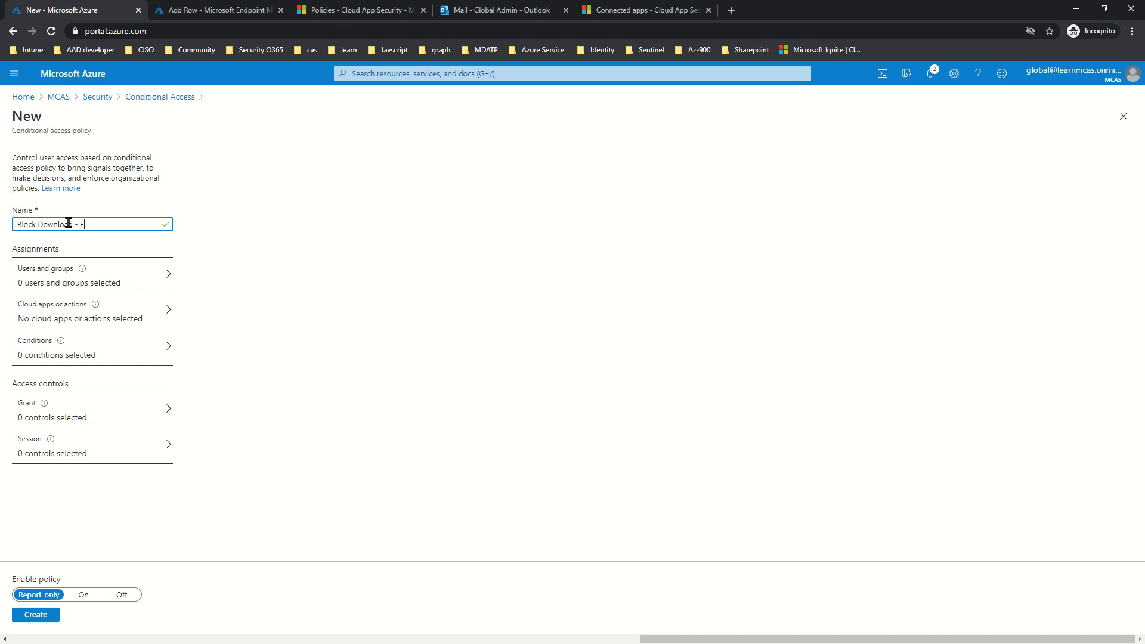
{"action": "type", "text": "xchange"}
Step: Assign the new policy to selected users and groups, including only the sso user
{"action": "left_click", "coordinate": [107, 273]}
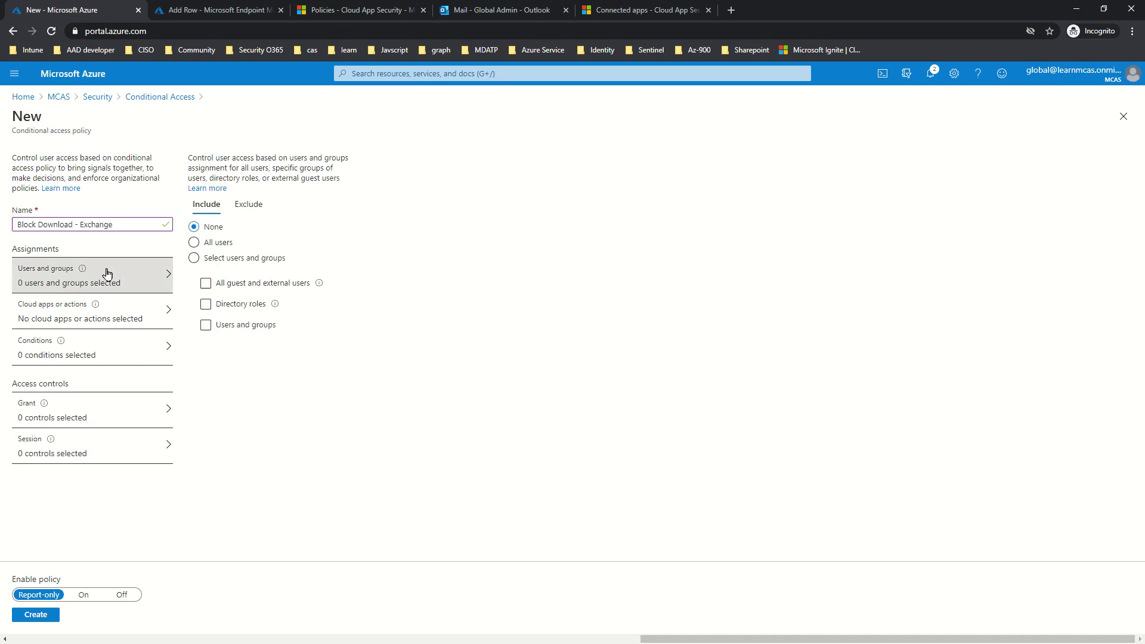
{"action": "left_click", "coordinate": [120, 224]}
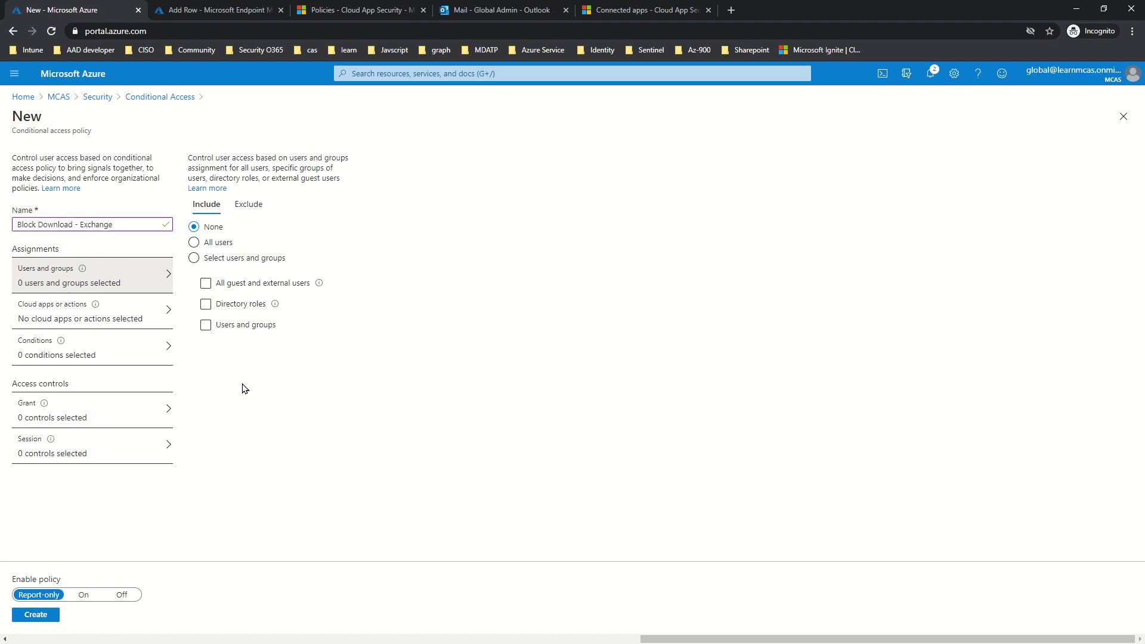
{"action": "left_click", "coordinate": [206, 324]}
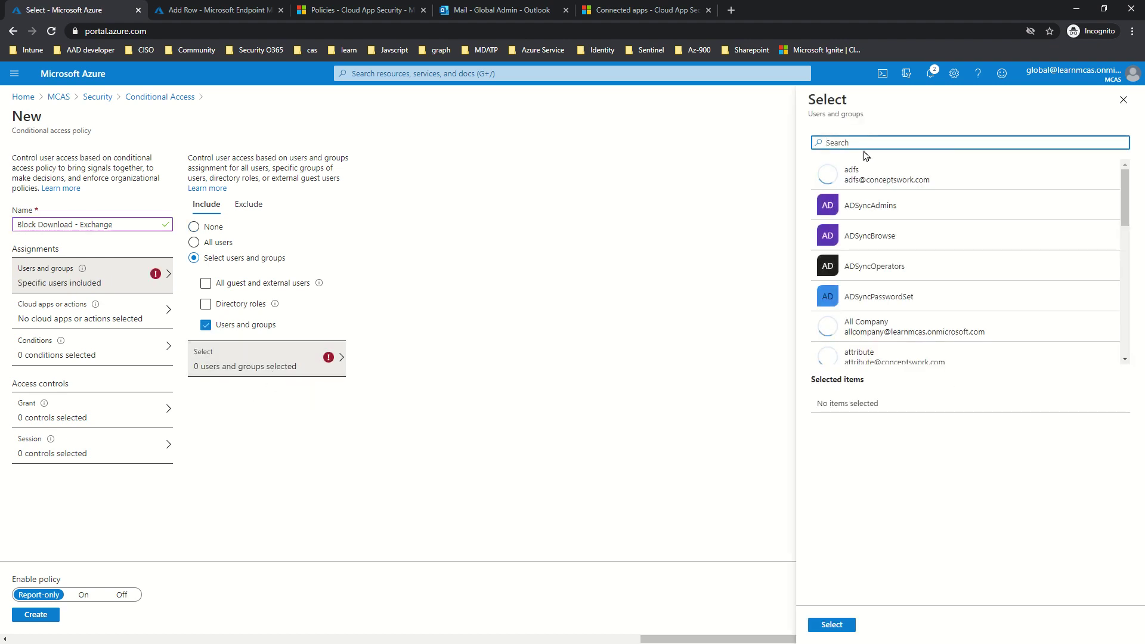
{"action": "type", "text": "sso"}
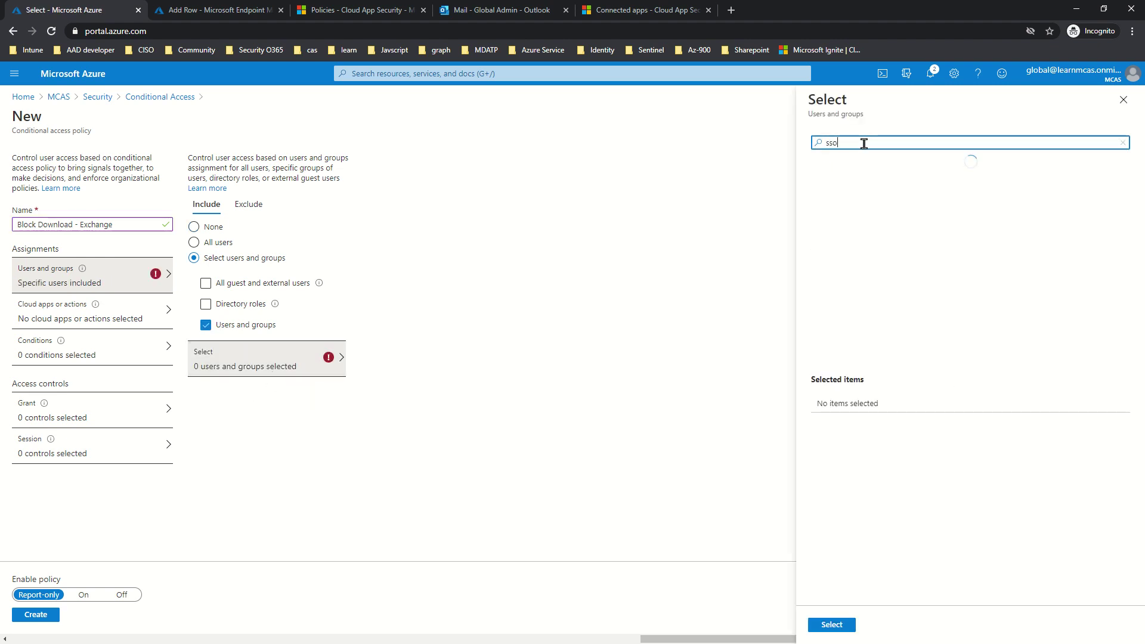
{"action": "left_click", "coordinate": [885, 179]}
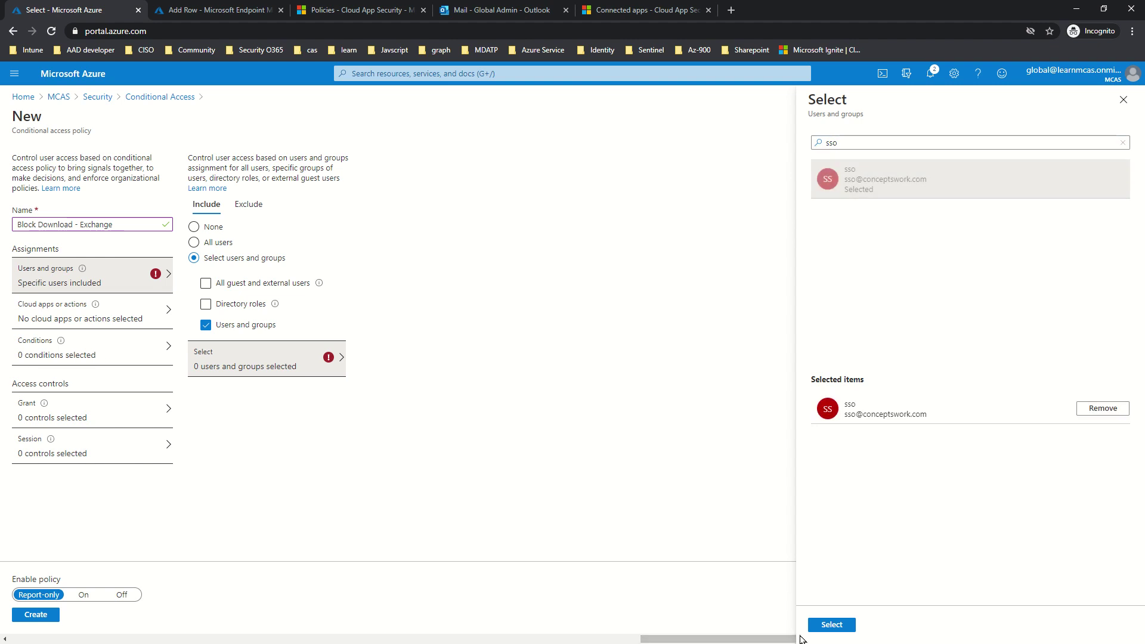
{"action": "left_click", "coordinate": [832, 625]}
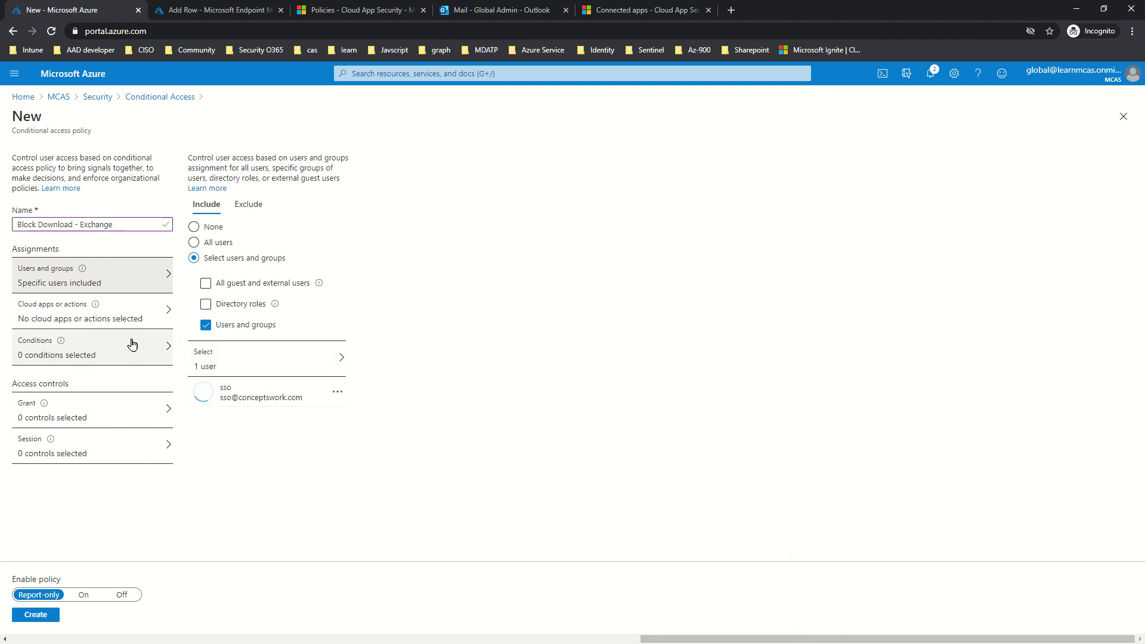
Step: Target the policy at selected cloud apps, including Office 365 Exchange Online
{"action": "left_click", "coordinate": [61, 316]}
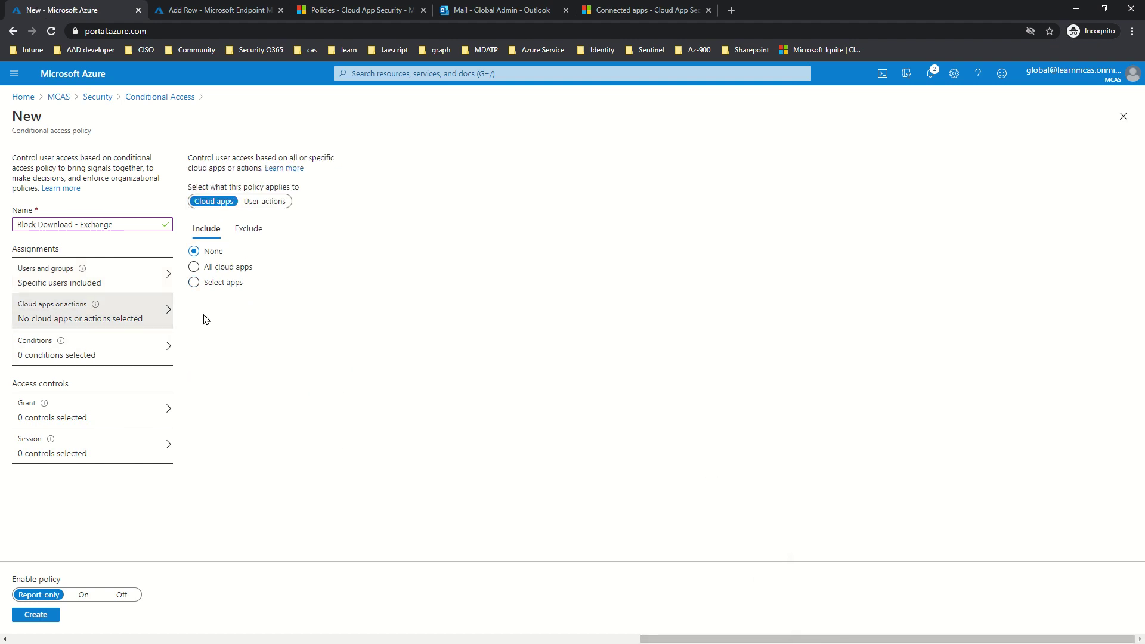
{"action": "left_click", "coordinate": [211, 285]}
{"action": "left_click", "coordinate": [1007, 134]}
{"action": "type", "text": "Exchang"}
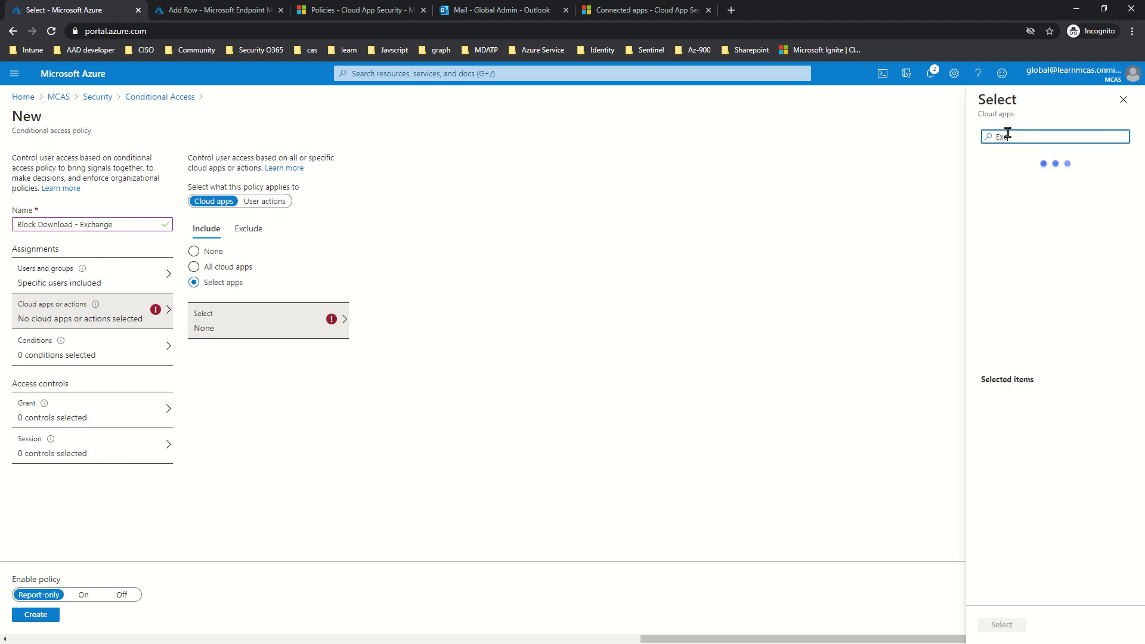
{"action": "key", "text": "BackSpace"}
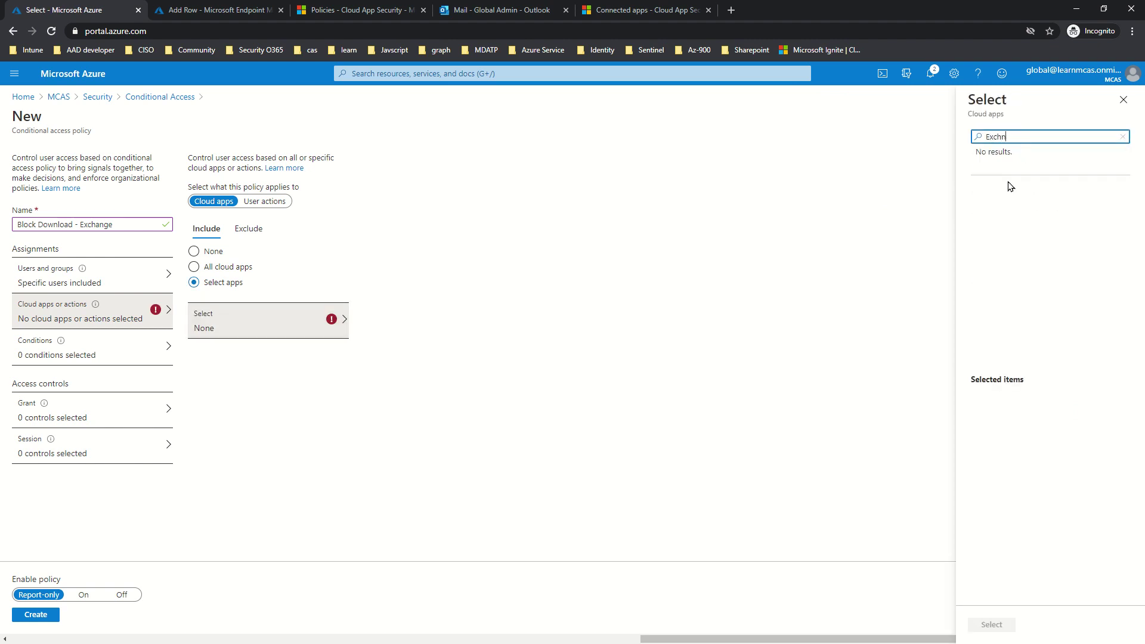
{"action": "type", "text": "hang"}
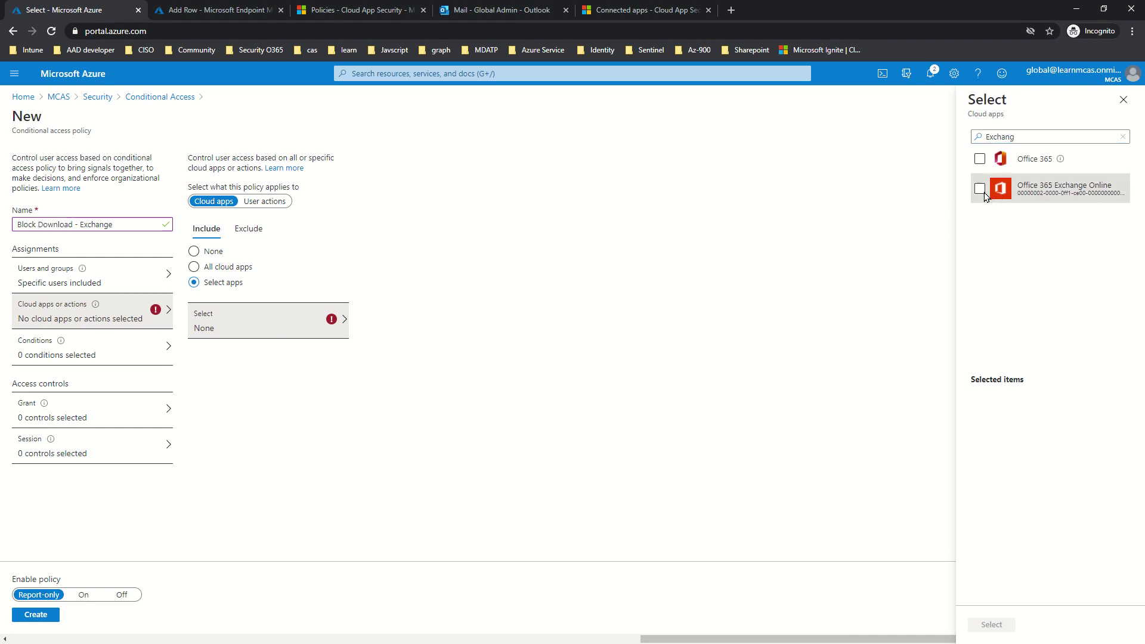
{"action": "left_click", "coordinate": [987, 192]}
{"action": "left_click", "coordinate": [991, 625]}
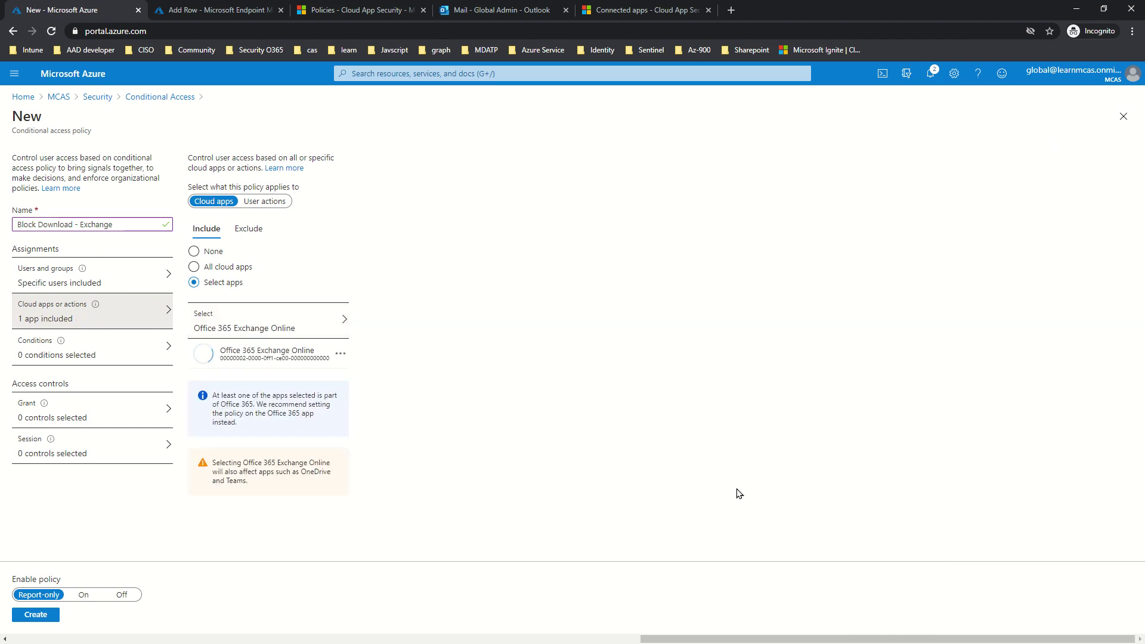
Step: Configure the device state condition to exclude Hybrid Azure AD joined devices and devices marked as compliant
{"action": "left_click", "coordinate": [107, 352]}
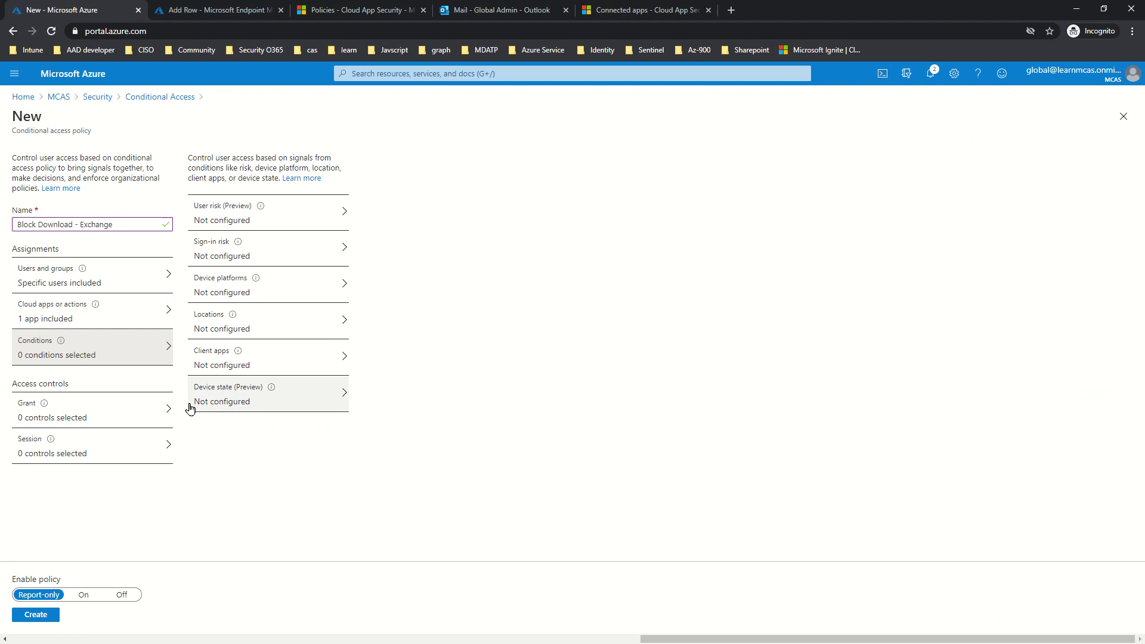
{"action": "left_click", "coordinate": [235, 401]}
{"action": "left_click", "coordinate": [981, 204]}
{"action": "left_click", "coordinate": [1023, 232]}
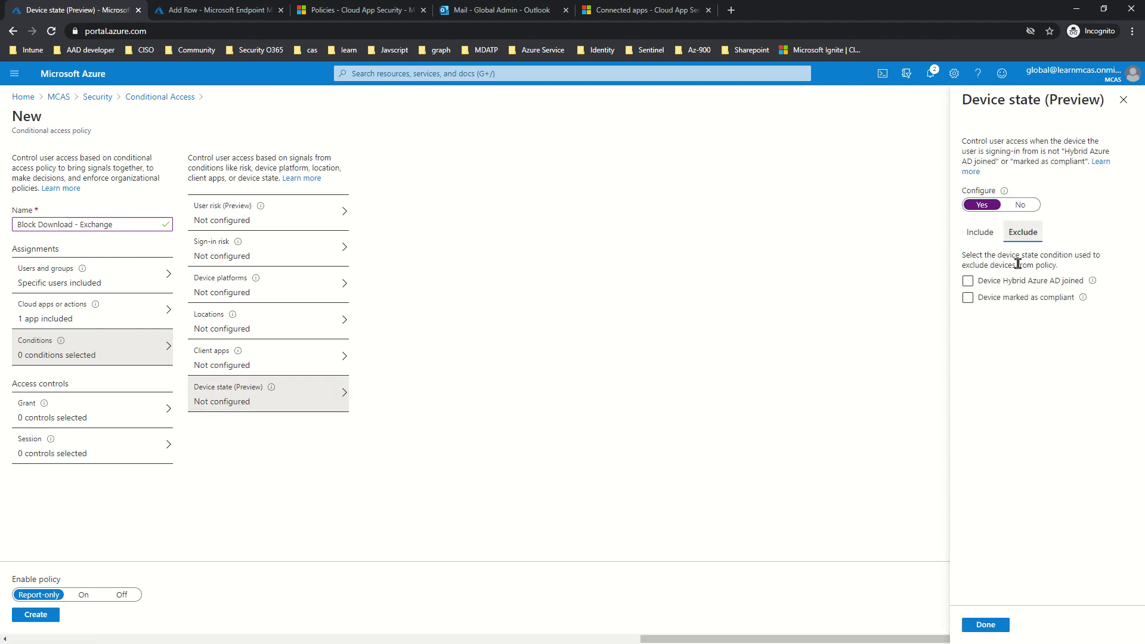
{"action": "left_click", "coordinate": [968, 281]}
{"action": "left_click", "coordinate": [968, 298]}
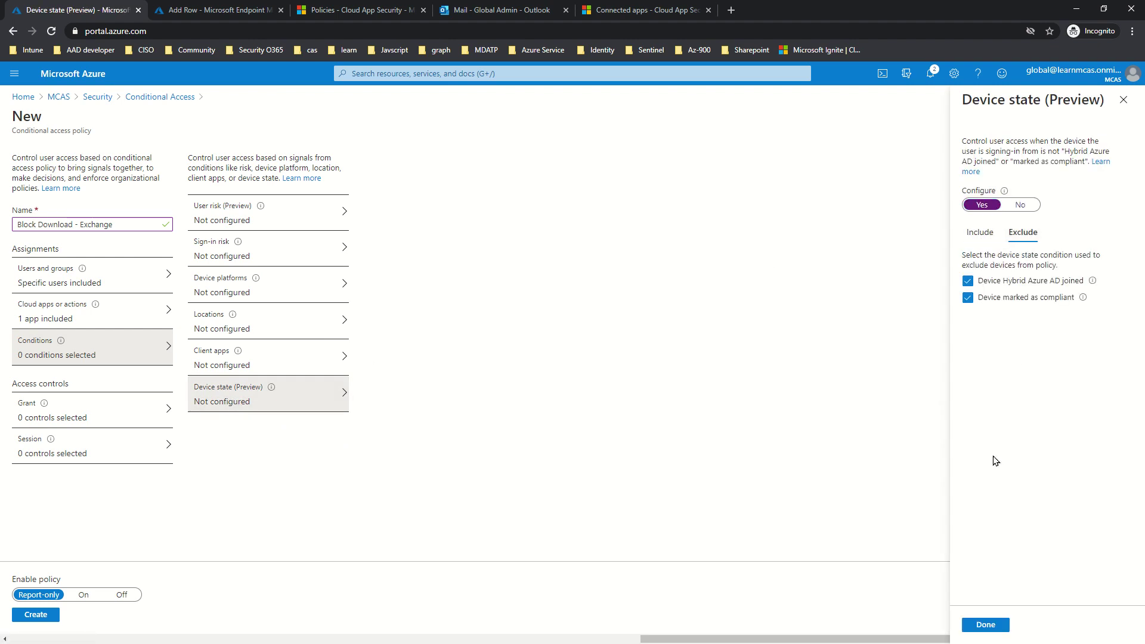
{"action": "left_click", "coordinate": [984, 626]}
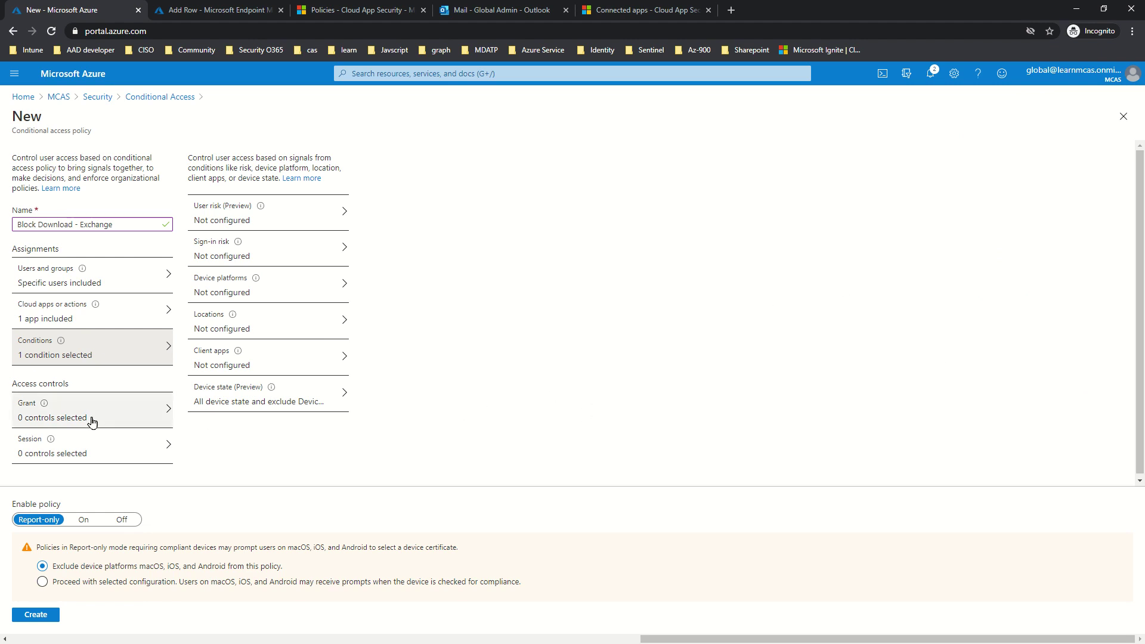
Step: Set the session control to Conditional Access App Control with Use custom policy, and create the policy with its state set to On
{"action": "left_click", "coordinate": [87, 444]}
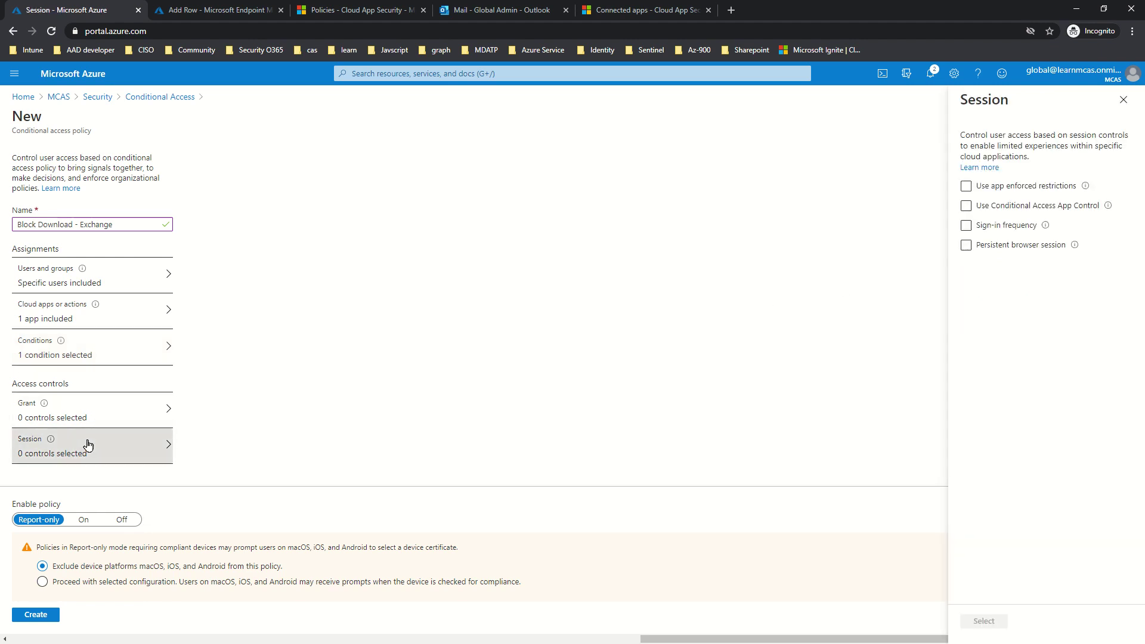
{"action": "left_click", "coordinate": [966, 206]}
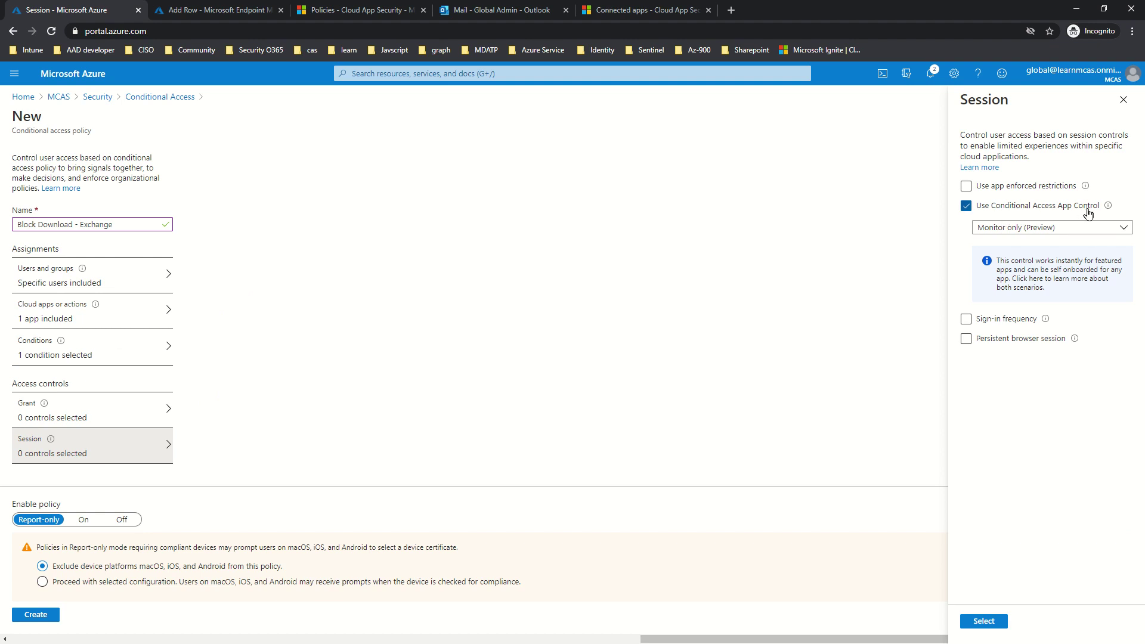
{"action": "left_click", "coordinate": [1037, 231]}
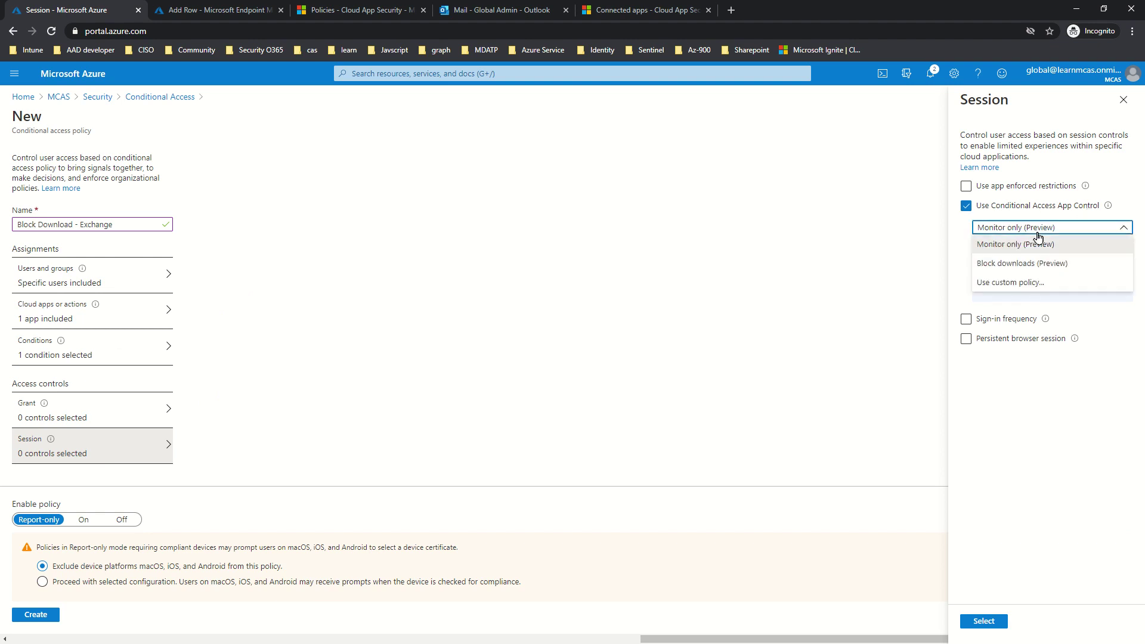
{"action": "left_click", "coordinate": [1021, 289]}
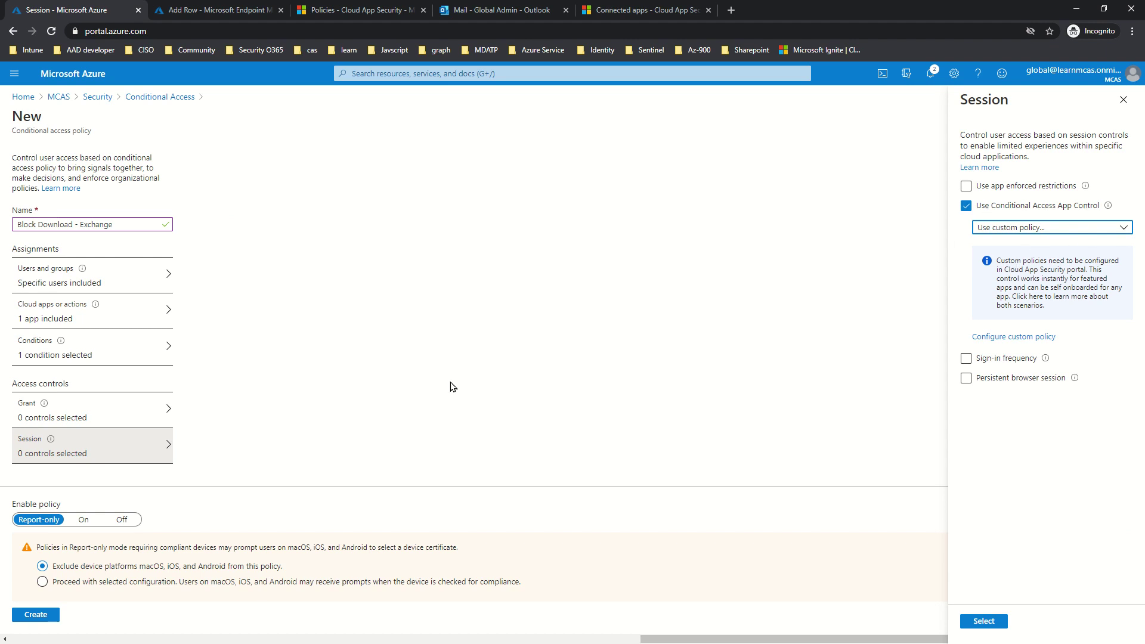
{"action": "left_click", "coordinate": [985, 622]}
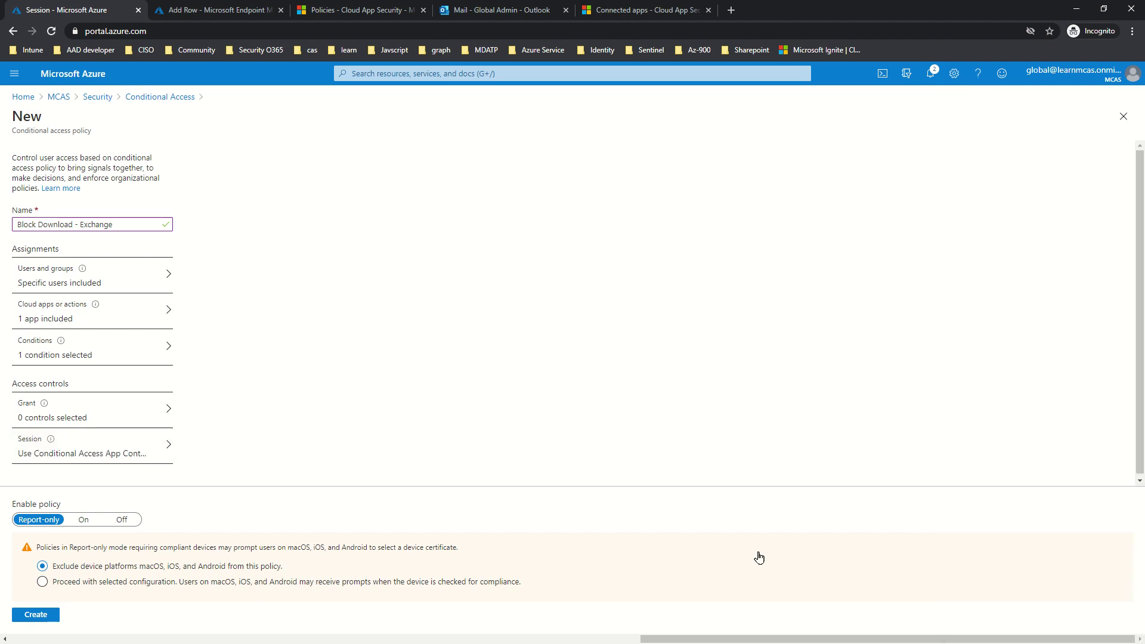
{"action": "left_click", "coordinate": [84, 520]}
{"action": "left_click", "coordinate": [47, 615]}
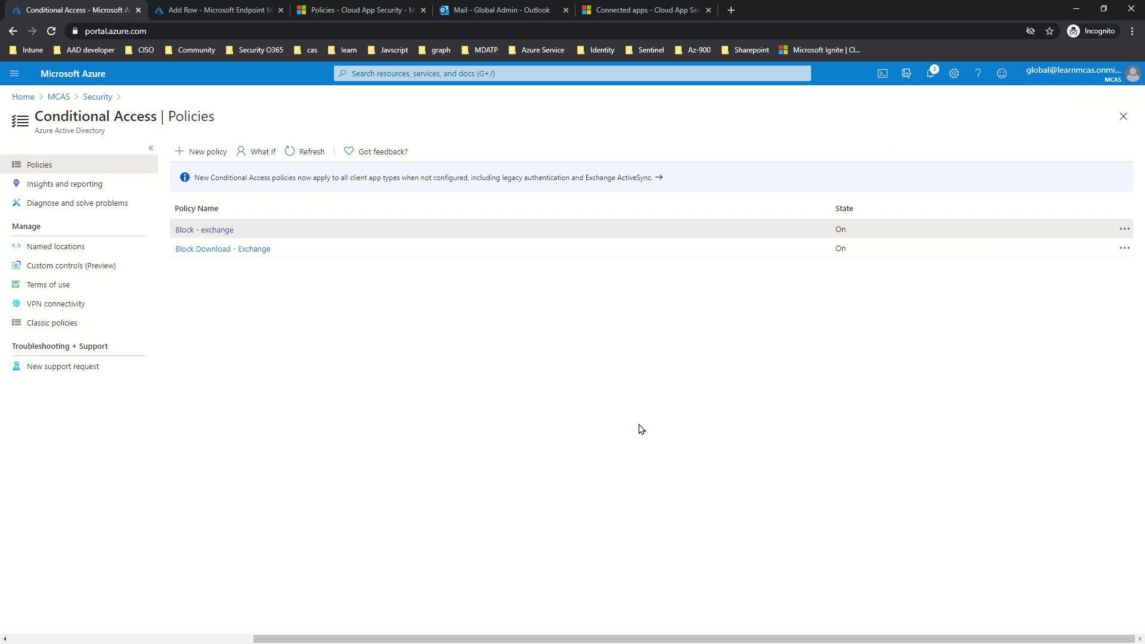
Step: Switch to Cloud App Security and filter the policies list by the Session policy type
{"action": "left_click", "coordinate": [349, 16]}
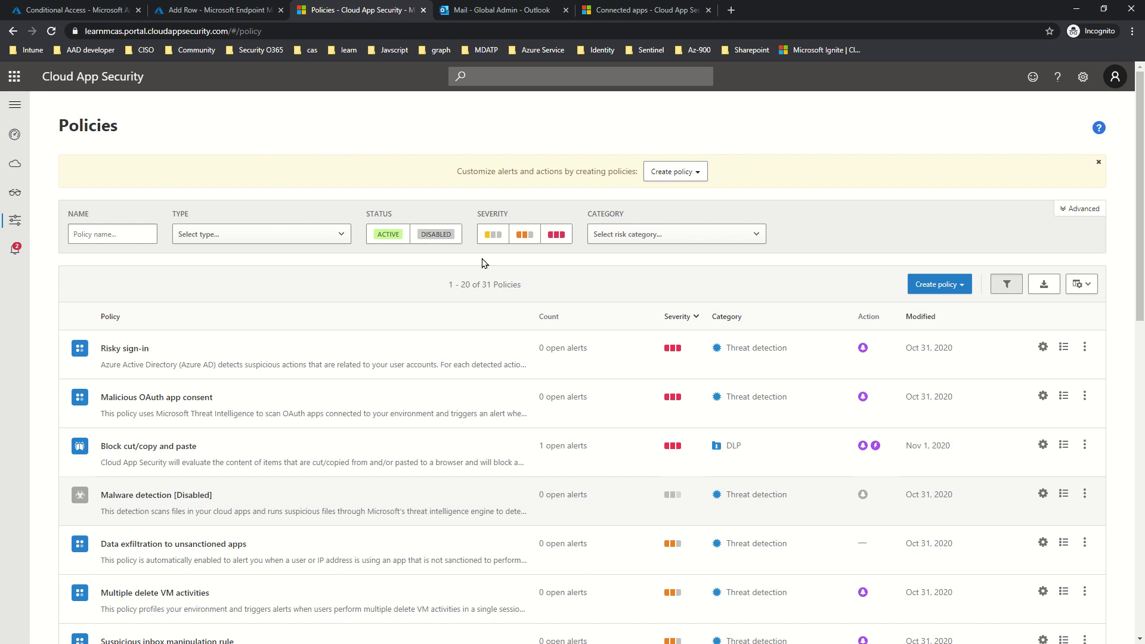
{"action": "left_click", "coordinate": [243, 235]}
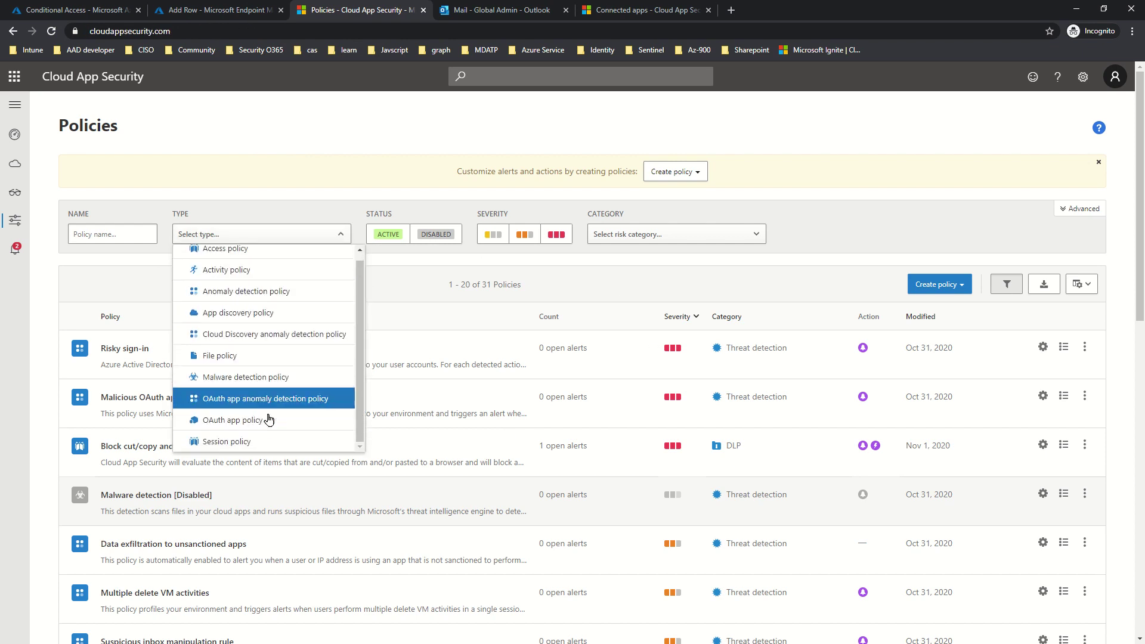
{"action": "left_click", "coordinate": [259, 444]}
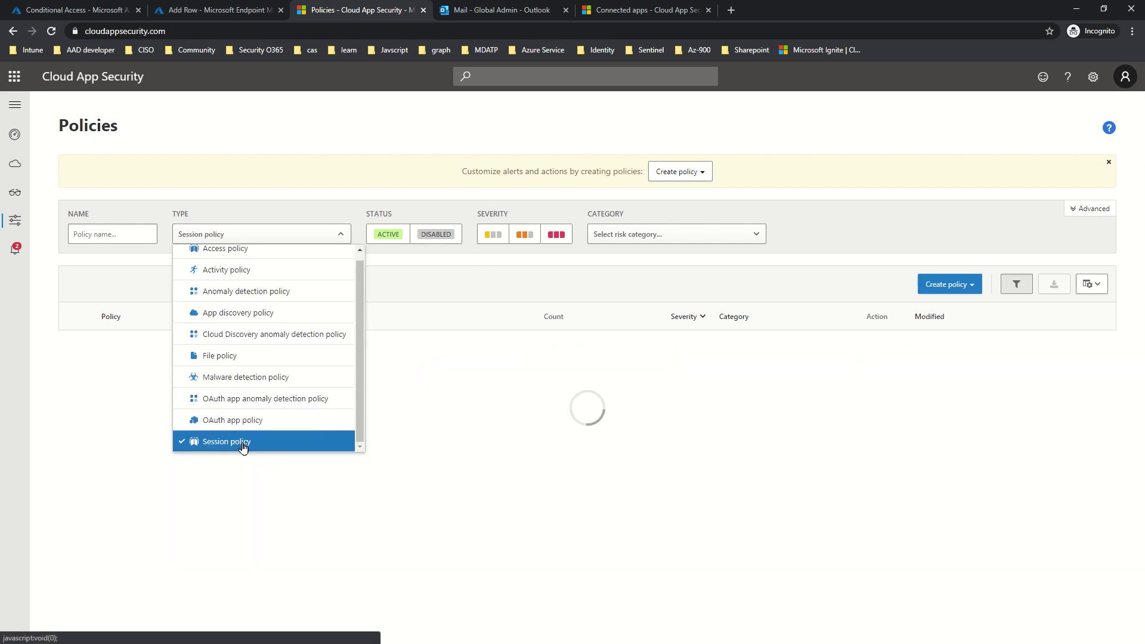
{"action": "left_click", "coordinate": [334, 381]}
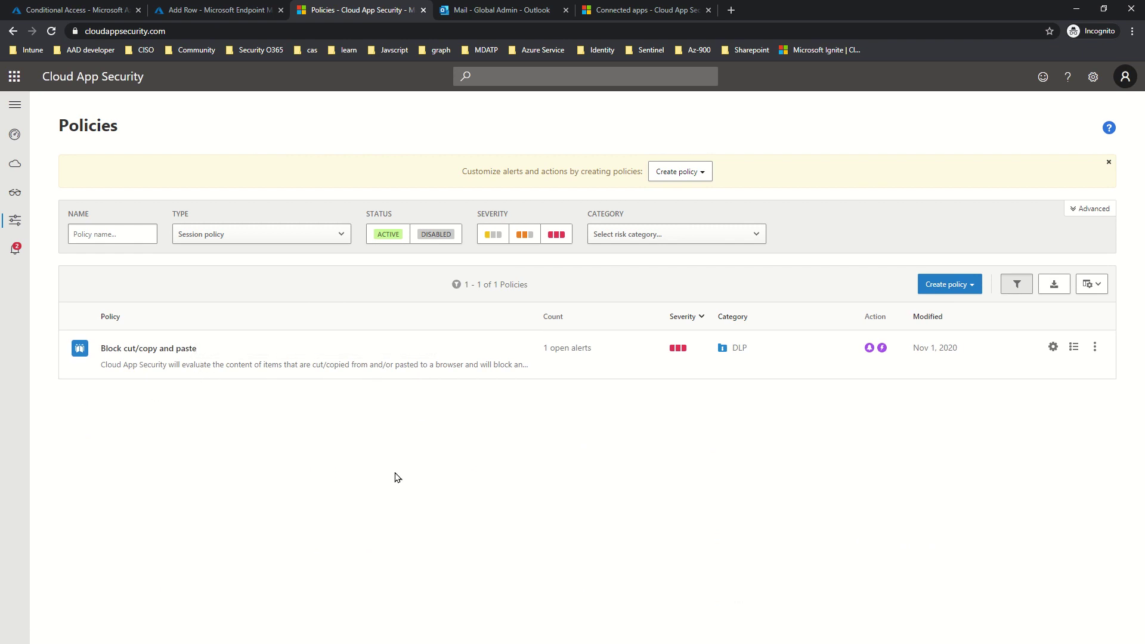
Step: Start a new session policy and apply the Block download based on real-time content inspection template
{"action": "left_click", "coordinate": [933, 290]}
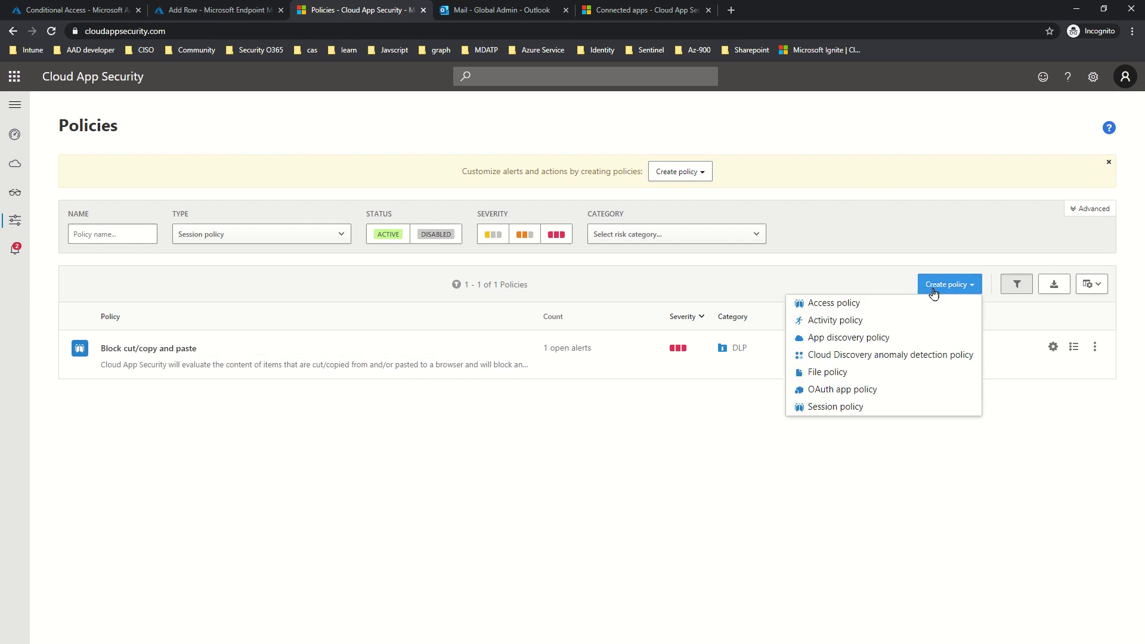
{"action": "left_click", "coordinate": [879, 406]}
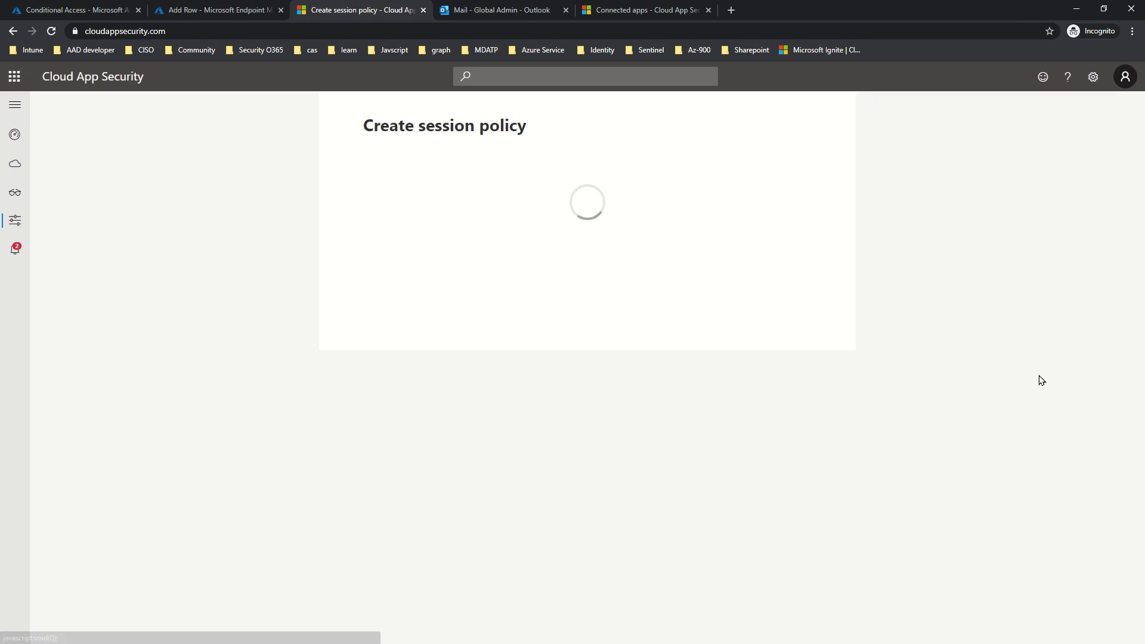
{"action": "left_click", "coordinate": [476, 219]}
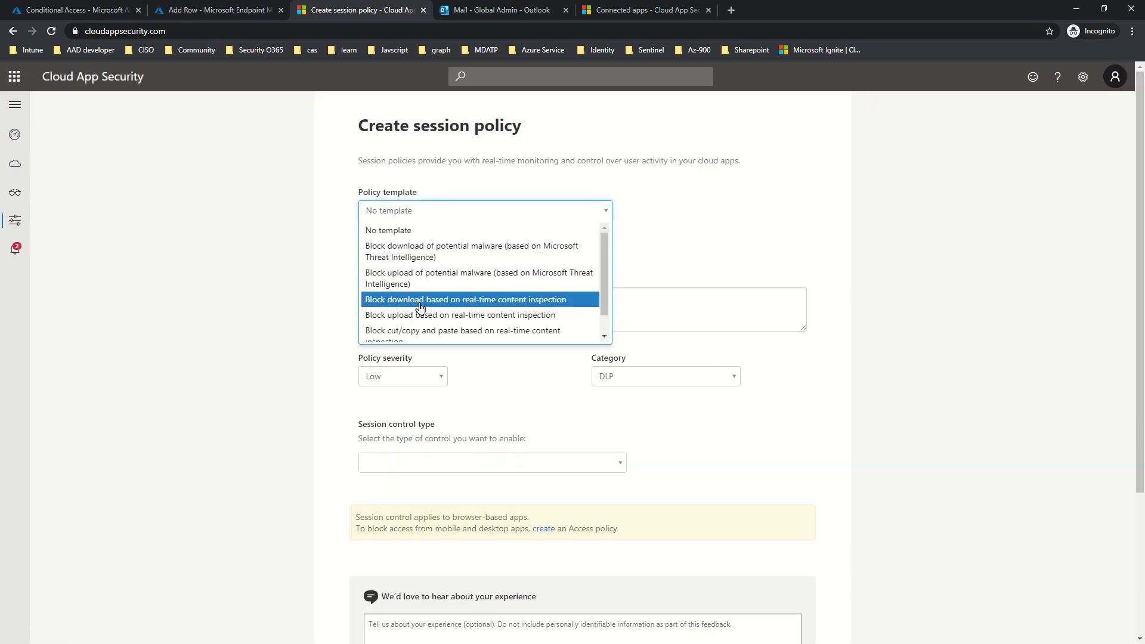
{"action": "left_click", "coordinate": [478, 306]}
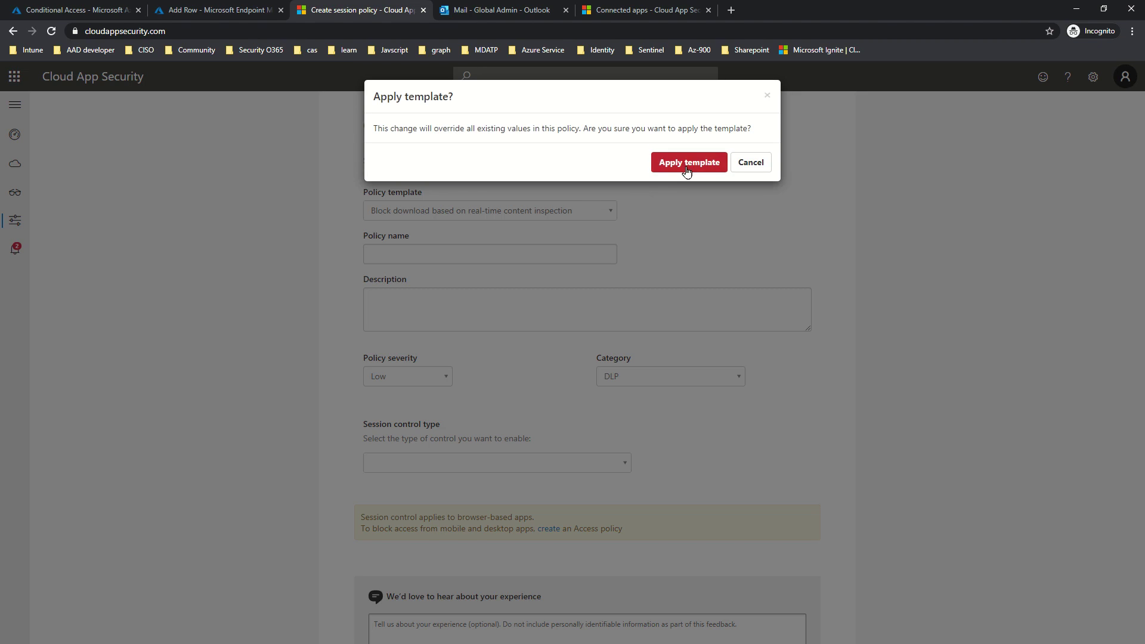
{"action": "key", "text": "Return"}
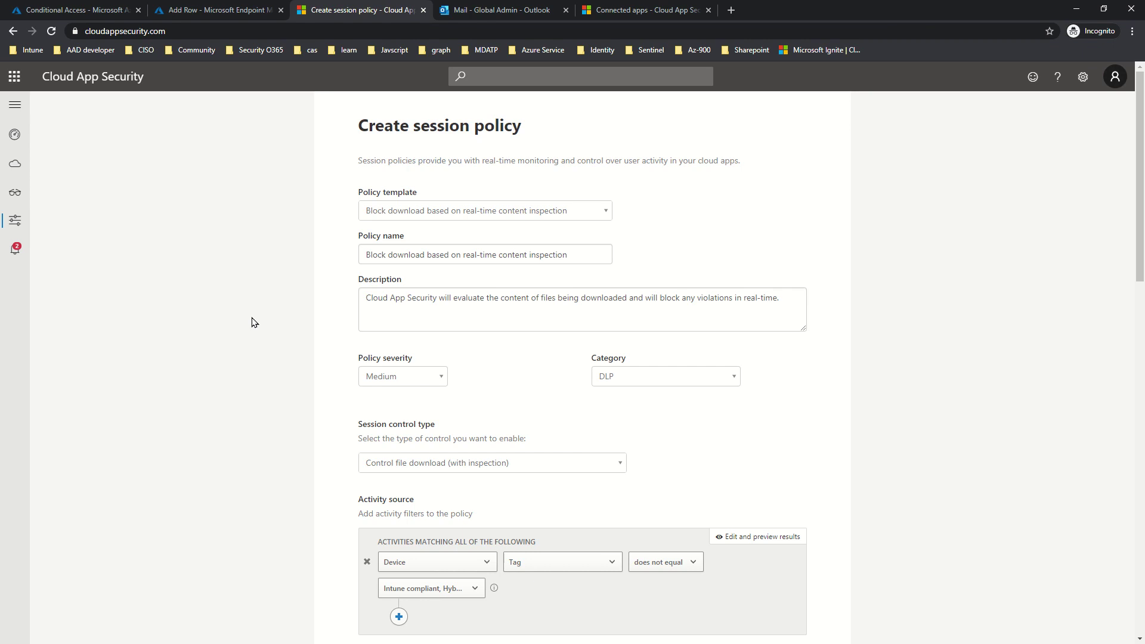
Step: Rename the session policy as "Block download - Exchange - On Untrusted Devices"
{"action": "left_click_drag", "start_coordinate": [427, 256], "coordinate": [655, 248]}
{"action": "key", "text": "BackSpace"}
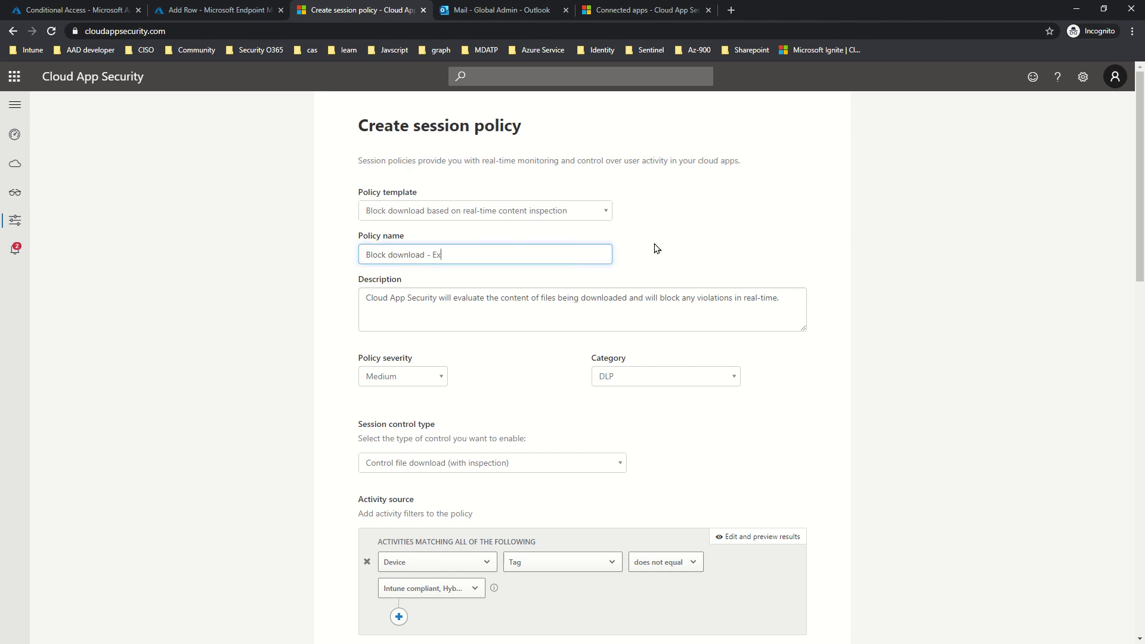
{"action": "type", "text": "- Exhange"}
{"action": "key", "text": "BackSpace"}
{"action": "key", "text": "BackSpace"}
{"action": "key", "text": "BackSpace"}
{"action": "key", "text": "BackSpace"}
{"action": "left_click", "coordinate": [542, 321]}
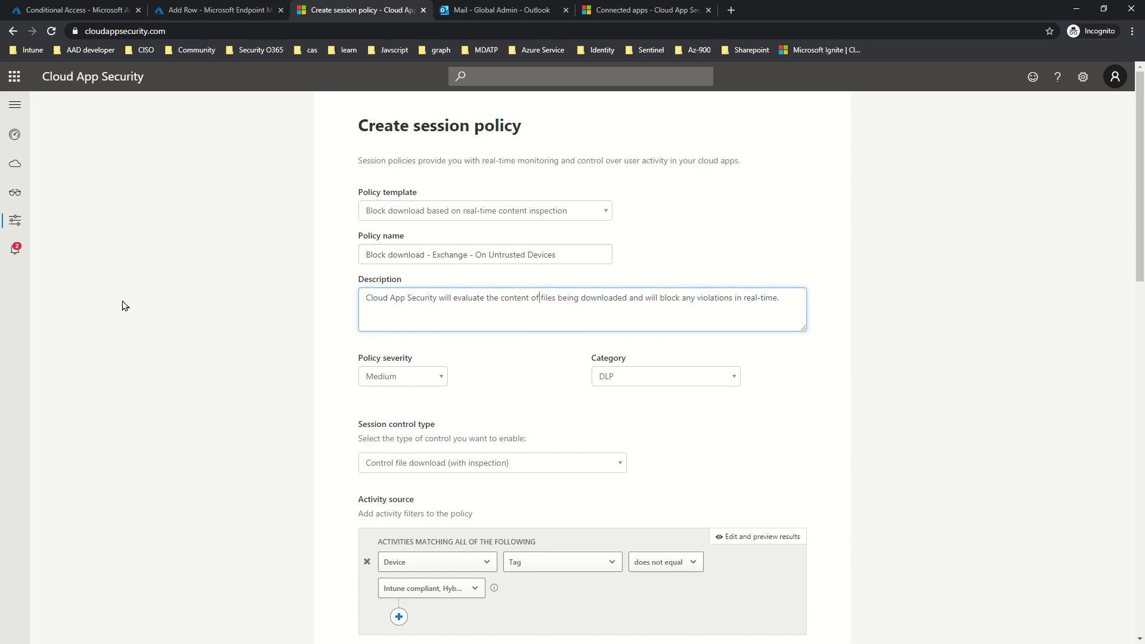
Step: Set the policy severity to High and choose DLP as the category
{"action": "scroll", "coordinate": [302, 306], "scroll_direction": "down", "scroll_amount": 3}
{"action": "left_click", "coordinate": [411, 207]}
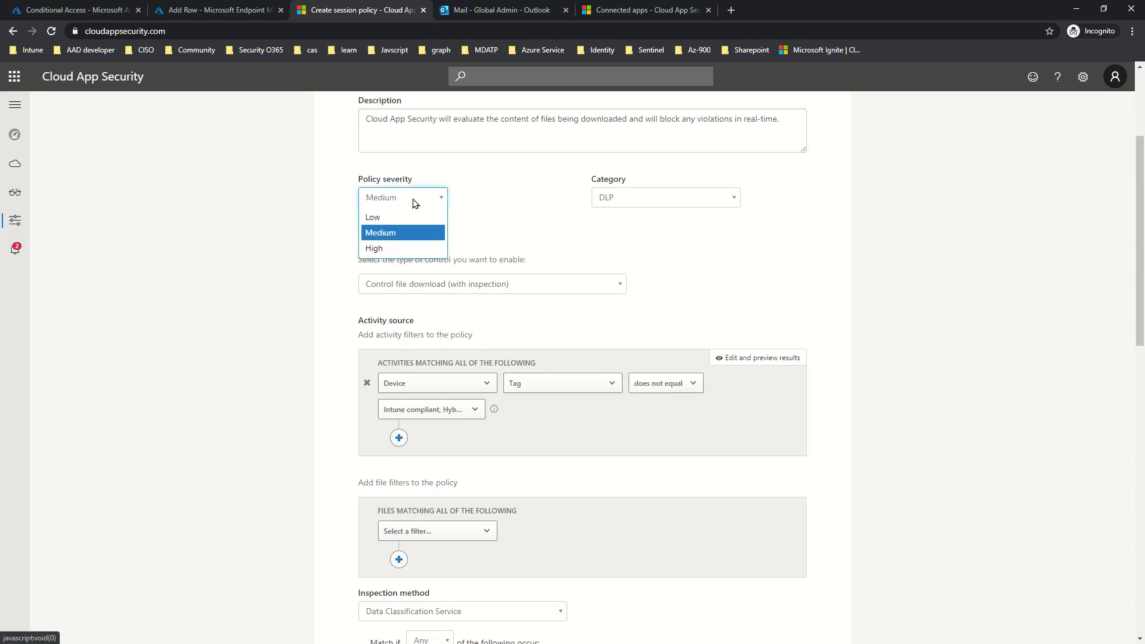
{"action": "left_click", "coordinate": [400, 251]}
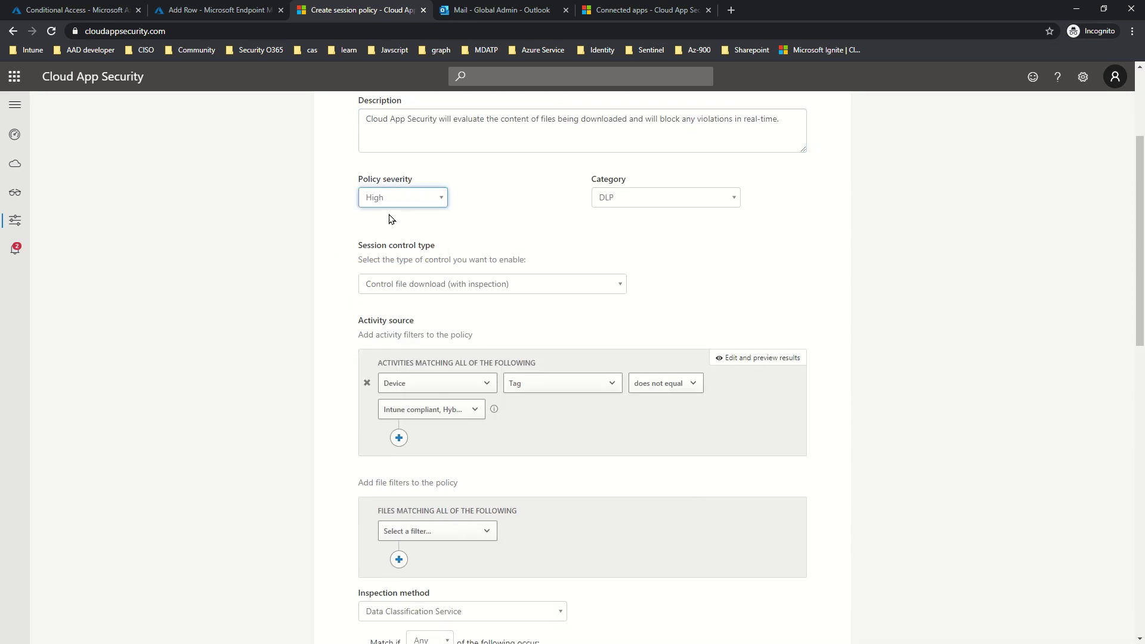
{"action": "left_click", "coordinate": [302, 242]}
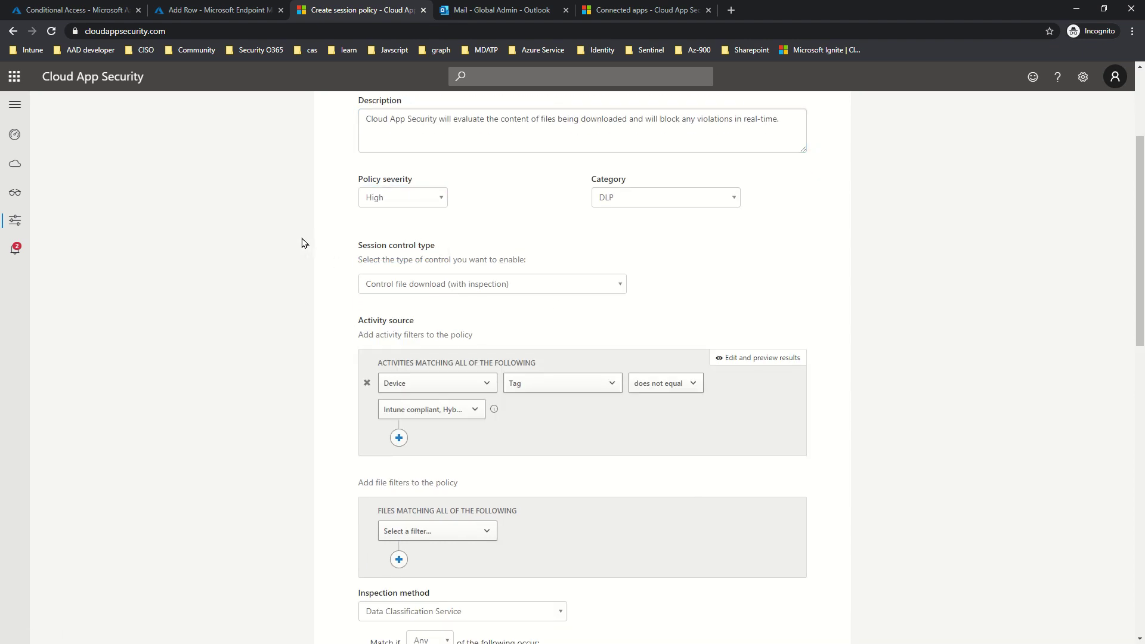
{"action": "left_click", "coordinate": [644, 203]}
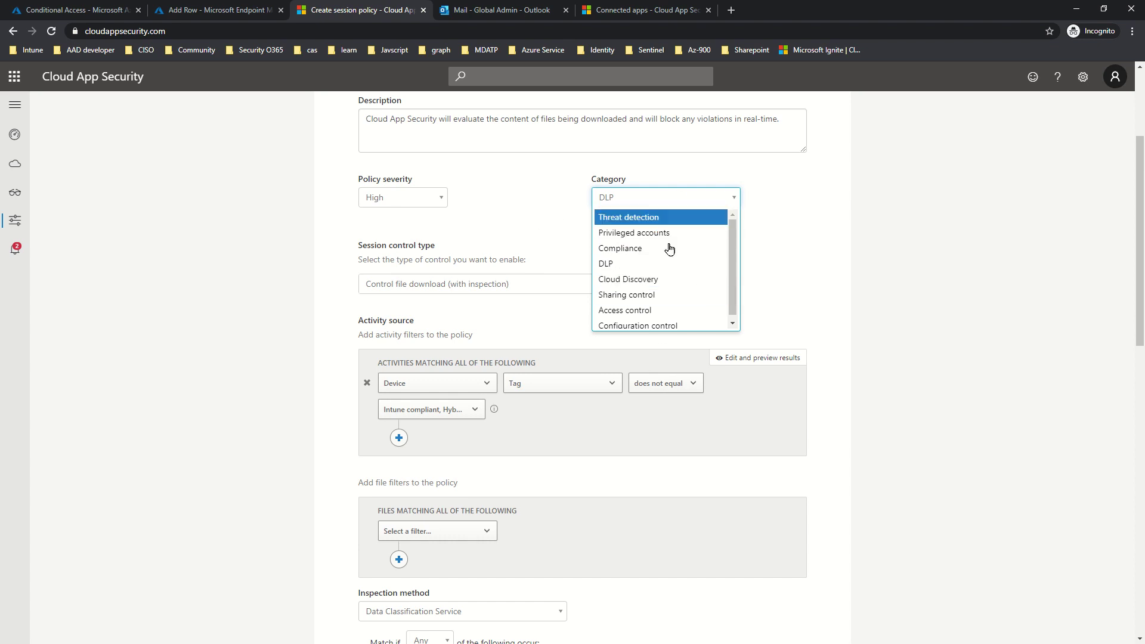
{"action": "left_click", "coordinate": [617, 273]}
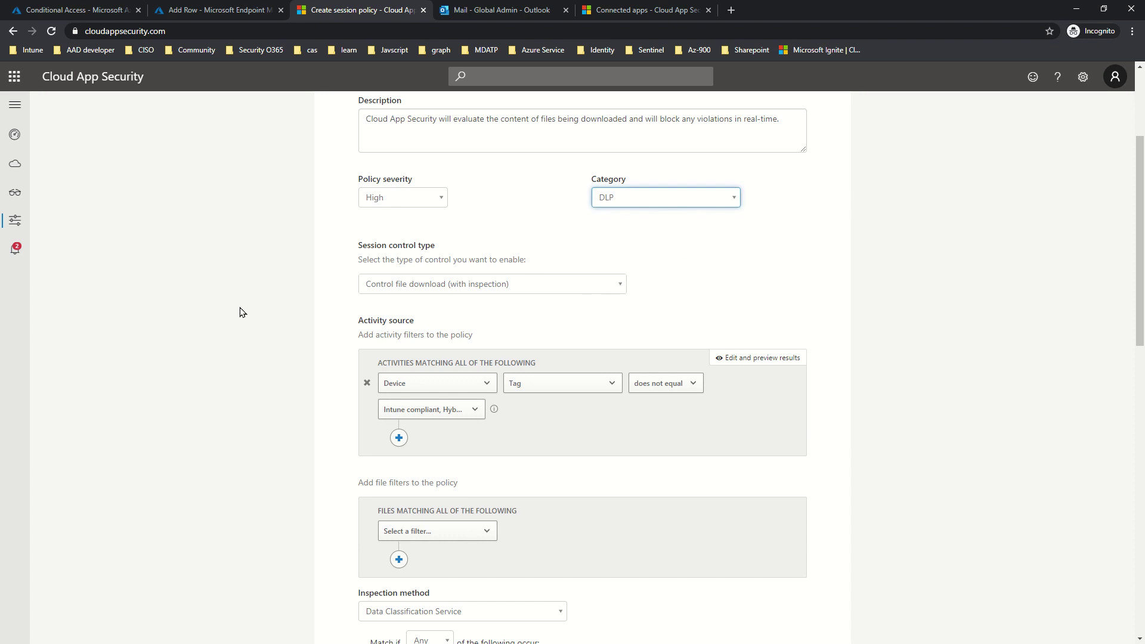
Step: Review the session control types and select Control file download (with inspection)
{"action": "scroll", "coordinate": [226, 298], "scroll_direction": "down", "scroll_amount": 2}
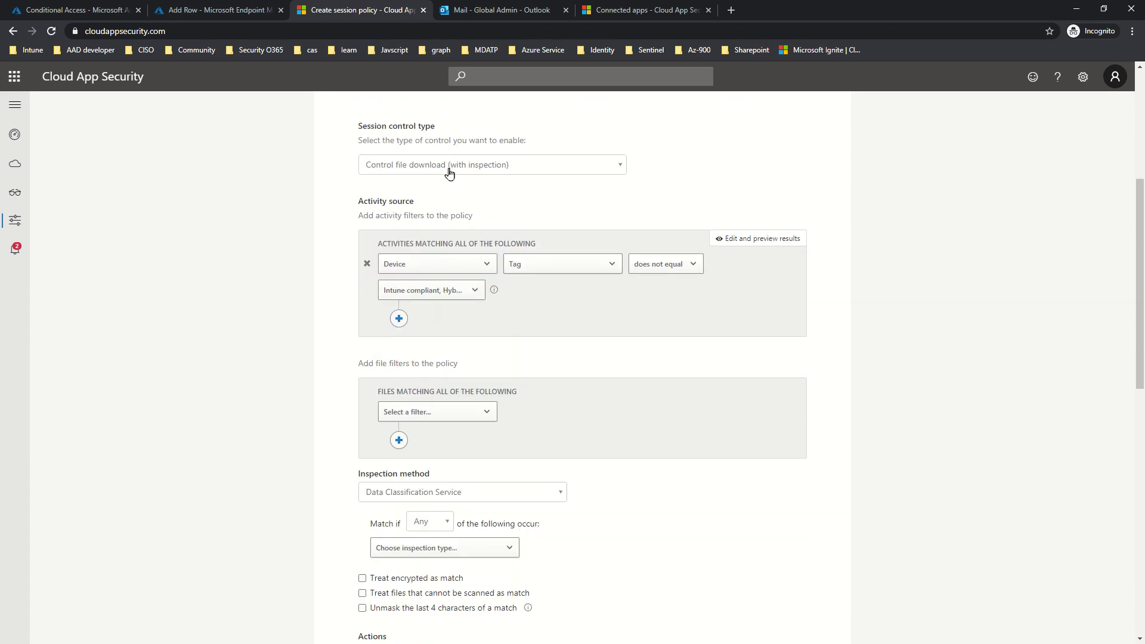
{"action": "left_click", "coordinate": [451, 172]}
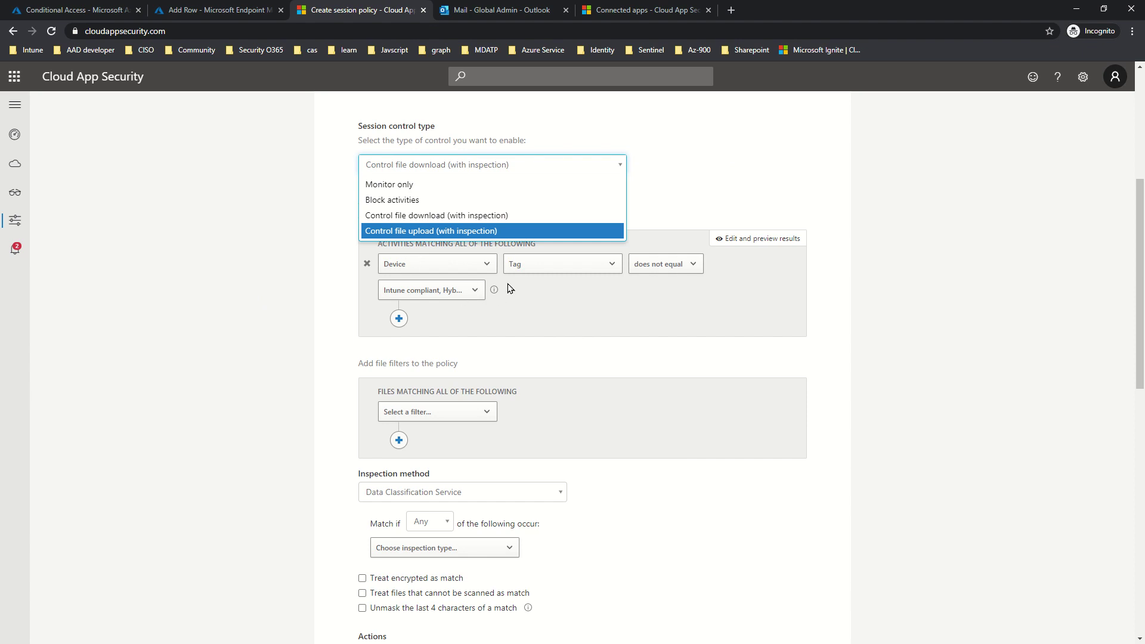
{"action": "left_click", "coordinate": [300, 238]}
{"action": "left_click", "coordinate": [432, 165]}
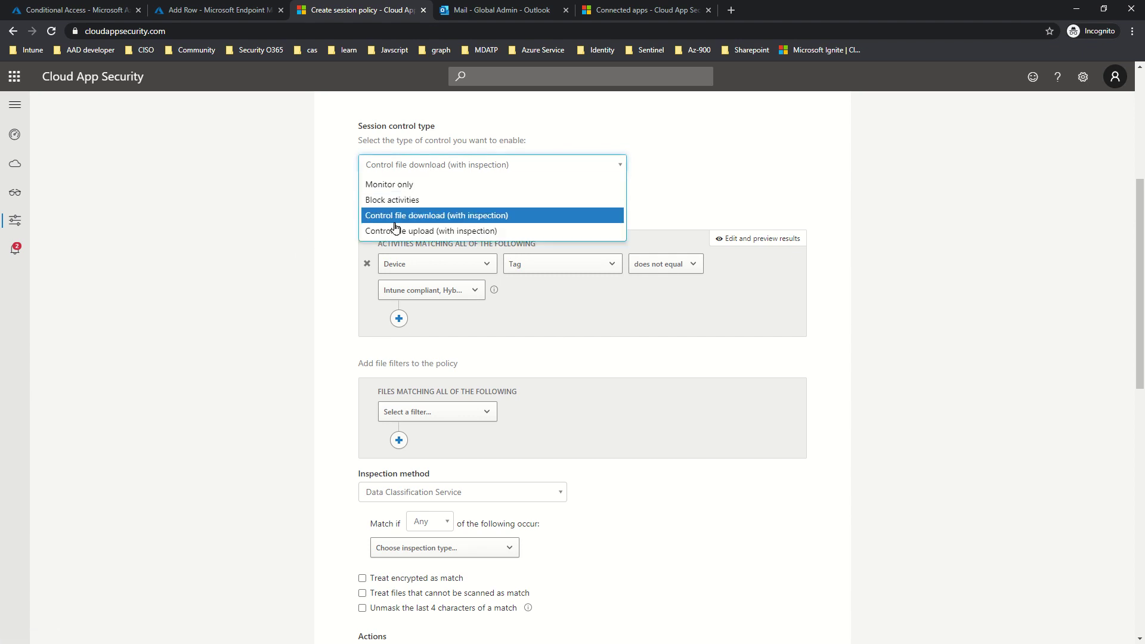
{"action": "left_click", "coordinate": [497, 216]}
{"action": "scroll", "coordinate": [582, 204], "scroll_direction": "down", "scroll_amount": 1}
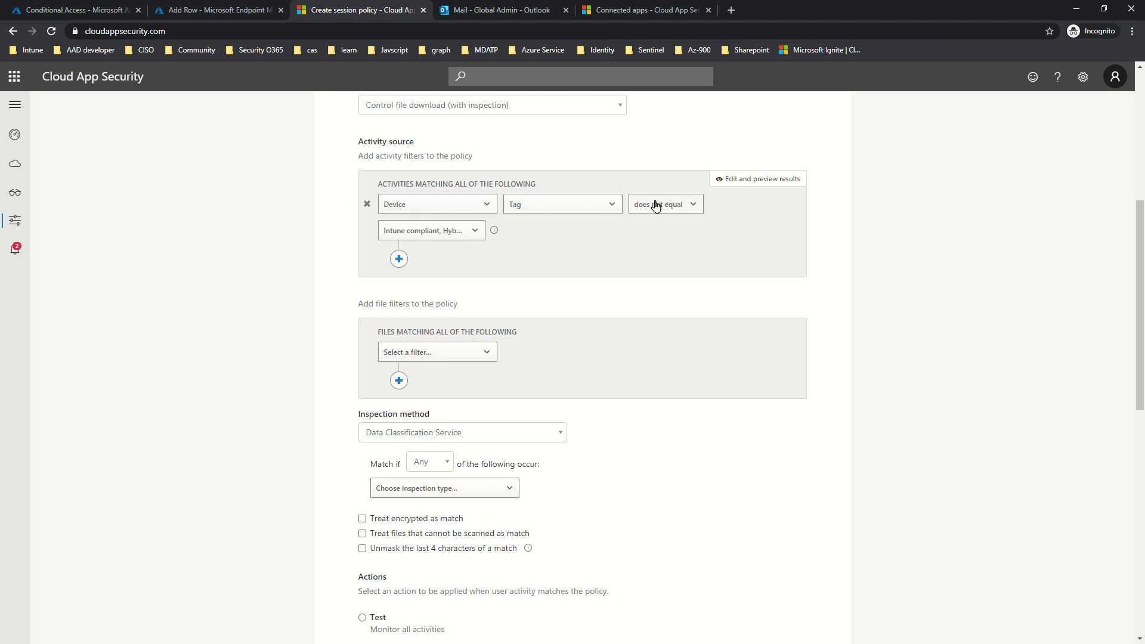
Step: Check the excluded device tags and add an activity filter where App equals Microsoft Exchange Online
{"action": "left_click", "coordinate": [470, 233]}
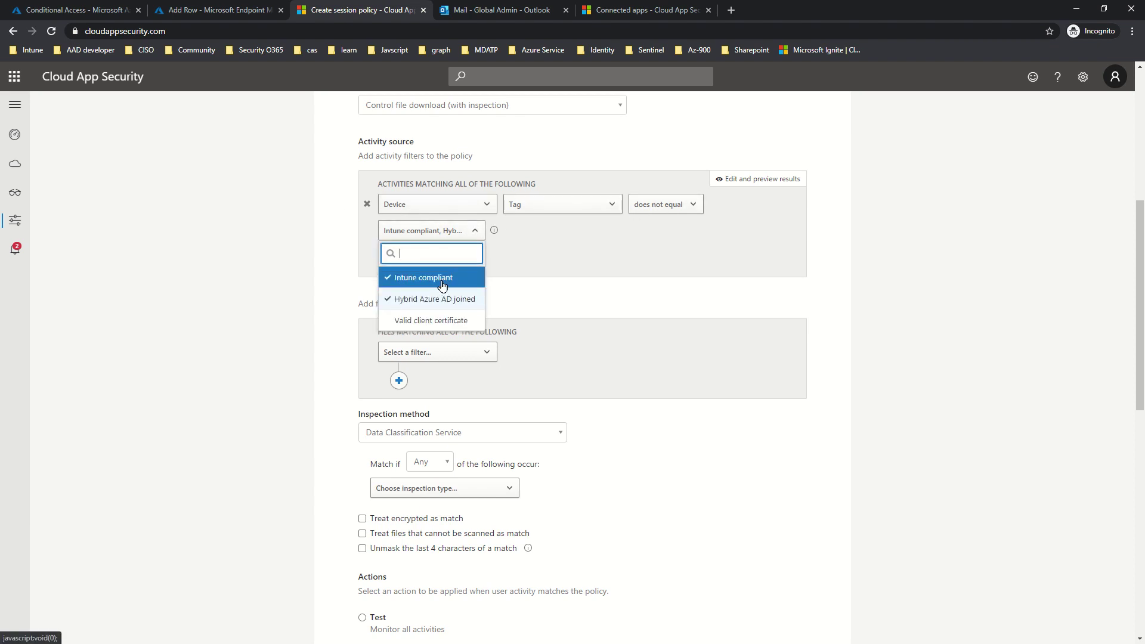
{"action": "left_click", "coordinate": [583, 254]}
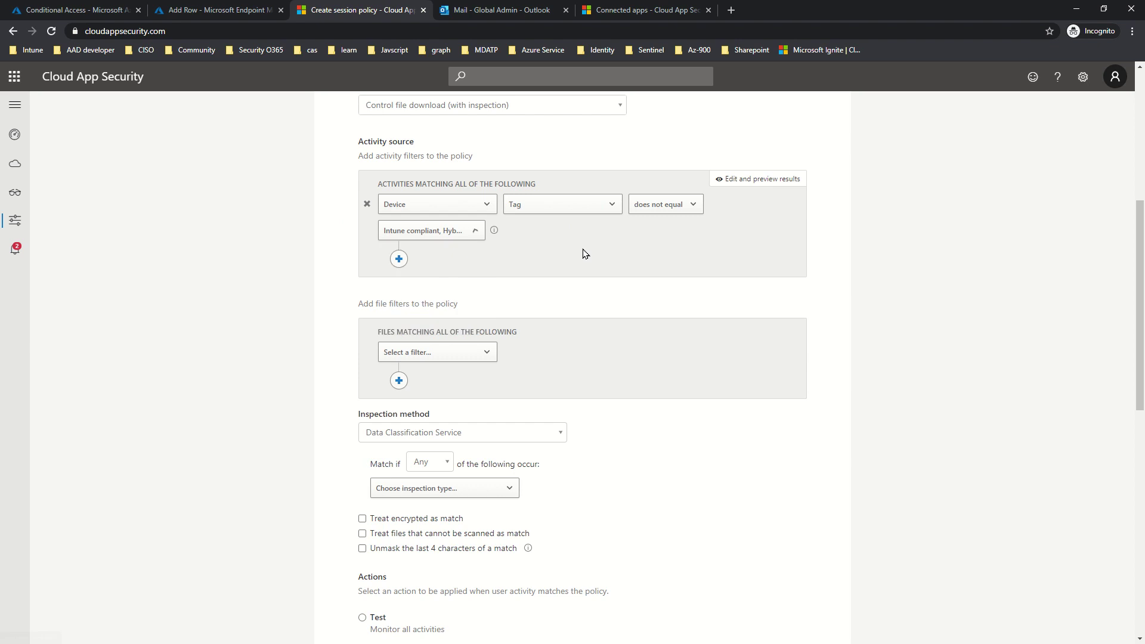
{"action": "left_click", "coordinate": [399, 259]}
{"action": "left_click", "coordinate": [423, 230]}
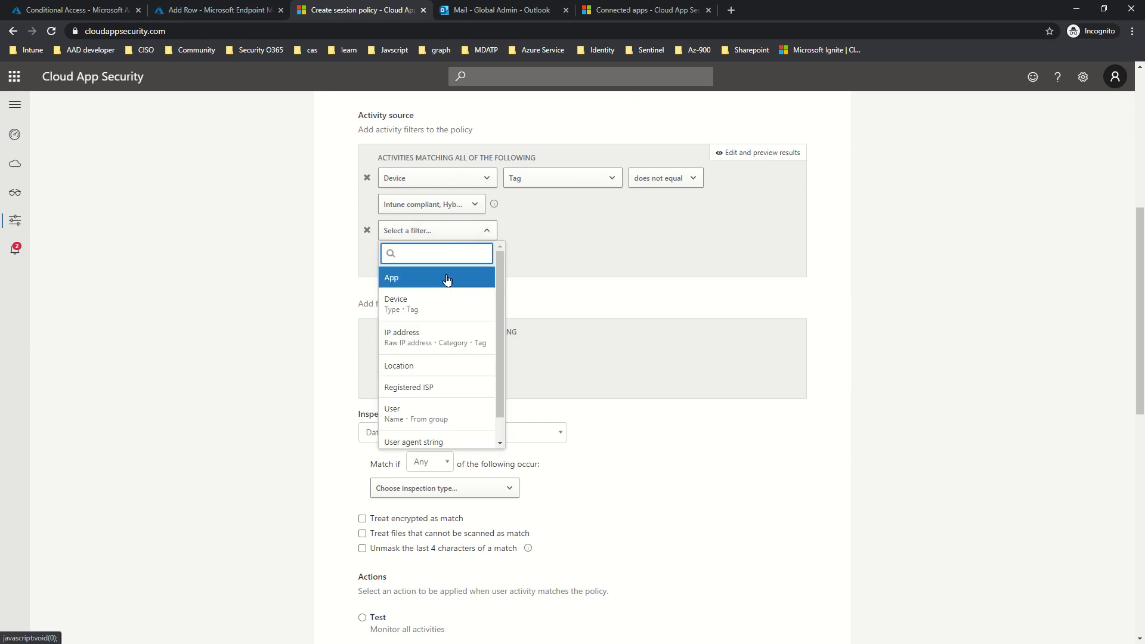
{"action": "left_click", "coordinate": [447, 279]}
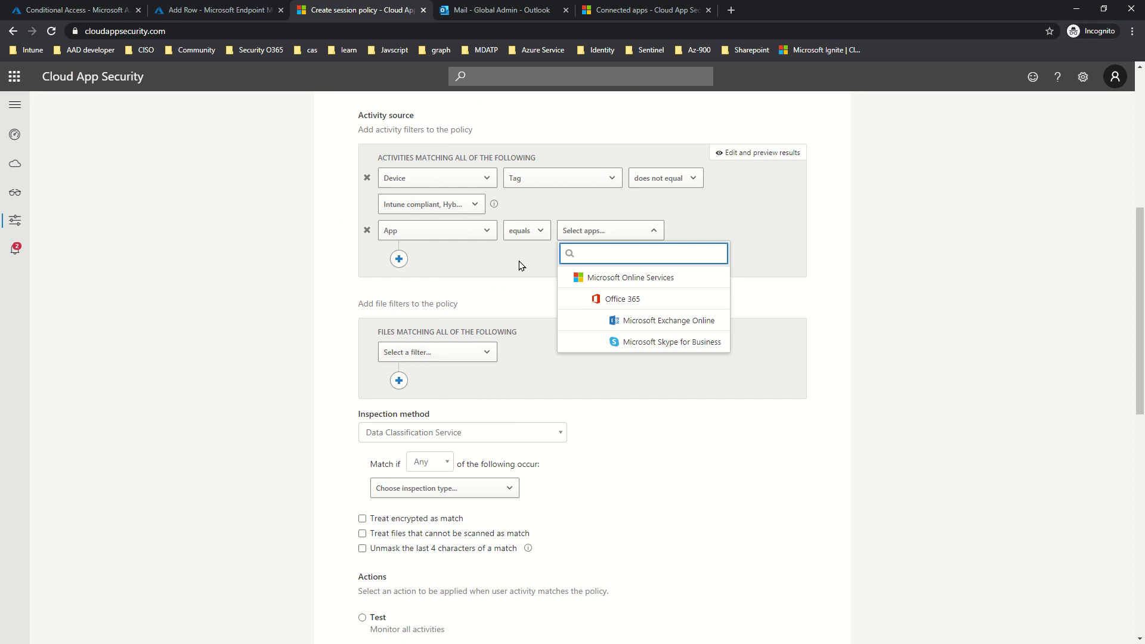
{"action": "left_click", "coordinate": [679, 332]}
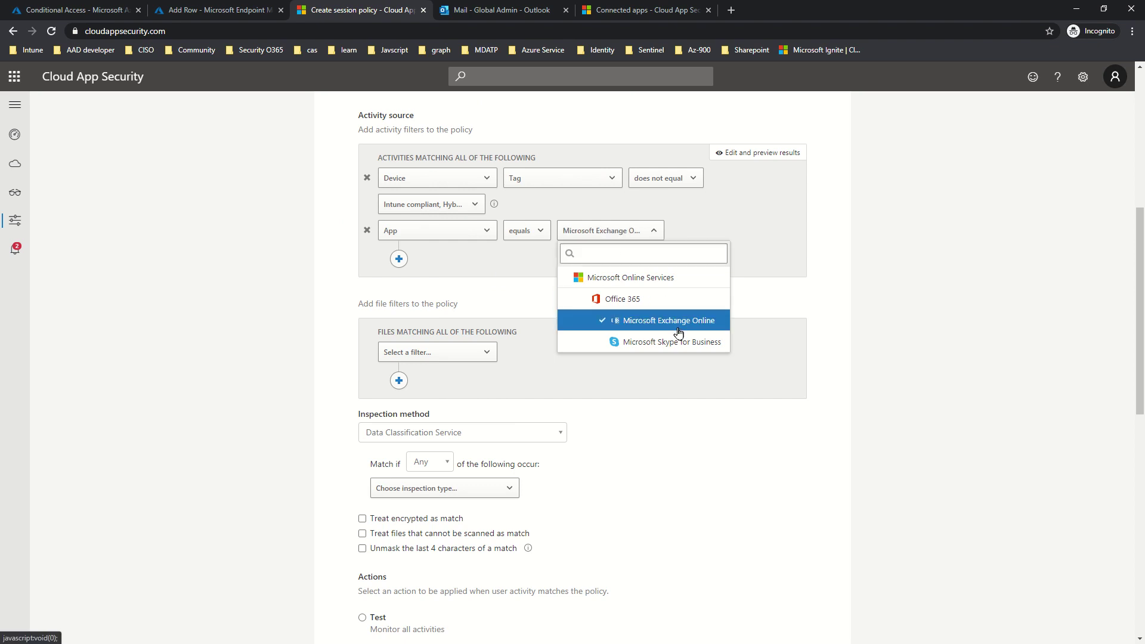
{"action": "left_click", "coordinate": [869, 285]}
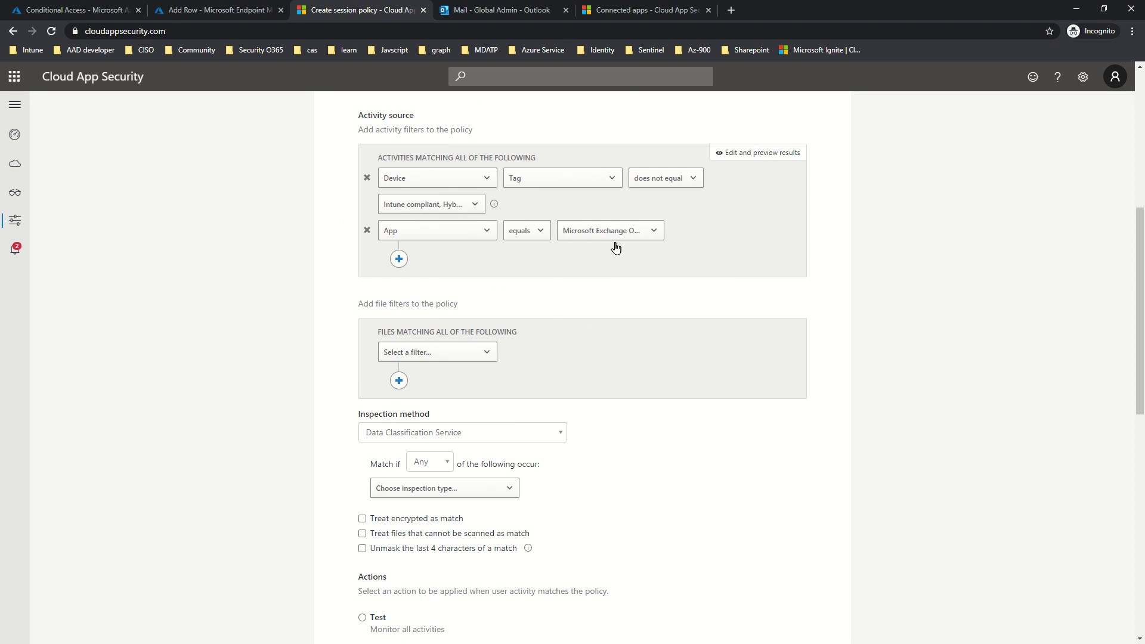
Step: Add an activity filter where User Name equals the sso account
{"action": "left_click", "coordinate": [399, 258]}
{"action": "left_click", "coordinate": [418, 232]}
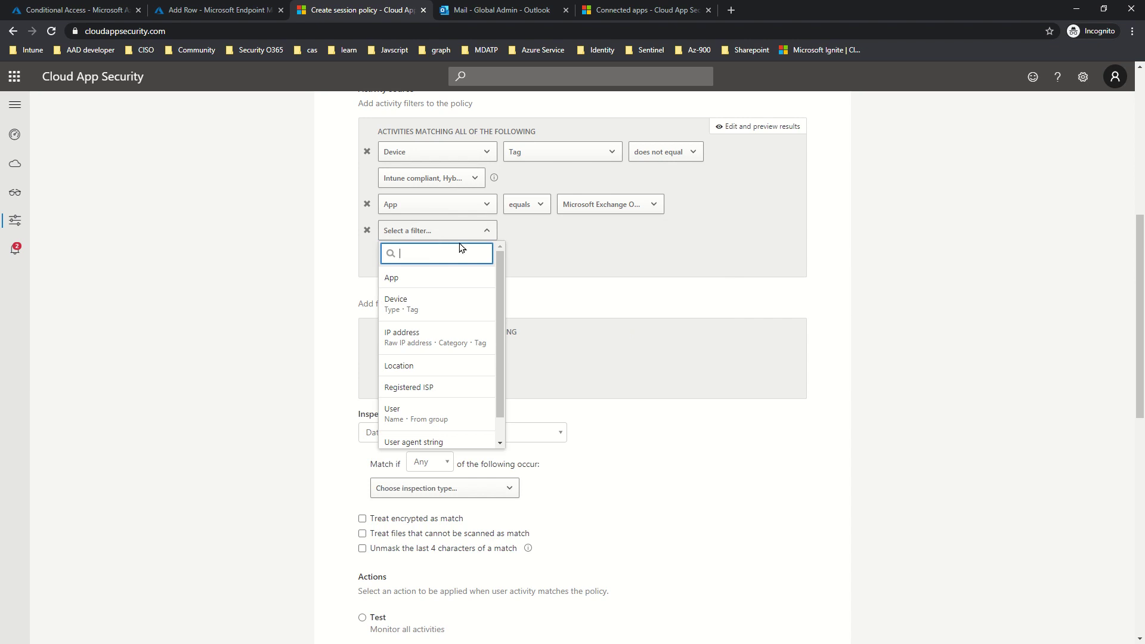
{"action": "left_click", "coordinate": [439, 418]}
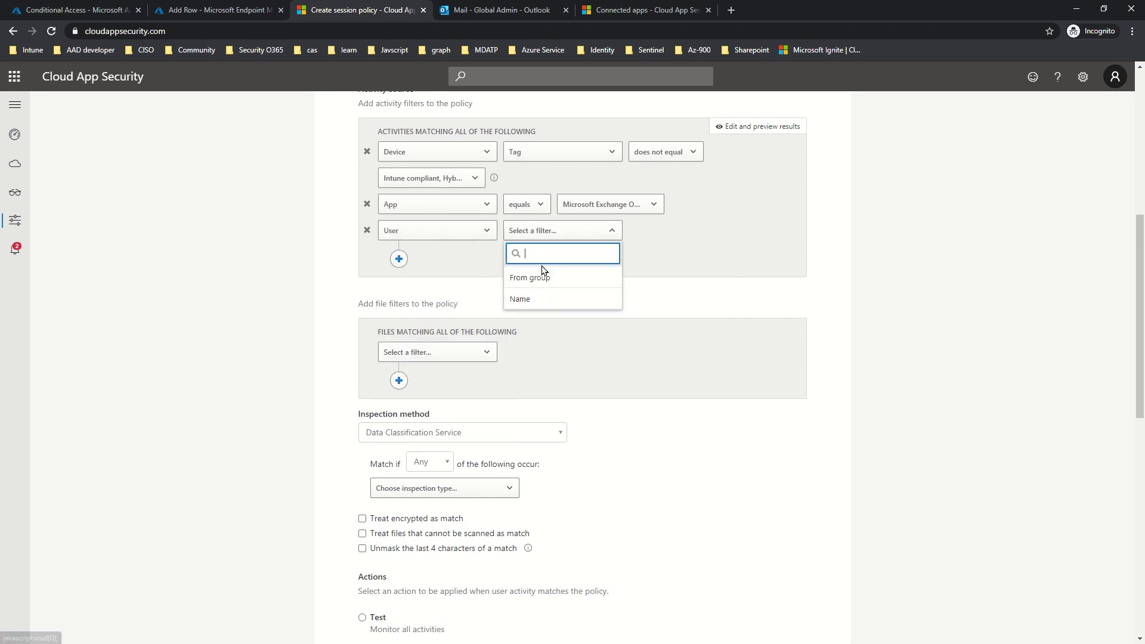
{"action": "left_click", "coordinate": [545, 301]}
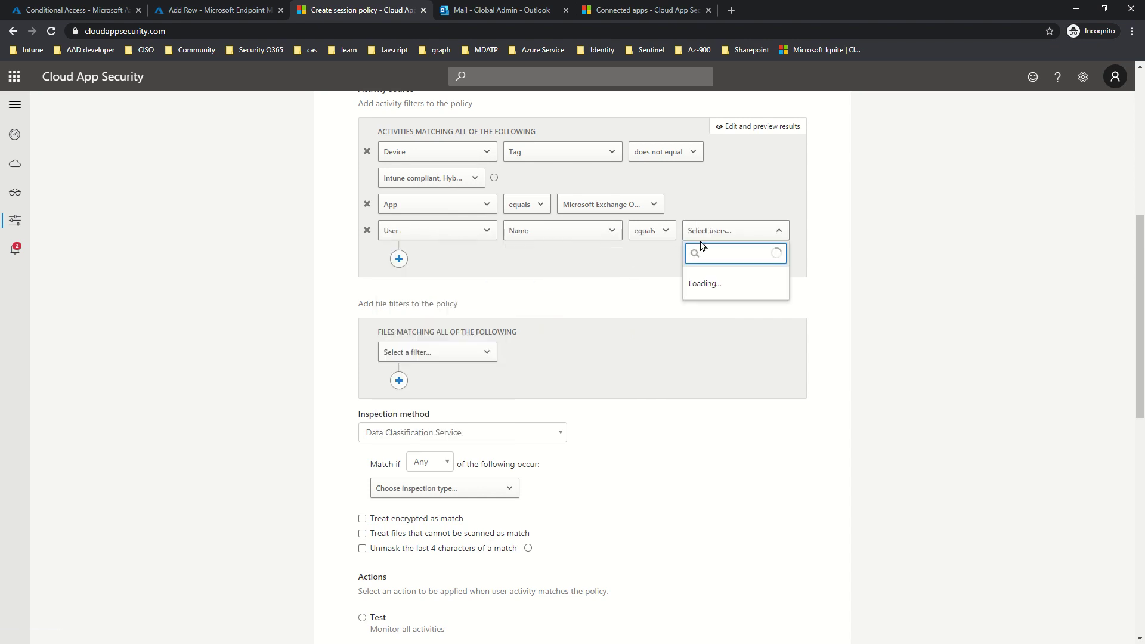
{"action": "type", "text": "sso"}
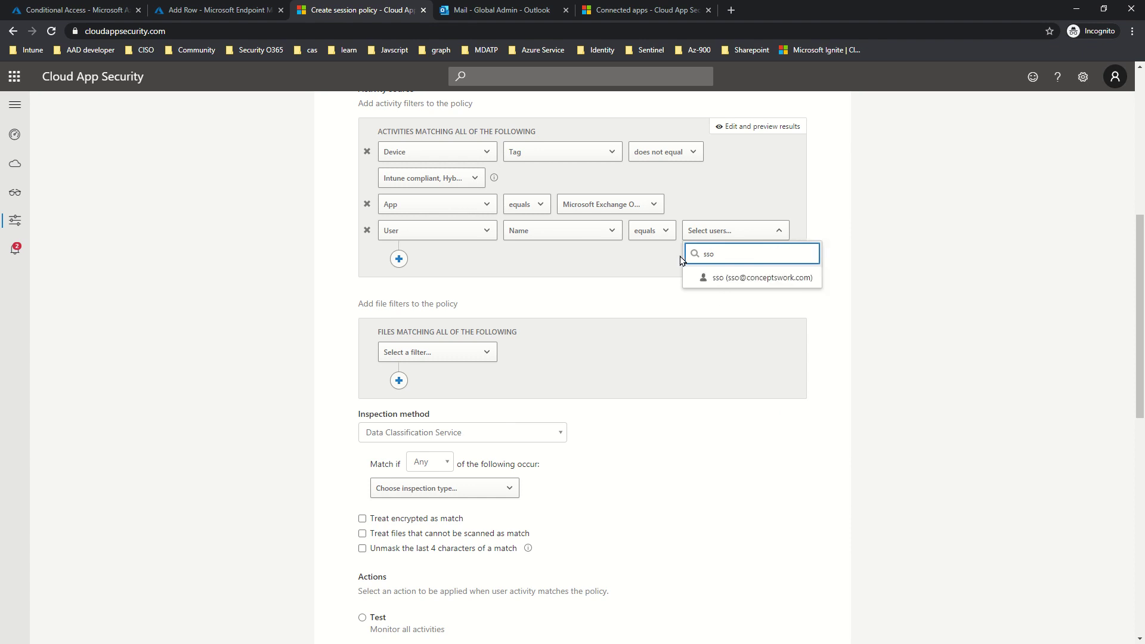
{"action": "left_click", "coordinate": [758, 281]}
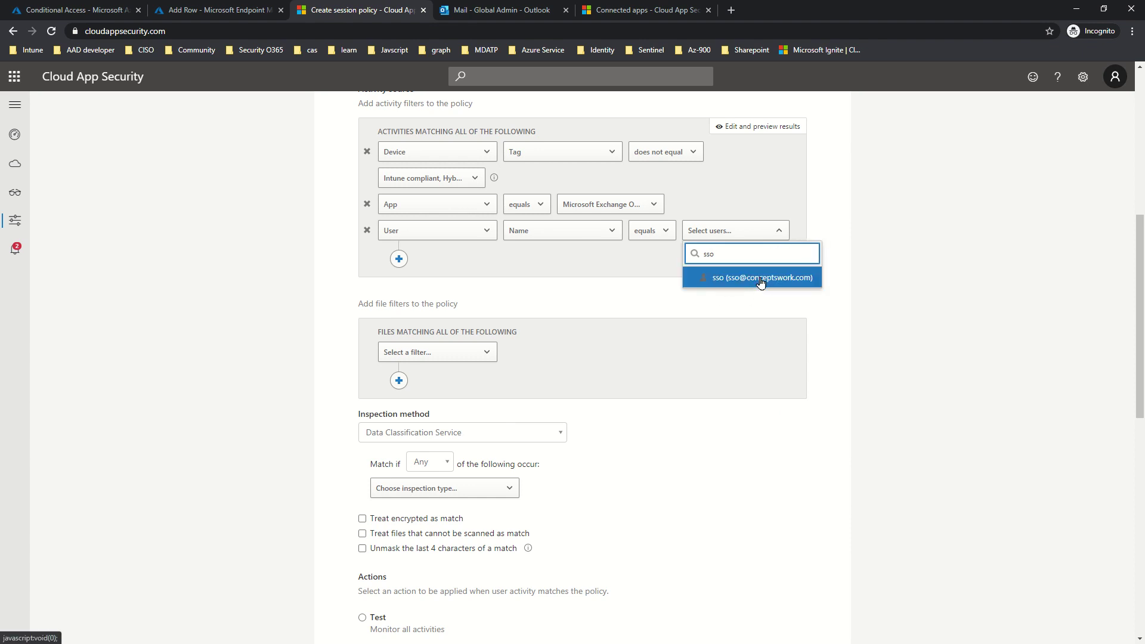
{"action": "left_click", "coordinate": [587, 269]}
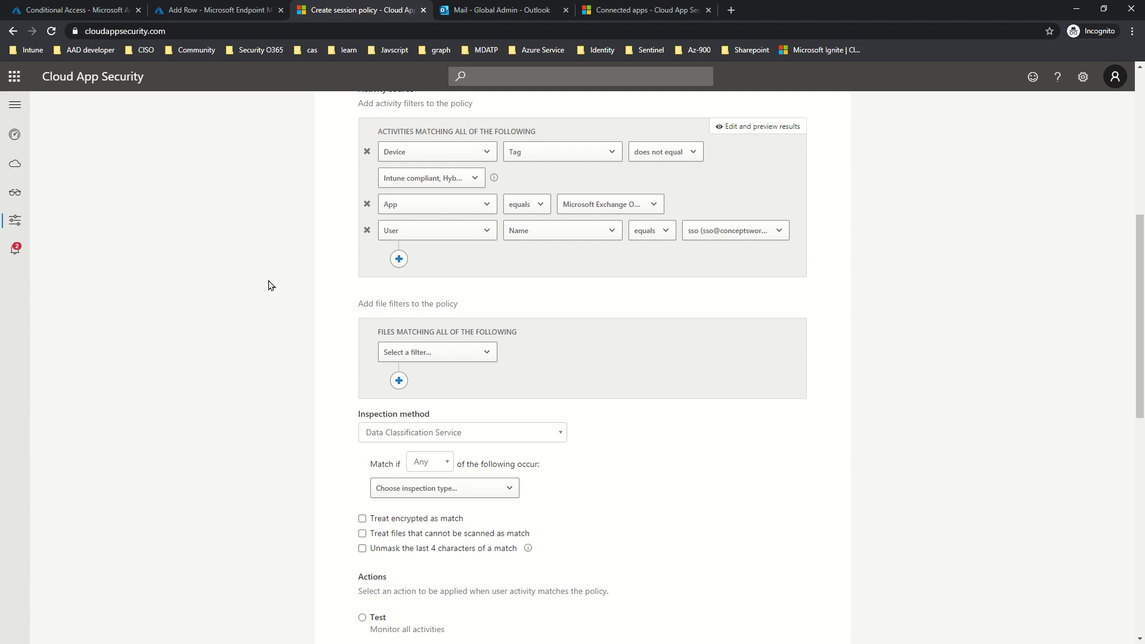
Step: Set the inspection method of the session policy to None
{"action": "scroll", "coordinate": [239, 283], "scroll_direction": "down", "scroll_amount": 3}
{"action": "scroll", "coordinate": [248, 294], "scroll_direction": "up", "scroll_amount": 2}
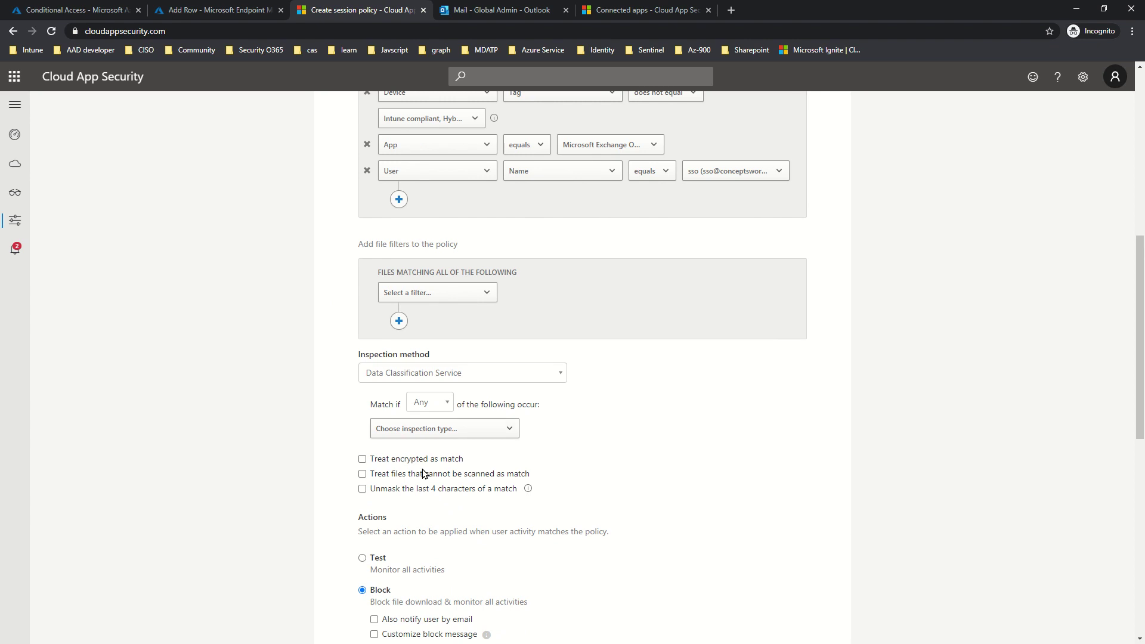
{"action": "left_click", "coordinate": [389, 378]}
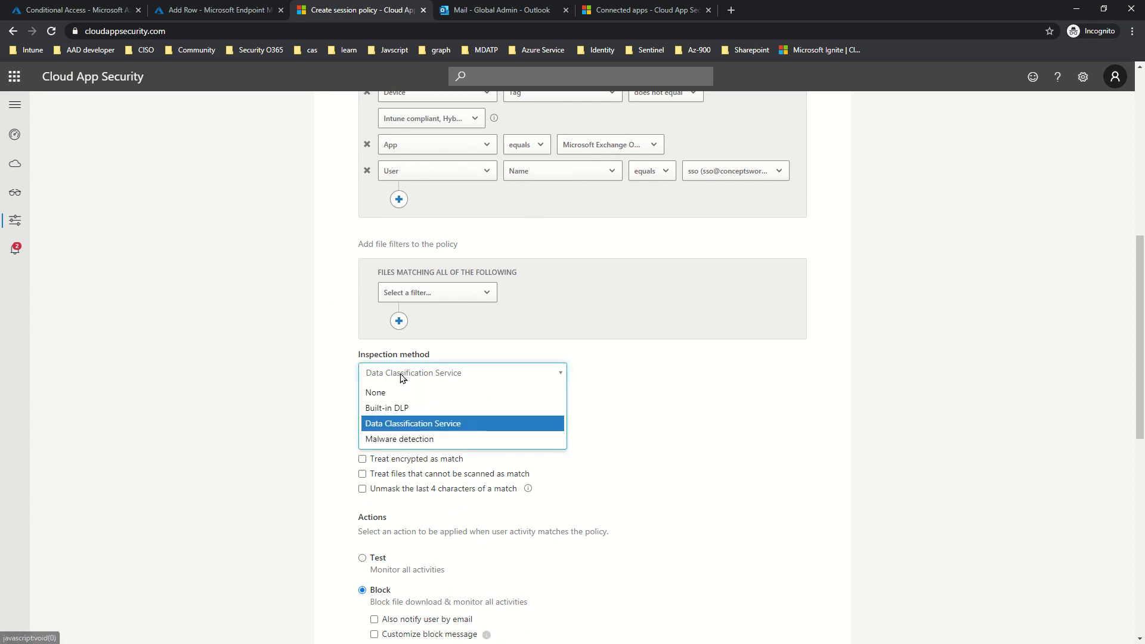
{"action": "left_click", "coordinate": [441, 394]}
{"action": "left_click", "coordinate": [448, 374]}
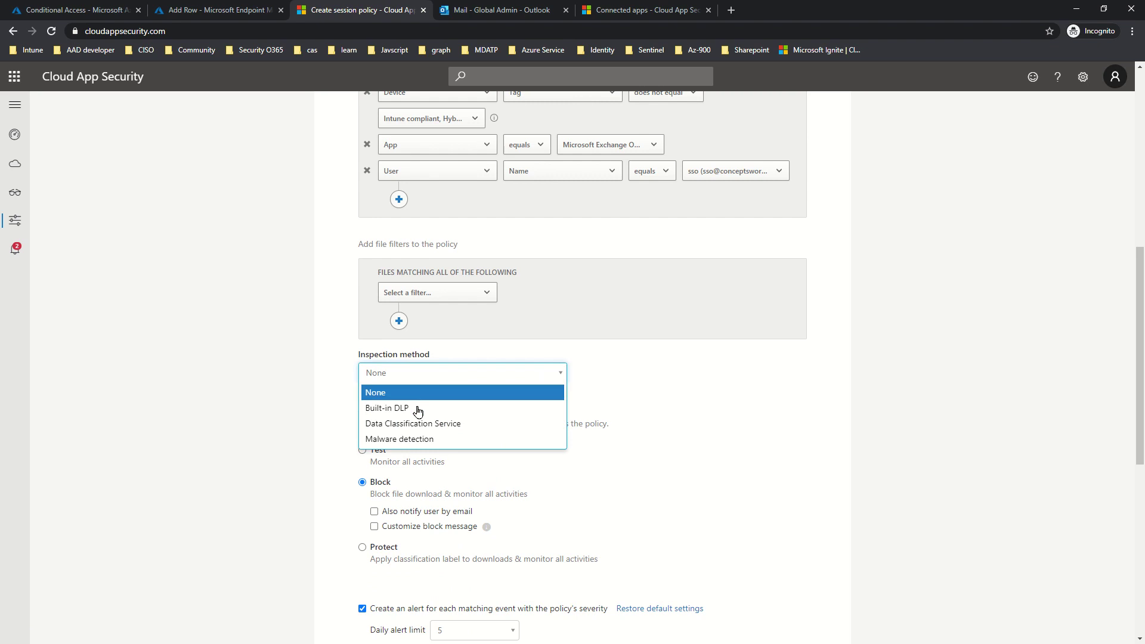
{"action": "left_click", "coordinate": [402, 380]}
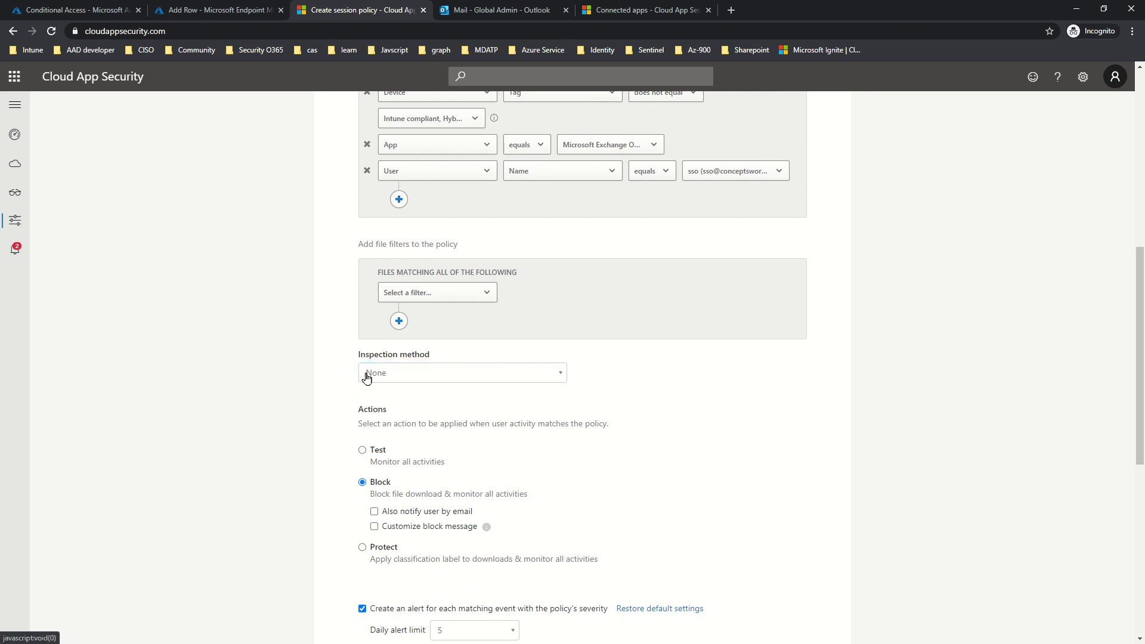
Step: For the Block action, enable user email notification and set the custom block message to "Downloading document on untrusted devices is not allowed by Conceptswork"
{"action": "scroll", "coordinate": [454, 346], "scroll_direction": "down", "scroll_amount": 2}
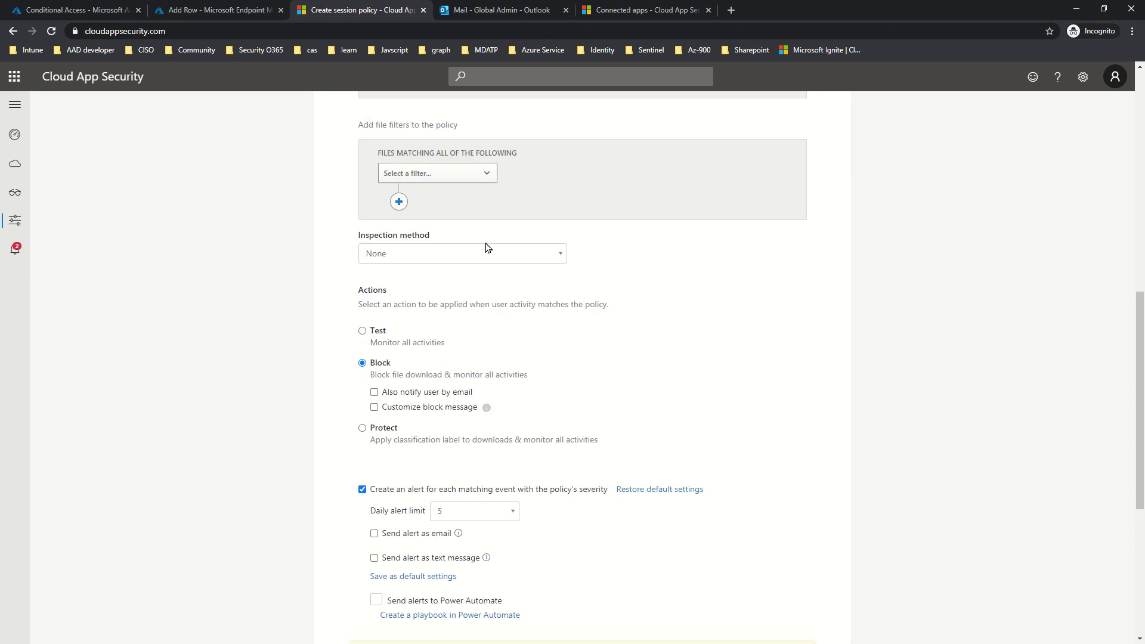
{"action": "left_click", "coordinate": [374, 392]}
{"action": "left_click", "coordinate": [374, 407]}
{"action": "left_click", "coordinate": [434, 442]}
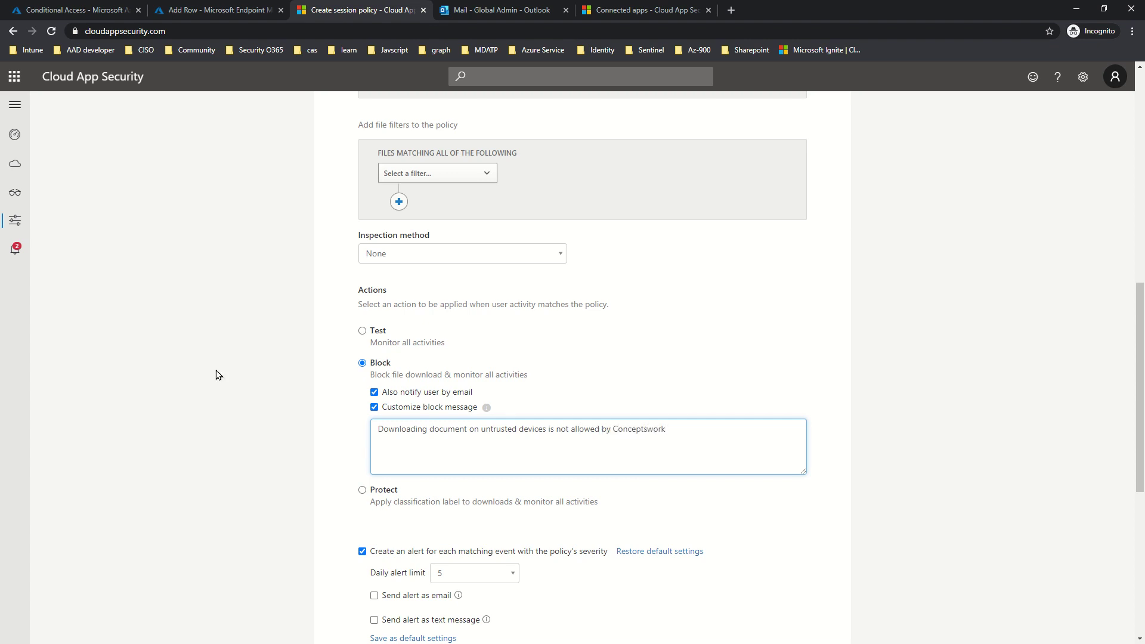
{"action": "scroll", "coordinate": [253, 353], "scroll_direction": "down", "scroll_amount": 3}
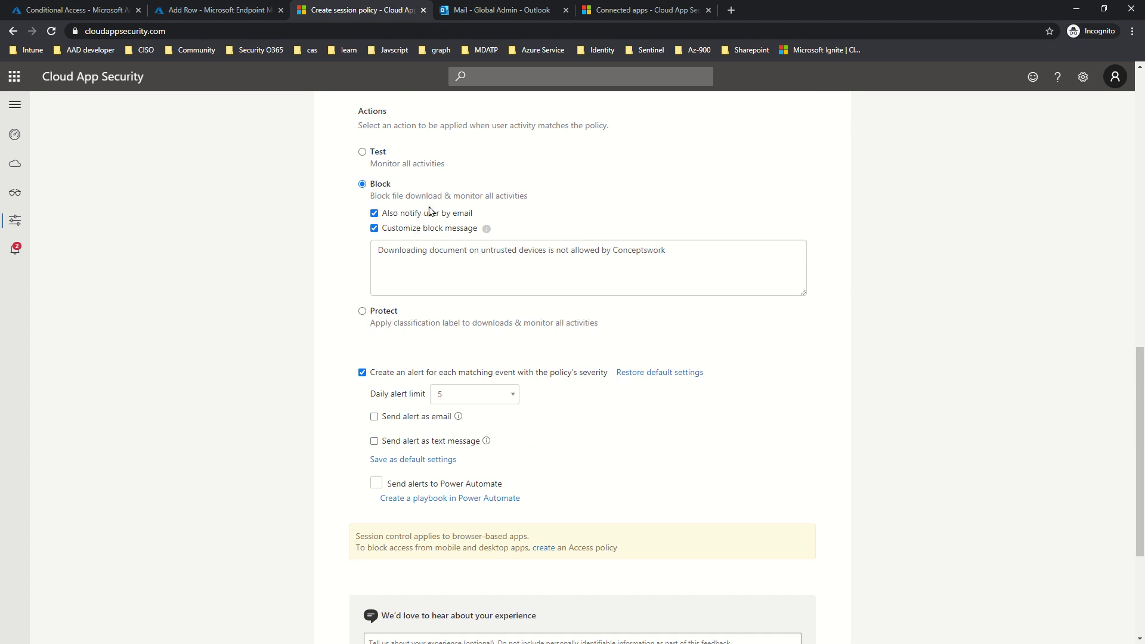
{"action": "left_click_drag", "start_coordinate": [722, 253], "coordinate": [225, 246]}
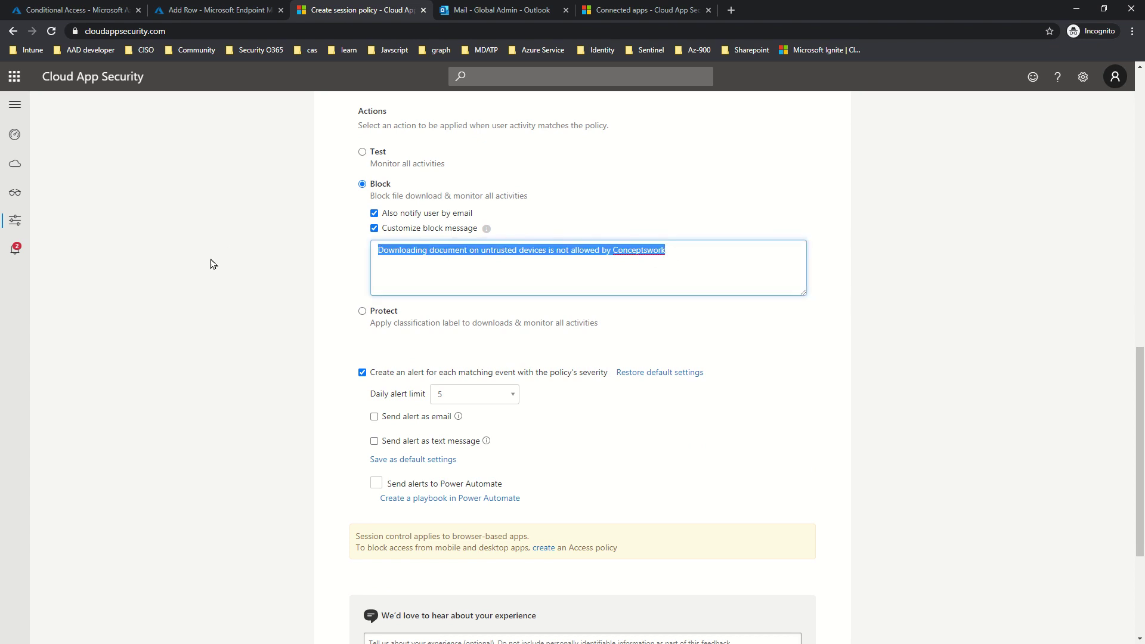
{"action": "left_click", "coordinate": [215, 261]}
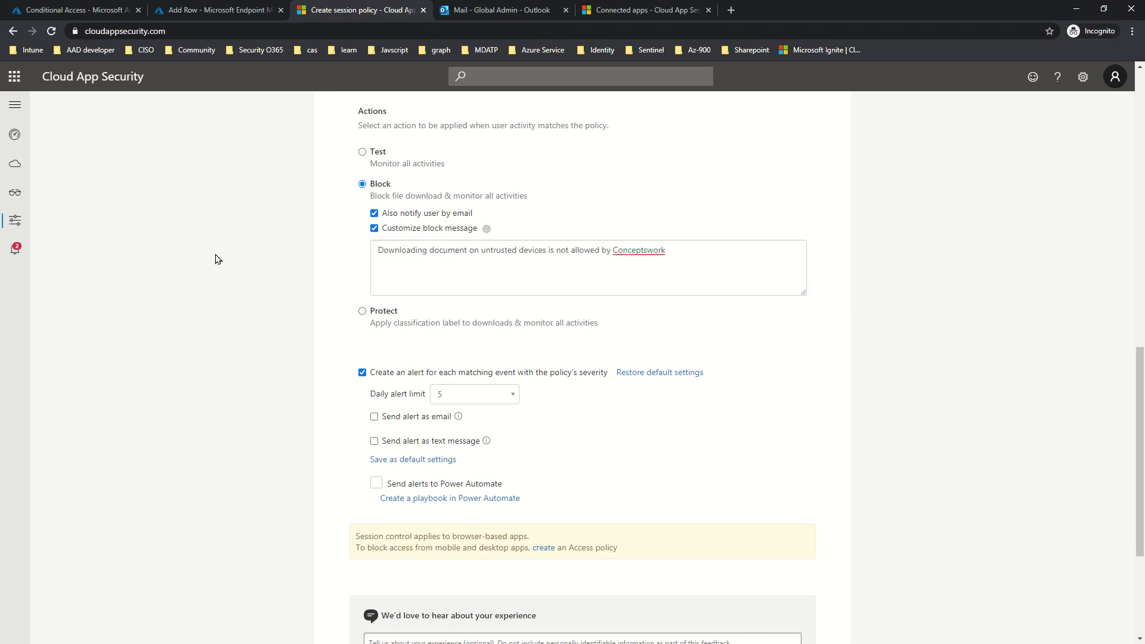
{"action": "scroll", "coordinate": [232, 310], "scroll_direction": "down", "scroll_amount": 3}
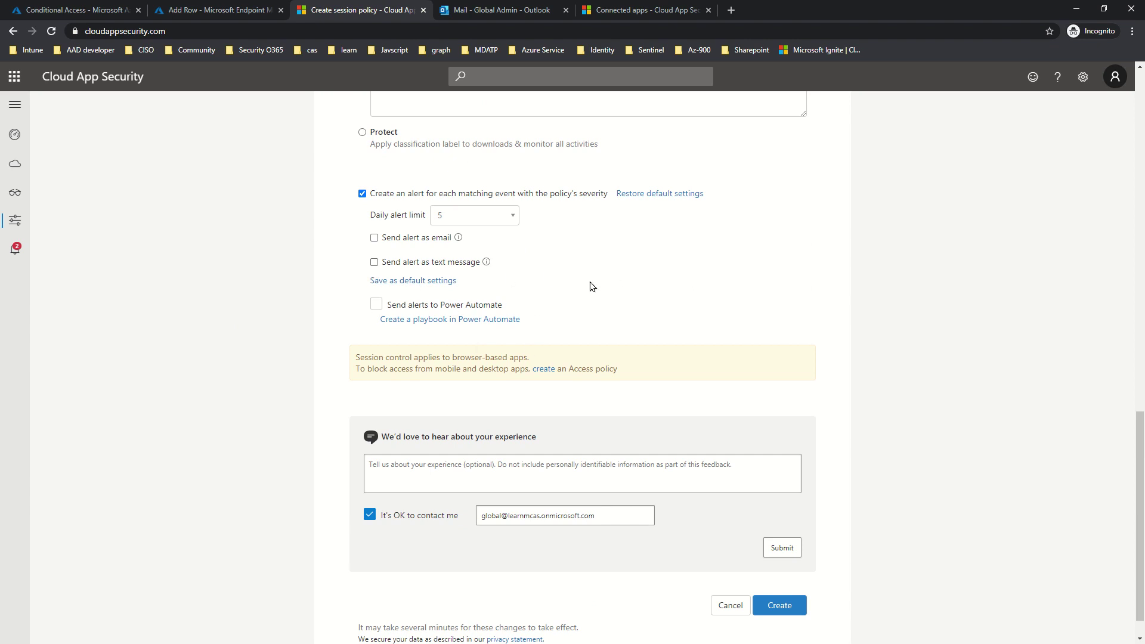
{"action": "scroll", "coordinate": [255, 388], "scroll_direction": "up", "scroll_amount": 12}
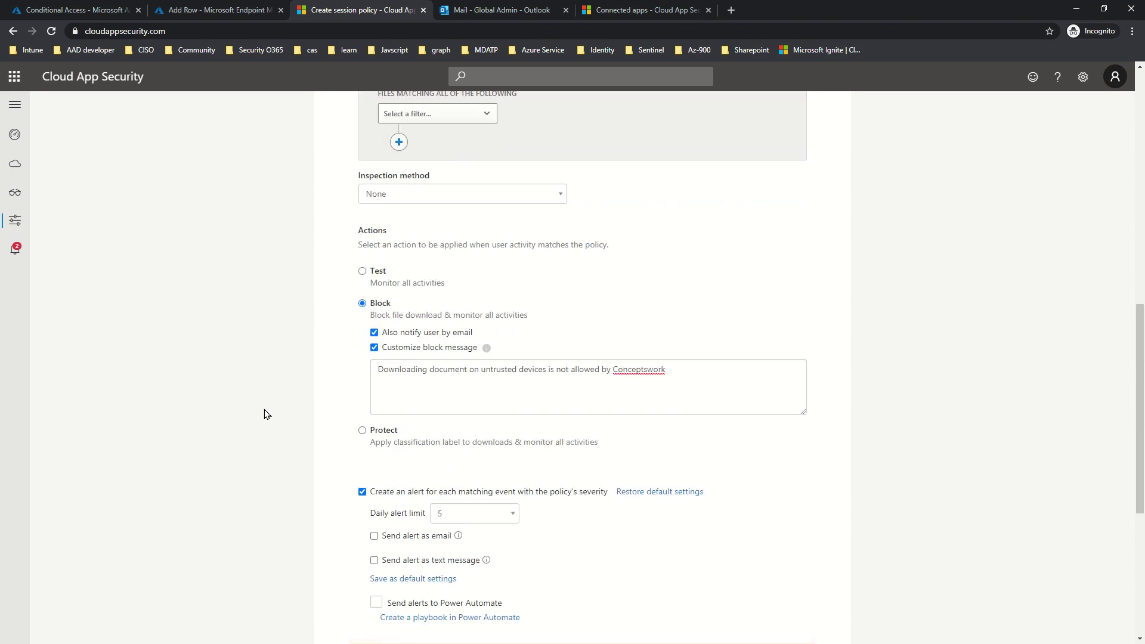
{"action": "scroll", "coordinate": [254, 381], "scroll_direction": "up", "scroll_amount": 1}
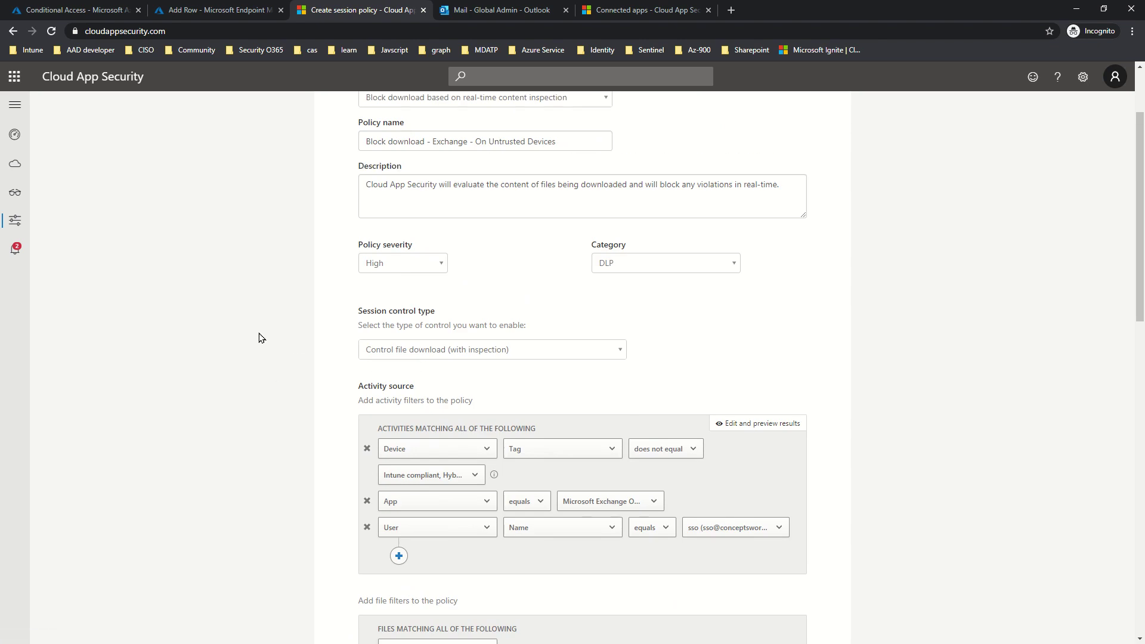
Step: Review the session policy's activity filters, inspection method and alert settings, and create the policy
{"action": "scroll", "coordinate": [274, 354], "scroll_direction": "down", "scroll_amount": 2}
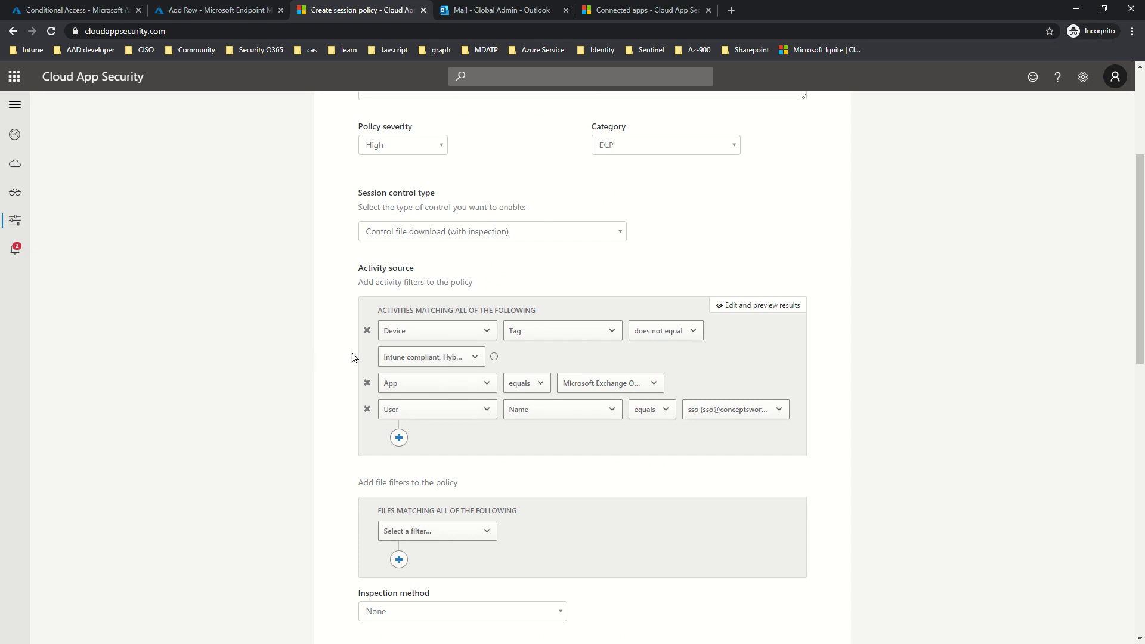
{"action": "scroll", "coordinate": [285, 376], "scroll_direction": "down", "scroll_amount": 1}
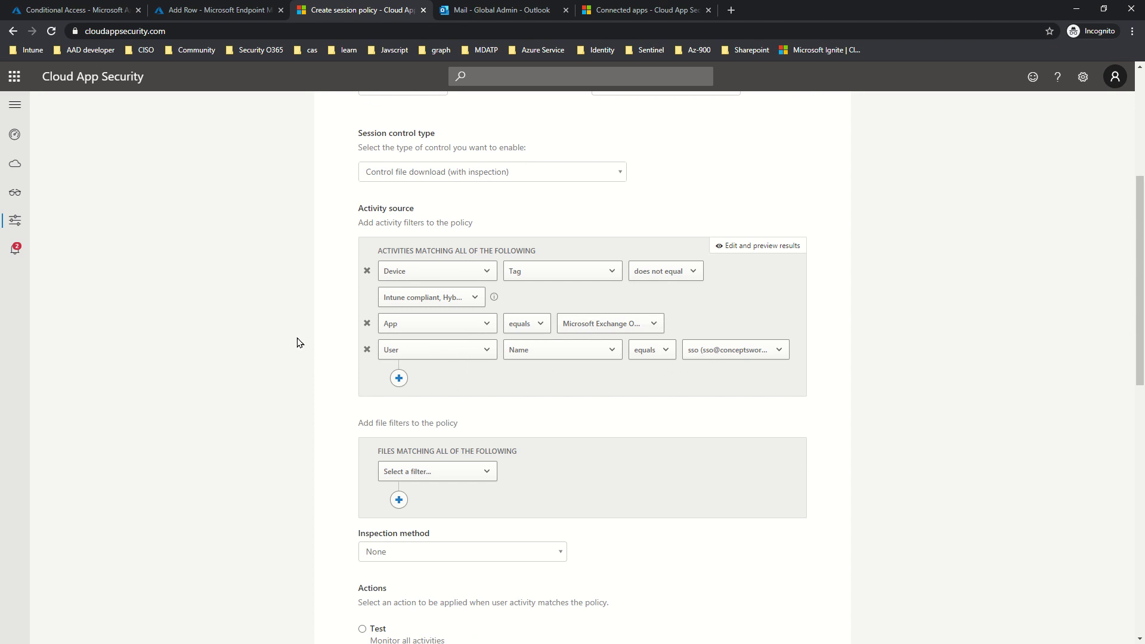
{"action": "scroll", "coordinate": [299, 340], "scroll_direction": "down", "scroll_amount": 9}
{"action": "scroll", "coordinate": [596, 477], "scroll_direction": "down", "scroll_amount": 3}
{"action": "left_click", "coordinate": [781, 571]}
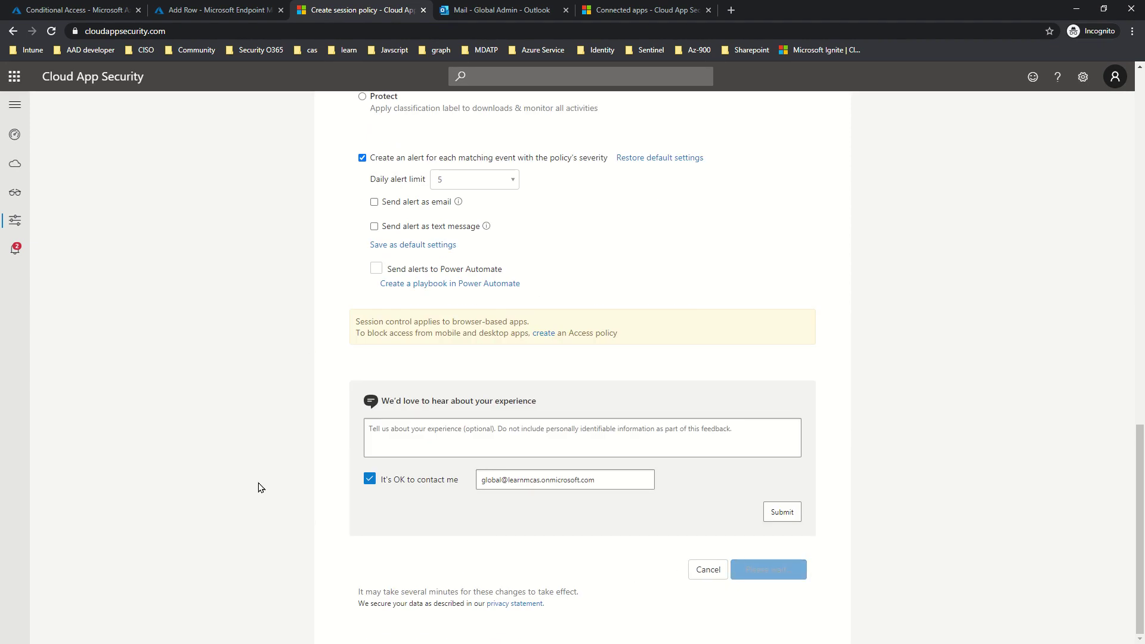
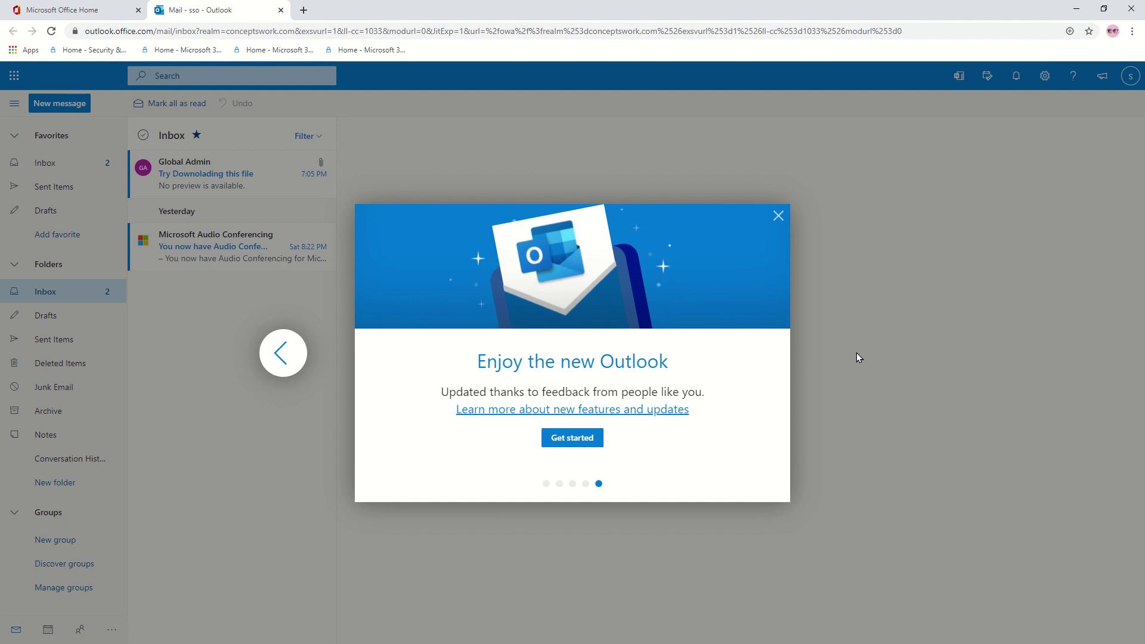
Step: Switch to the sso account's Outlook mailbox, dismiss the welcome dialog and inspect the page's web address
{"action": "left_click", "coordinate": [778, 216]}
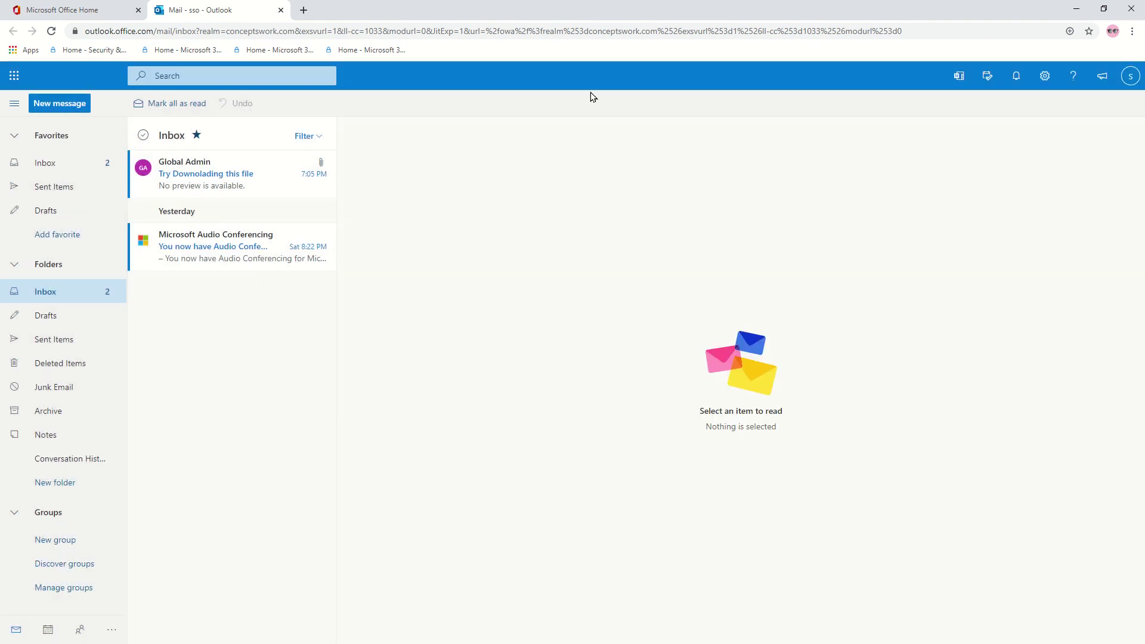
{"action": "left_click", "coordinate": [306, 31]}
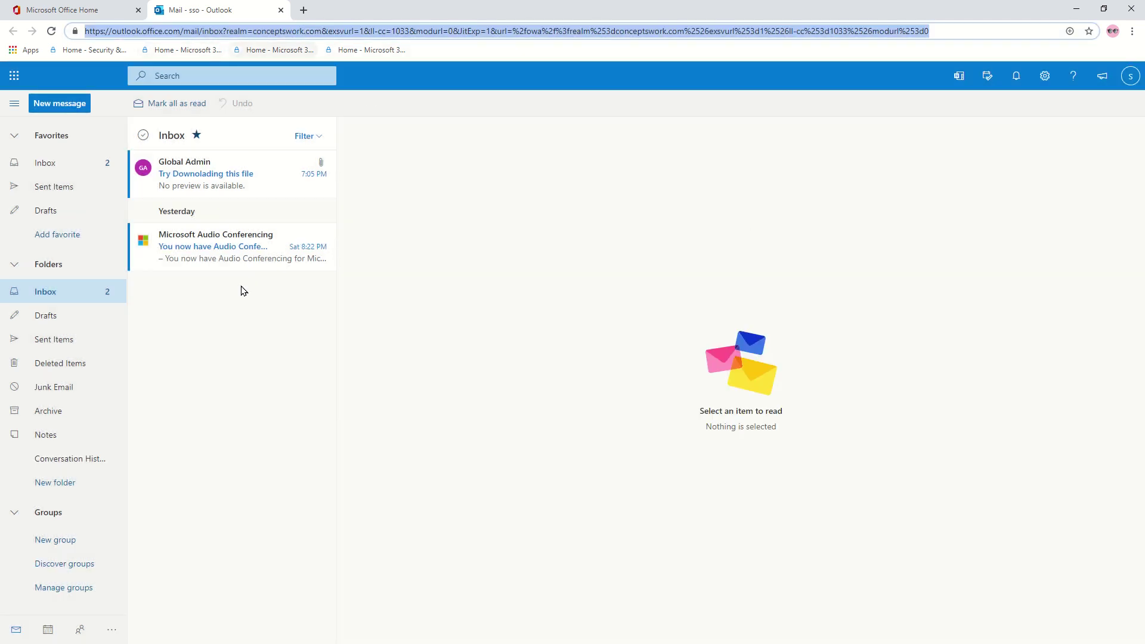
{"action": "left_click", "coordinate": [274, 380]}
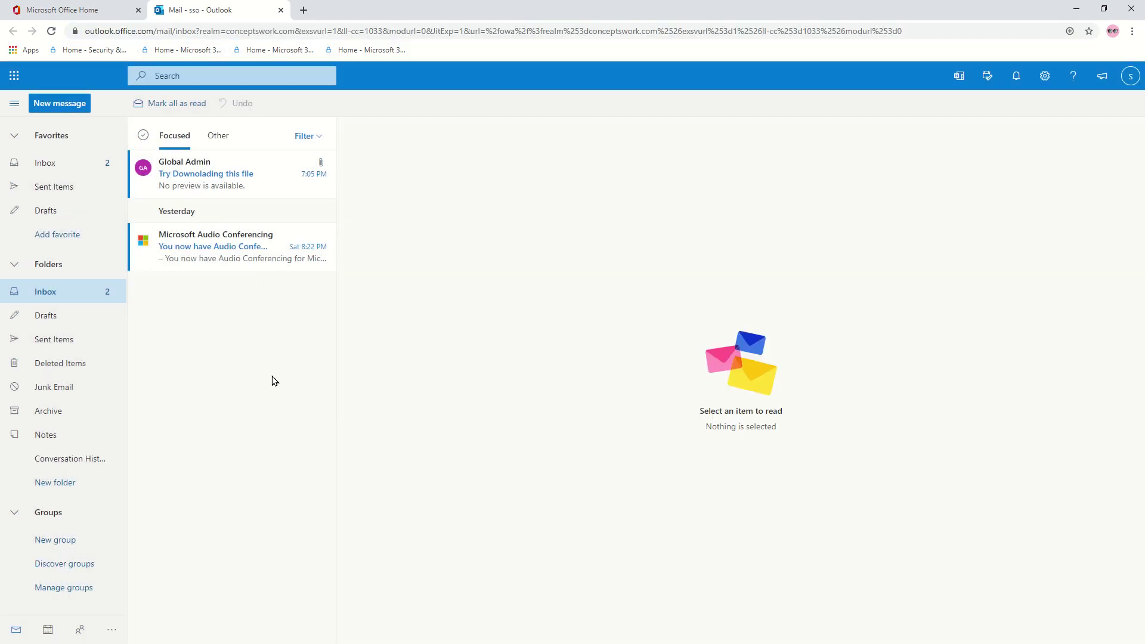
{"action": "left_click", "coordinate": [172, 30]}
{"action": "left_click", "coordinate": [171, 28]}
{"action": "key", "text": "ctrl+a"}
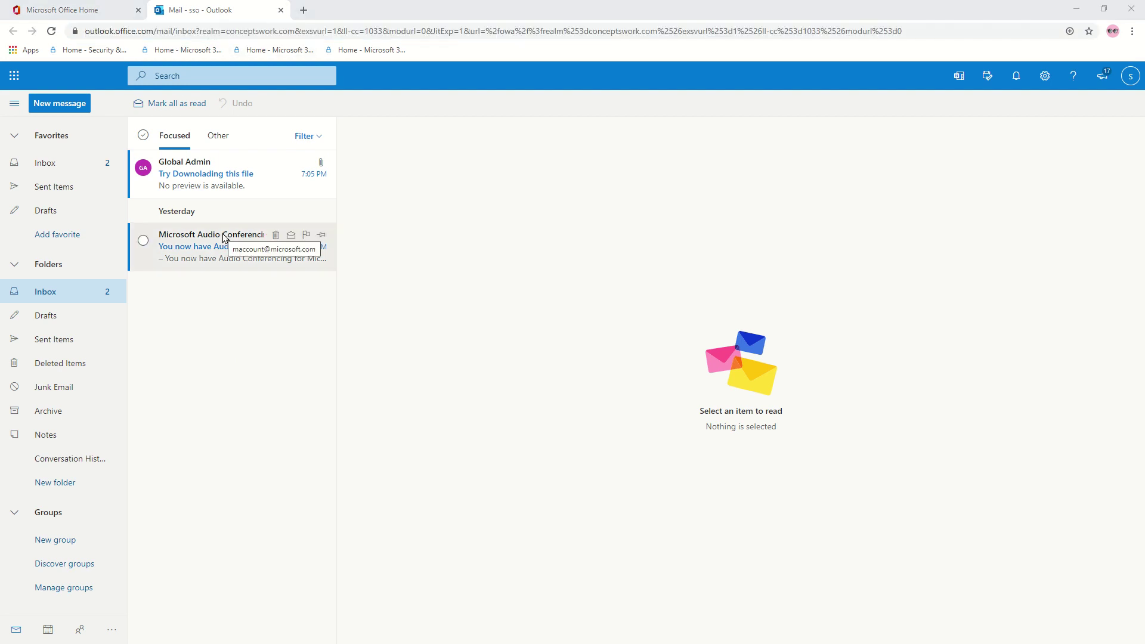
Step: In Cloud App Security, filter the policies by type Session policy and open "Block download - Exchange - On Untrusted Devices" to review its filters
{"action": "key", "text": "alt+Tab"}
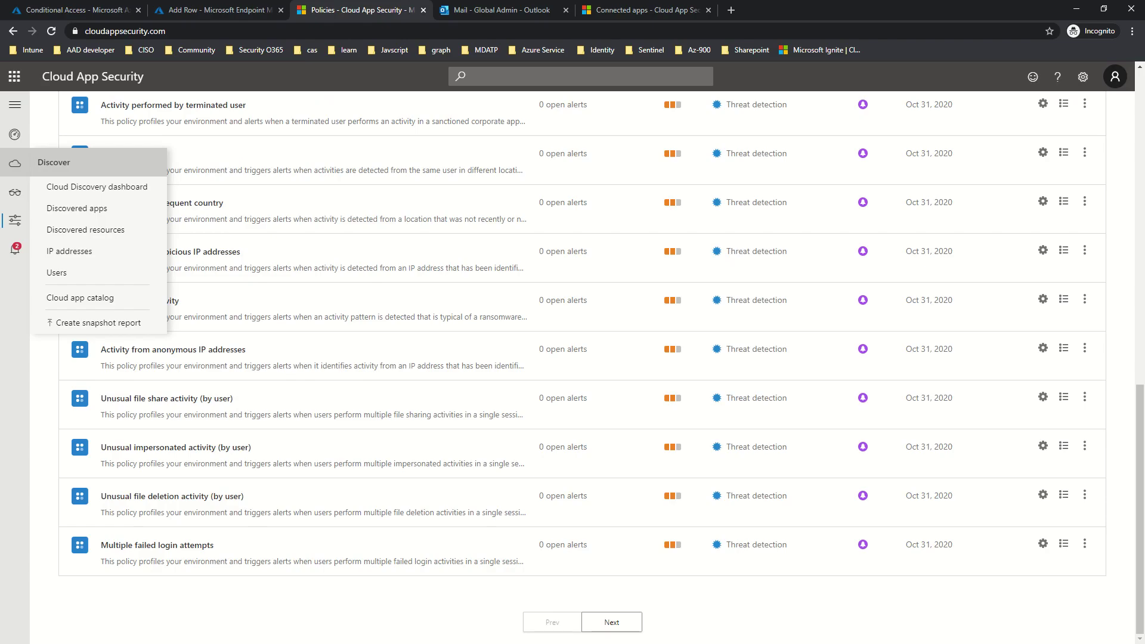
{"action": "scroll", "coordinate": [383, 366], "scroll_direction": "up", "scroll_amount": 15}
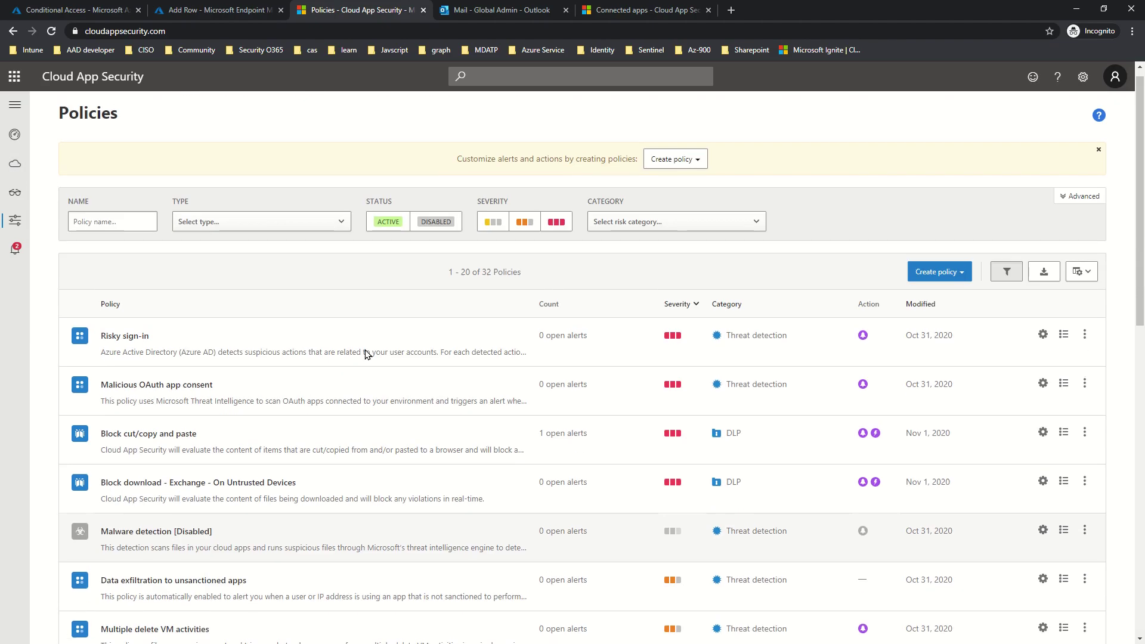
{"action": "left_click", "coordinate": [265, 234]}
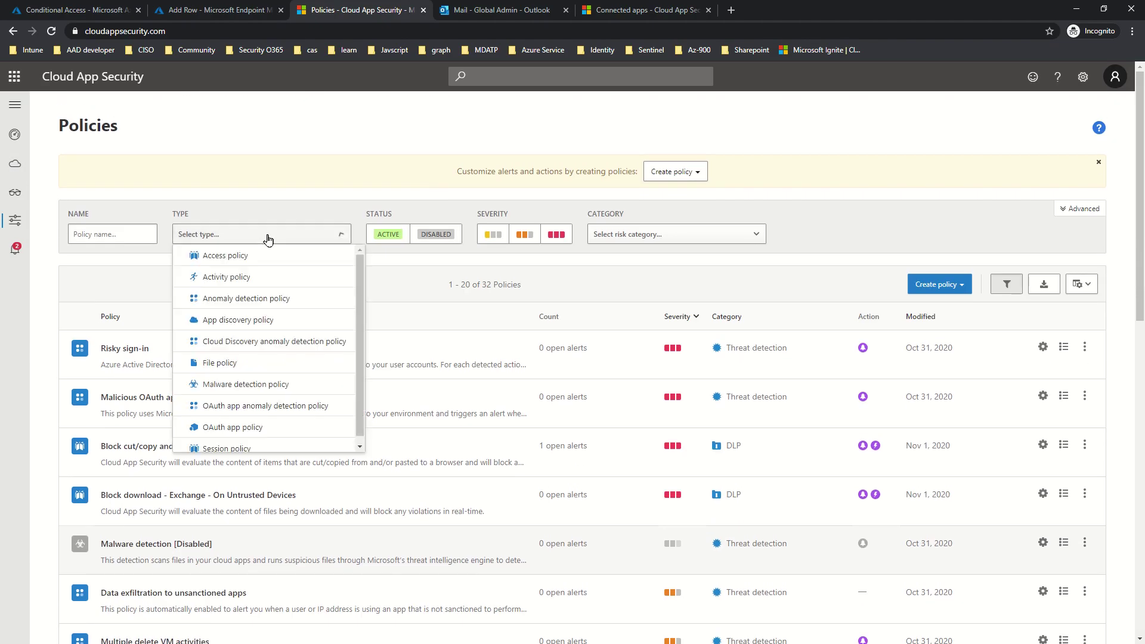
{"action": "left_click", "coordinate": [254, 451]}
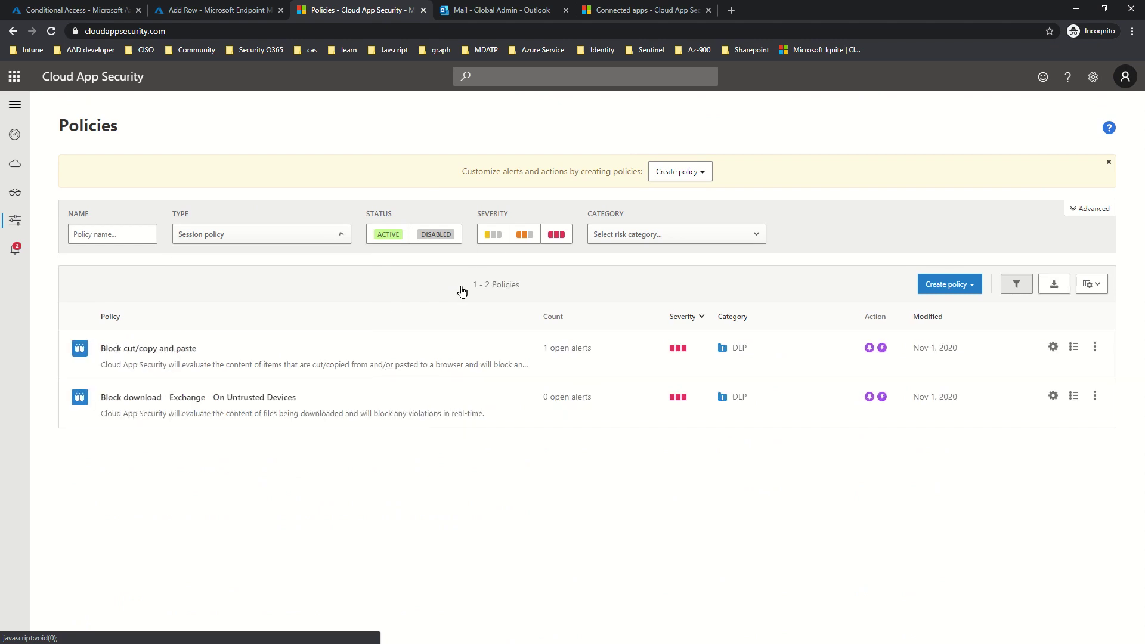
{"action": "left_click", "coordinate": [153, 401]}
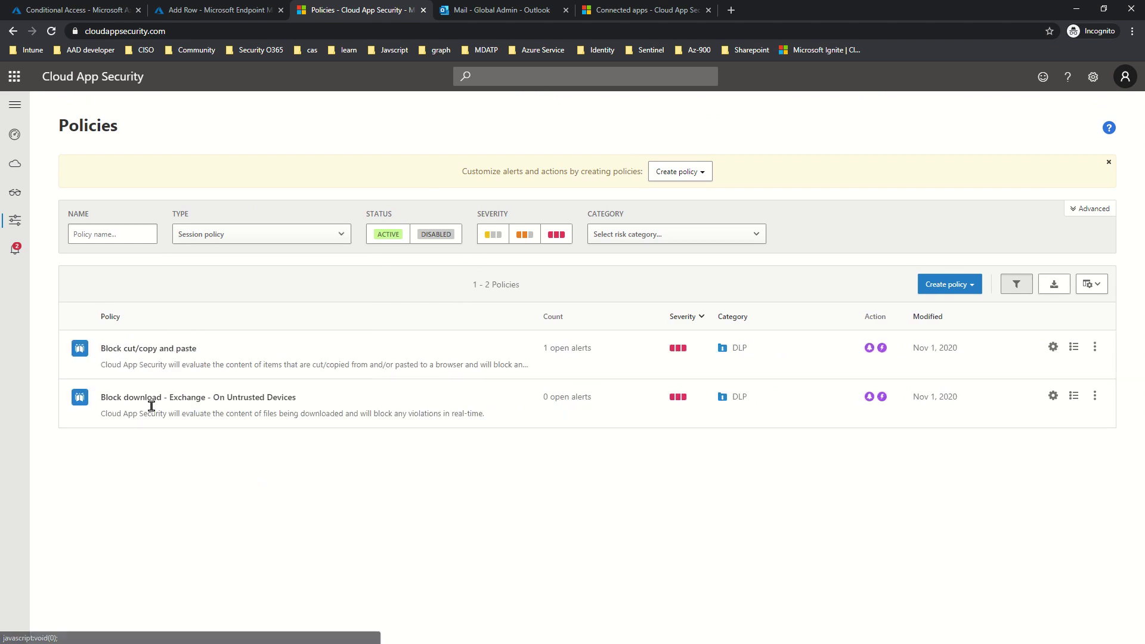
{"action": "left_click", "coordinate": [216, 243]}
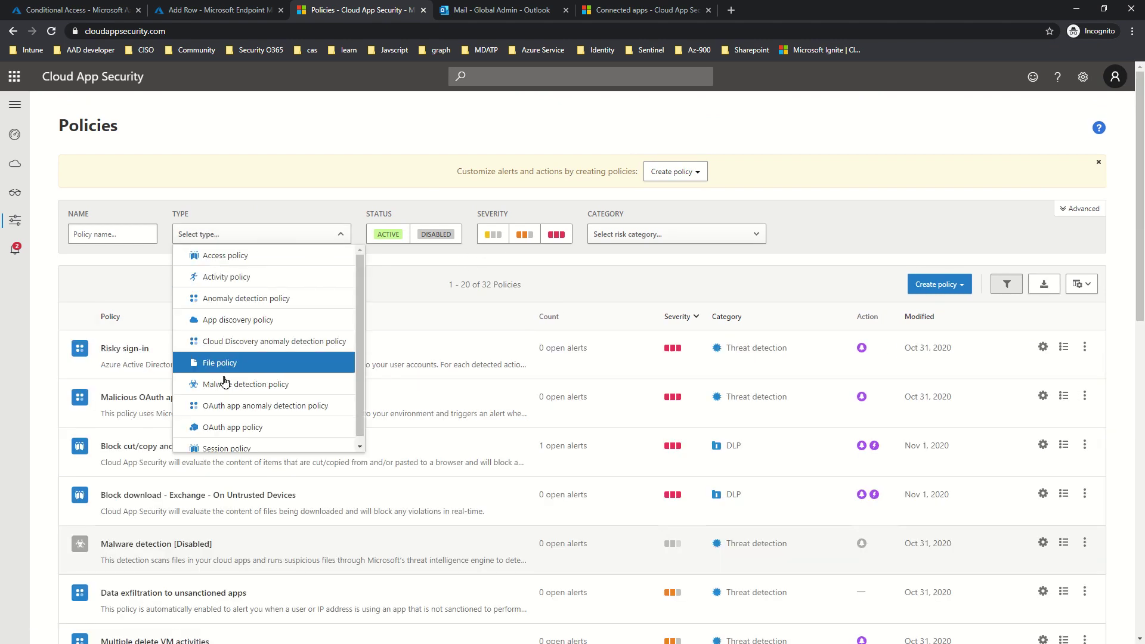
{"action": "left_click", "coordinate": [258, 443]}
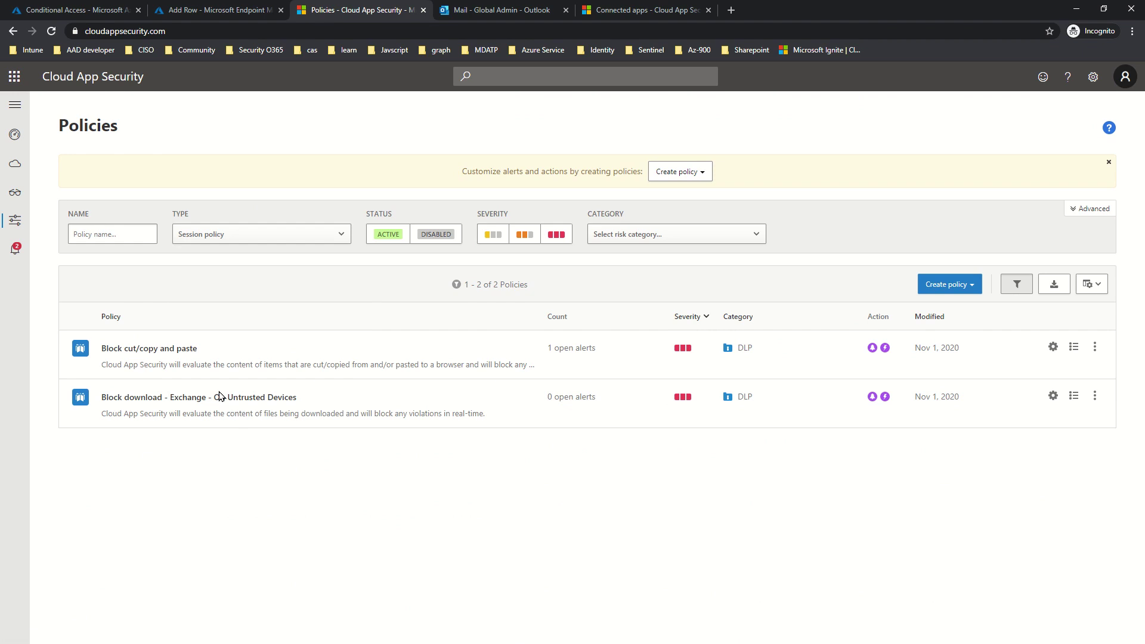
{"action": "left_click", "coordinate": [220, 396]}
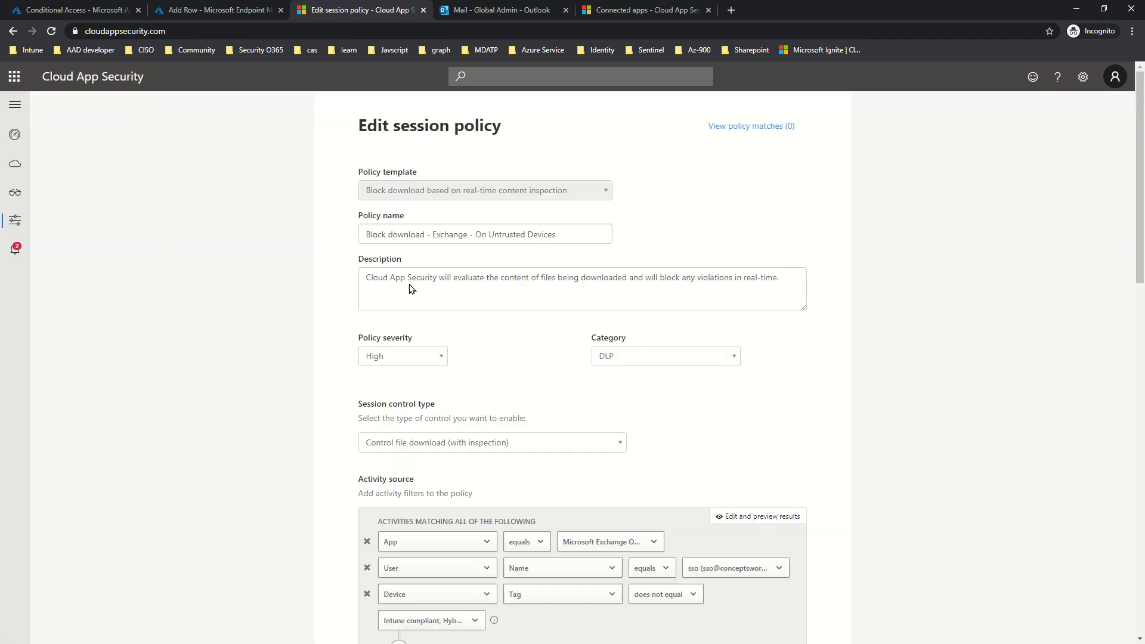
{"action": "scroll", "coordinate": [384, 294], "scroll_direction": "down", "scroll_amount": 4}
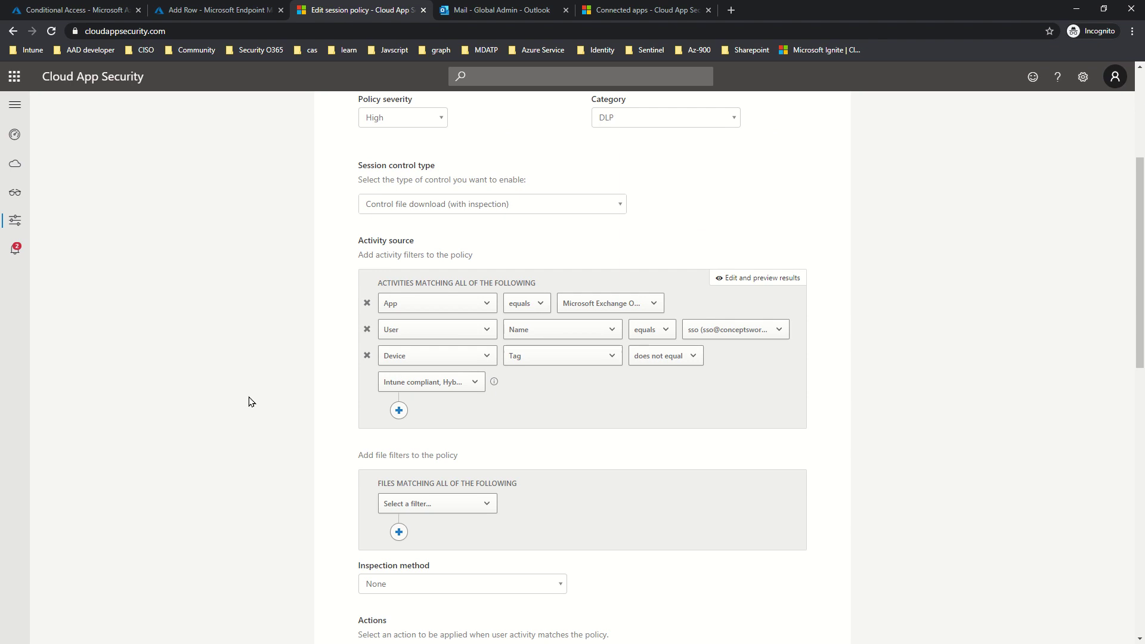
Step: Switch to the sso account's browser window and sign out of both Outlook and Office 365
{"action": "key", "text": "alt+Tab"}
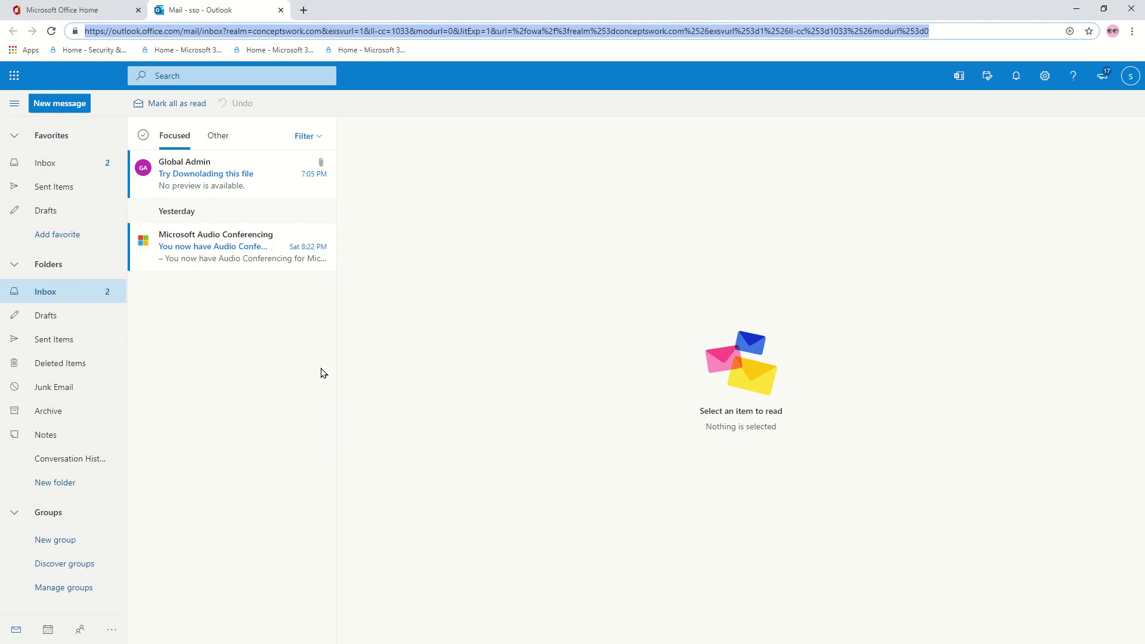
{"action": "left_click", "coordinate": [1130, 76]}
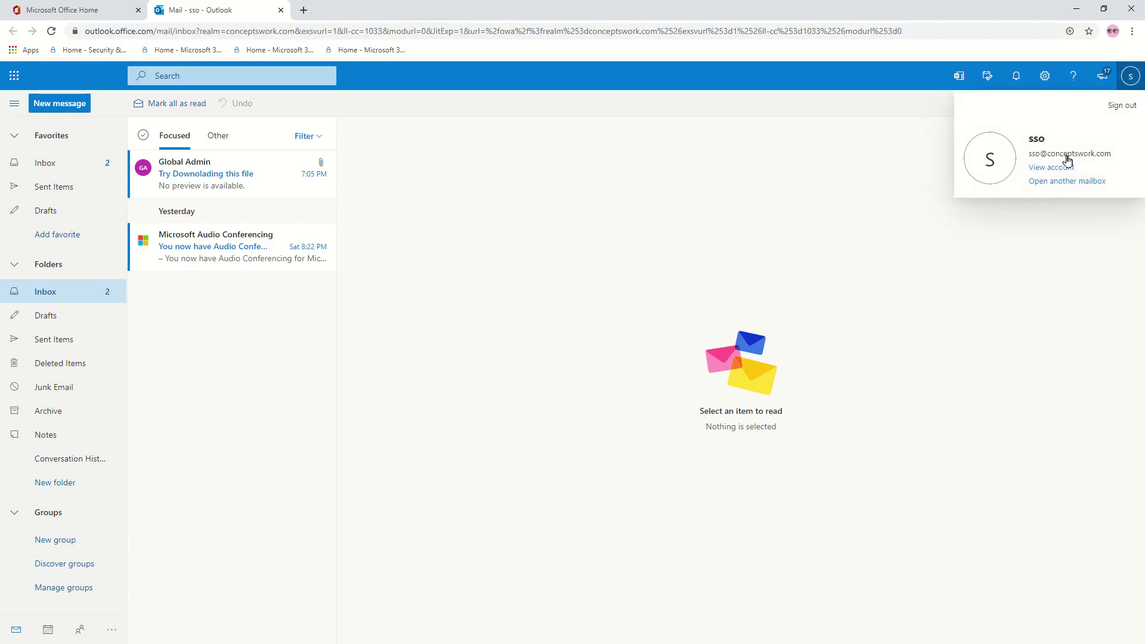
{"action": "left_click", "coordinate": [1123, 107]}
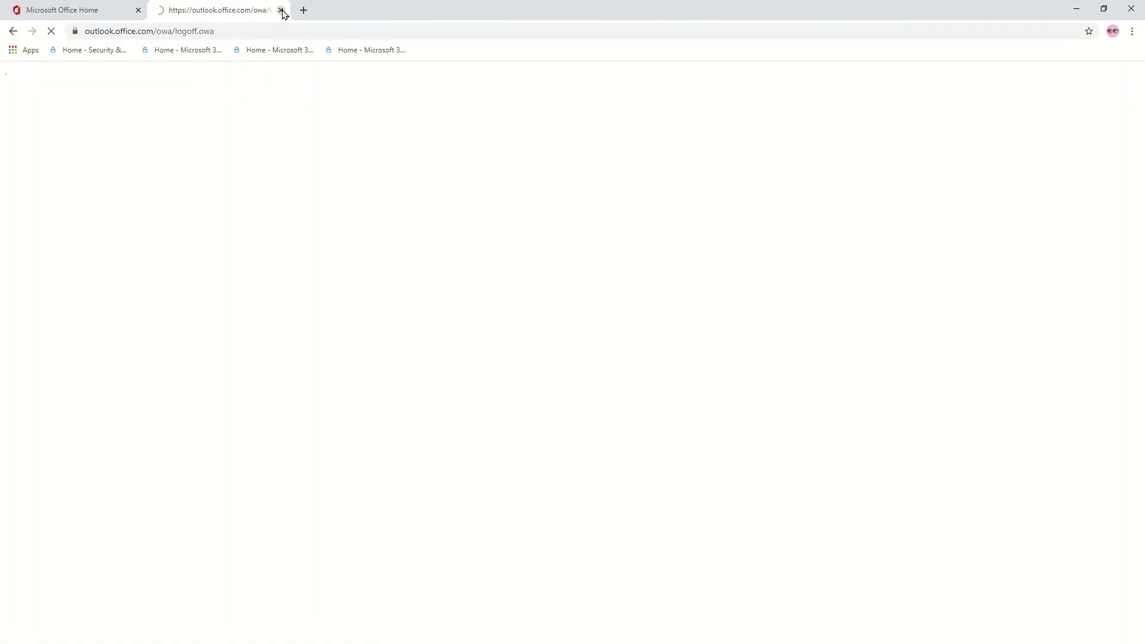
{"action": "left_click", "coordinate": [281, 11]}
{"action": "left_click", "coordinate": [1128, 79]}
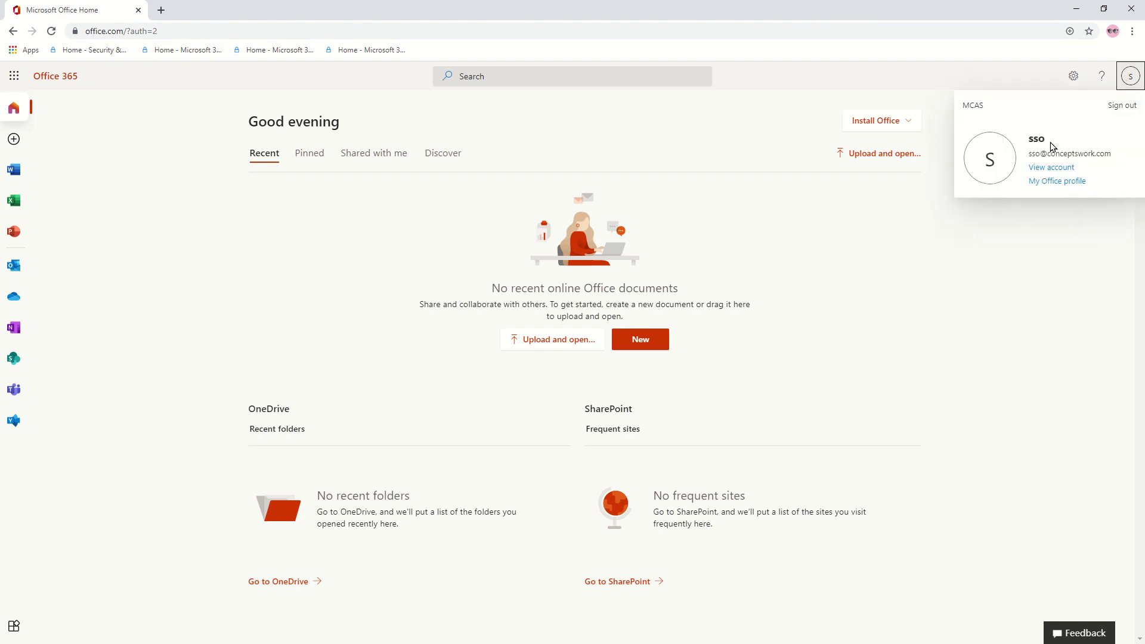
{"action": "left_click", "coordinate": [1101, 106]}
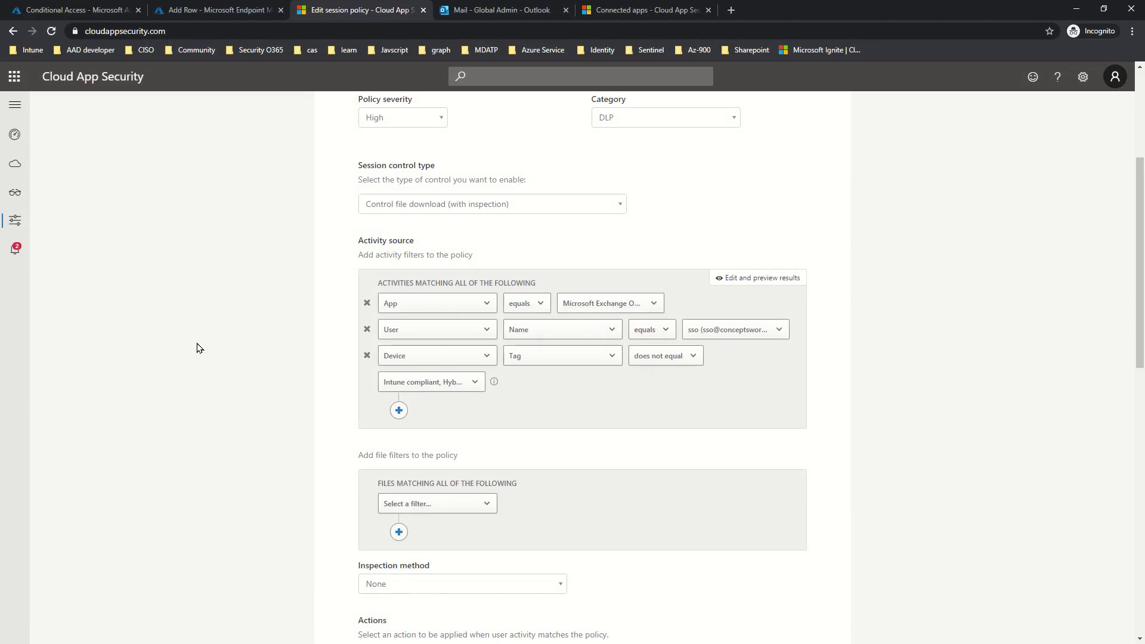
Step: Open portal.office.com in a new browser window and check which account is signed in
{"action": "mouse_move", "coordinate": [15, 221]}
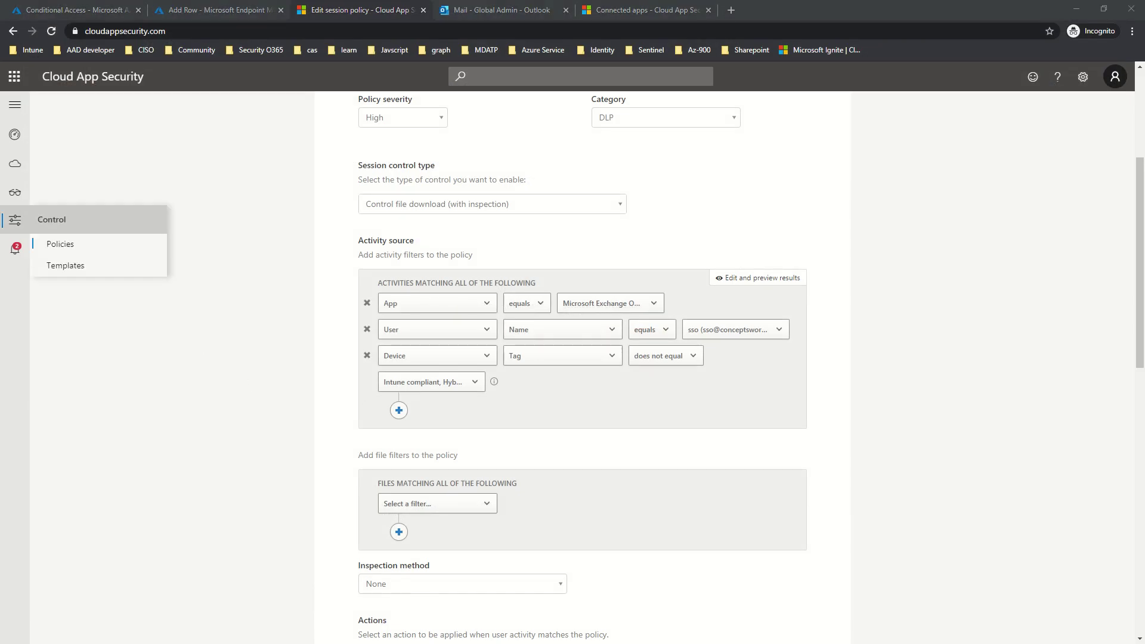
{"action": "mouse_move", "coordinate": [14, 163]}
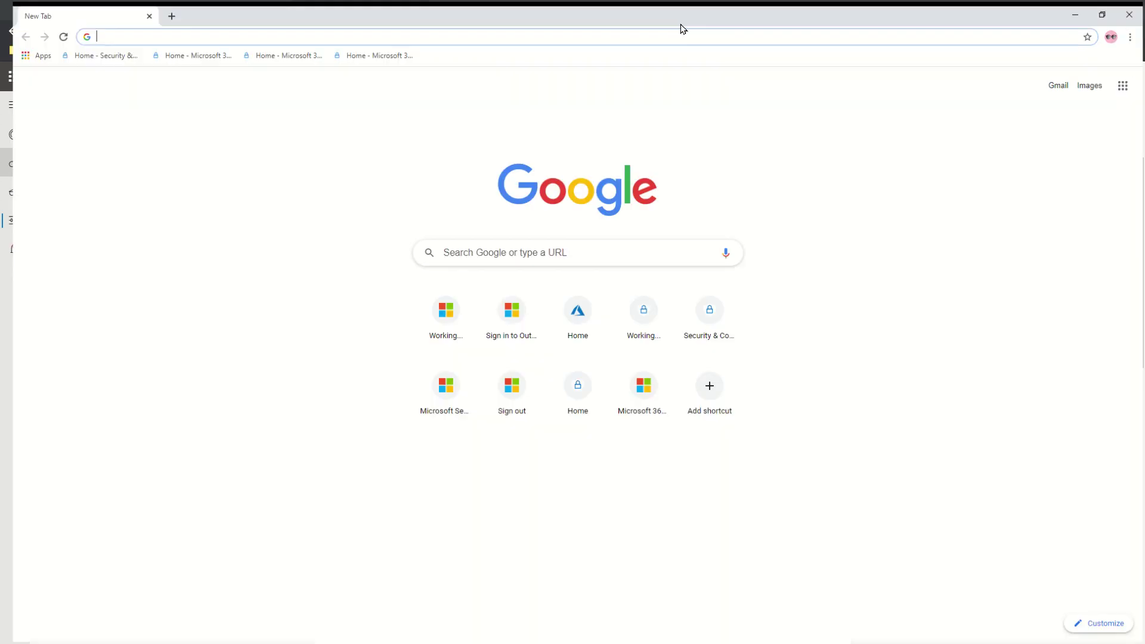
{"action": "type", "text": "por"}
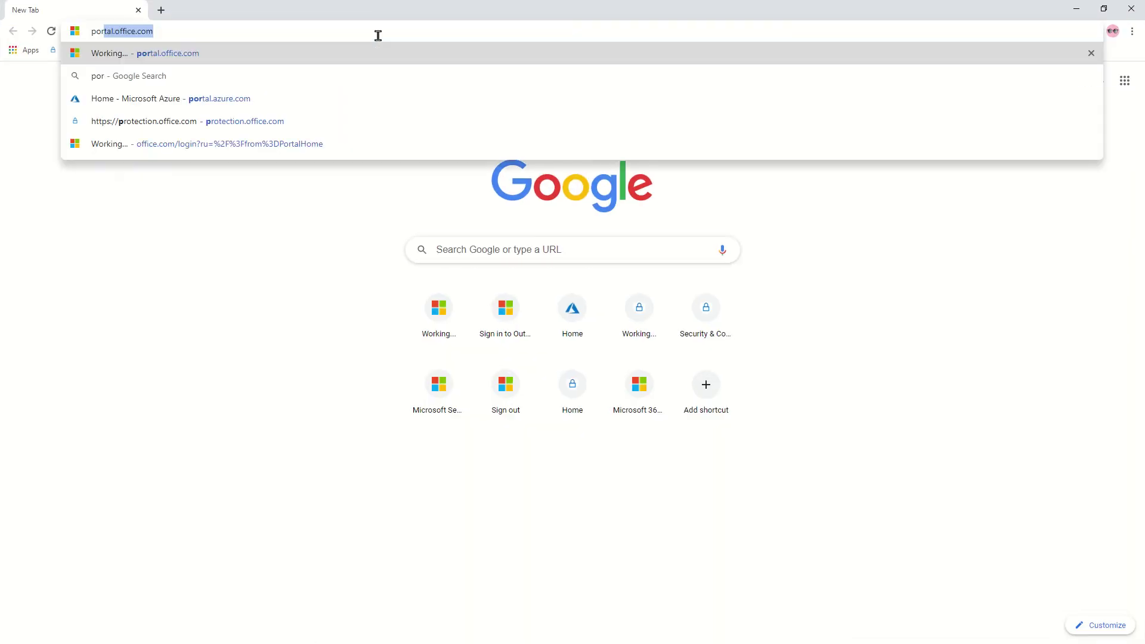
{"action": "type", "text": "tal.office.c"}
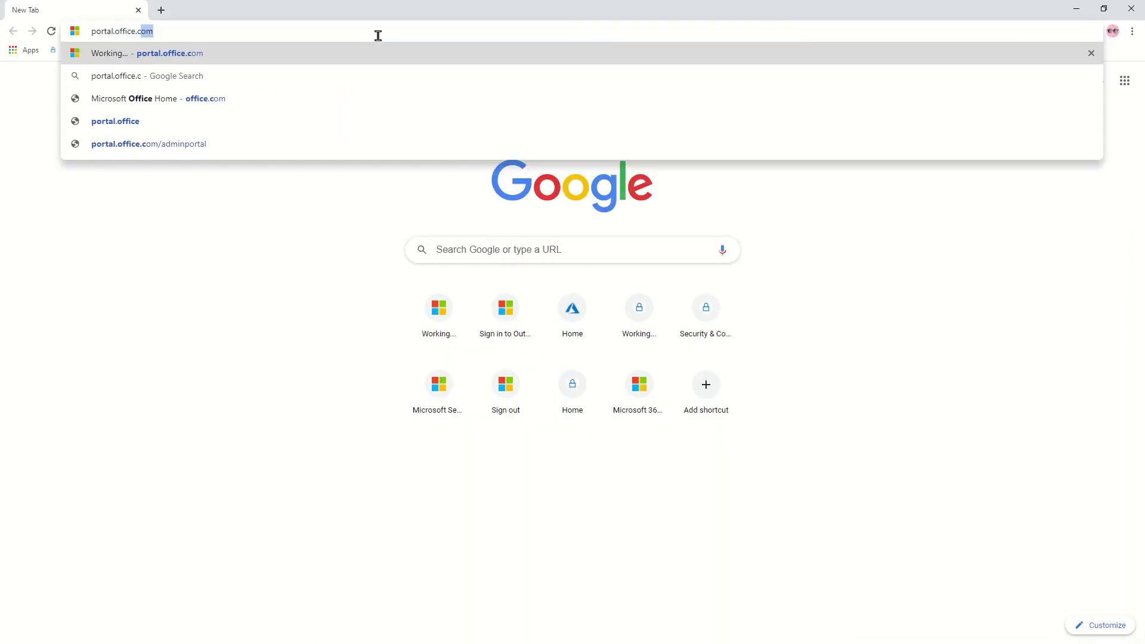
{"action": "key", "text": "Return"}
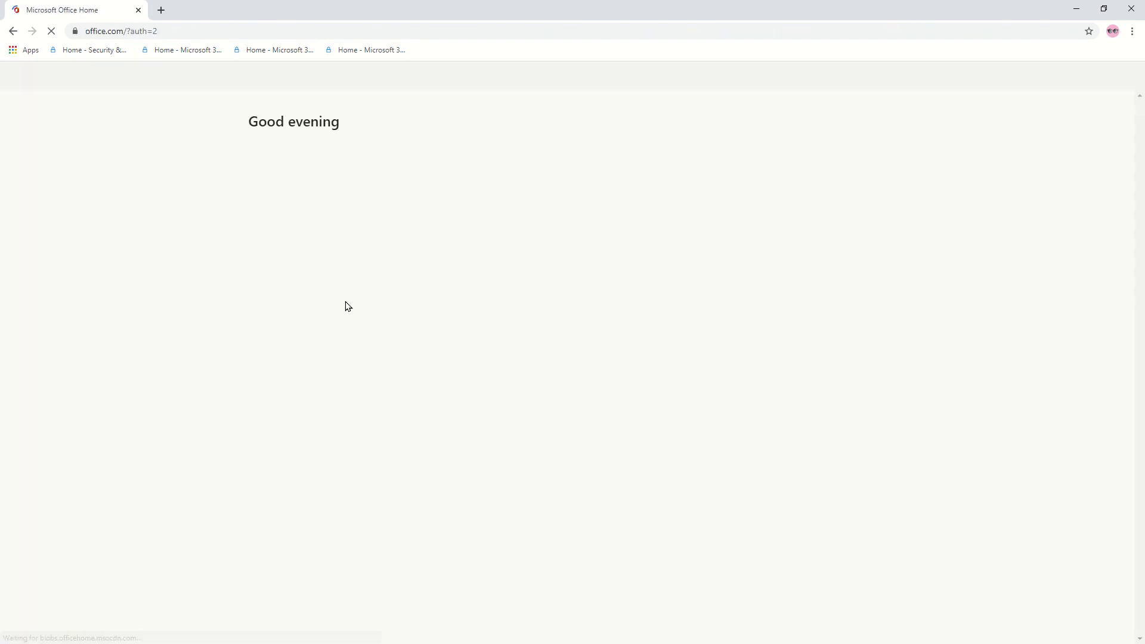
{"action": "left_click", "coordinate": [1131, 76]}
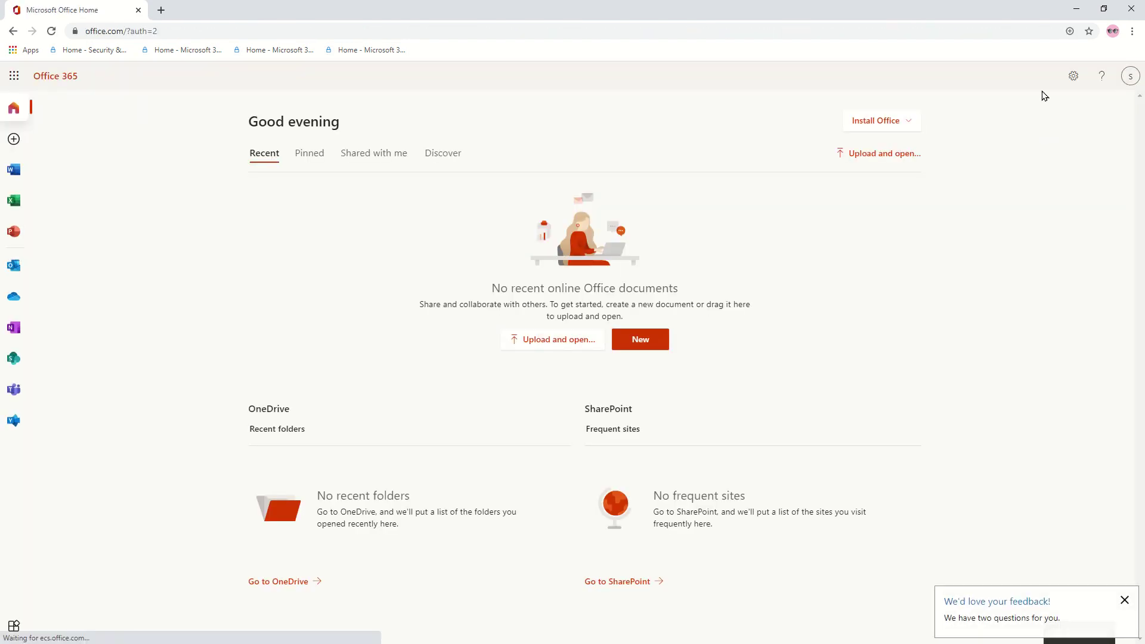
{"action": "left_click", "coordinate": [905, 329]}
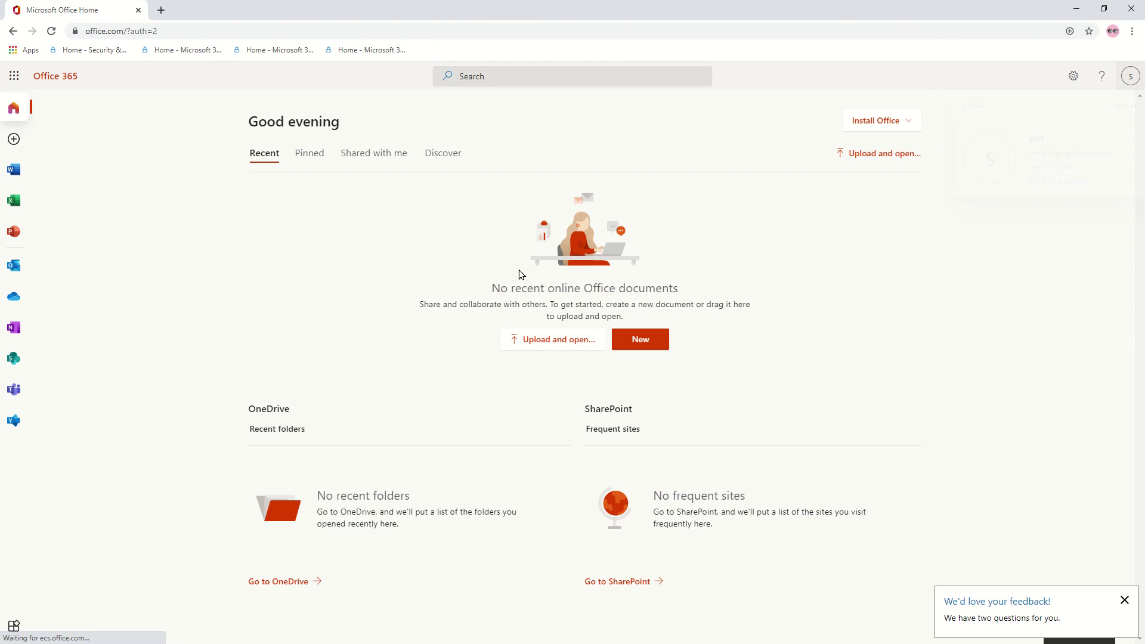
Step: Open the Outlook inbox, check its web address, and open the message "Try Downolading this file"
{"action": "left_click", "coordinate": [14, 265]}
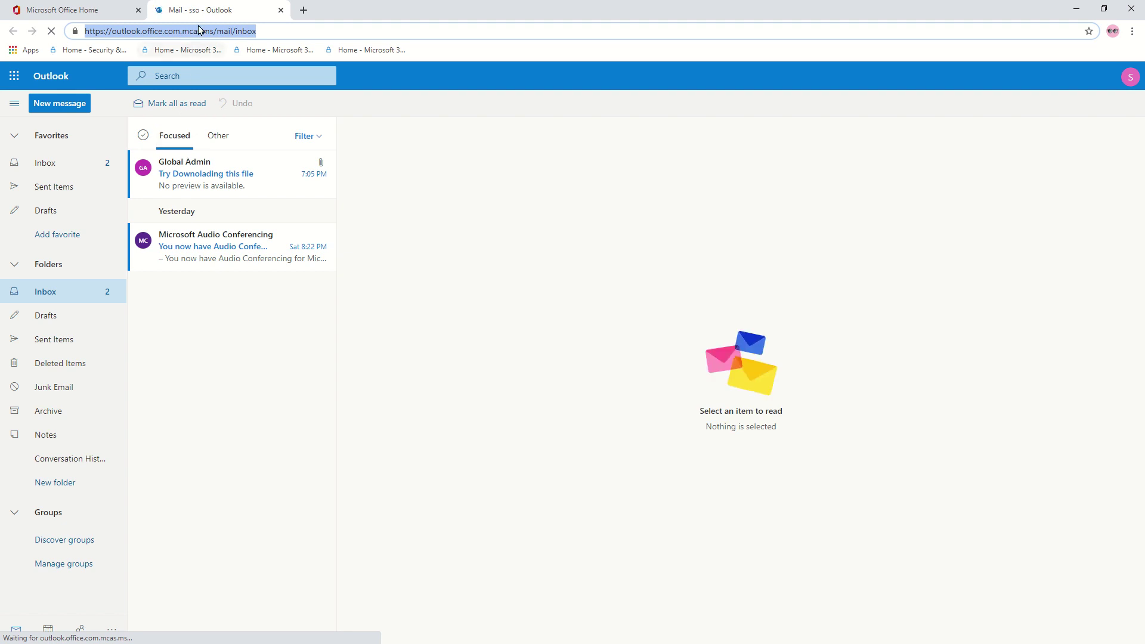
{"action": "left_click", "coordinate": [252, 413]}
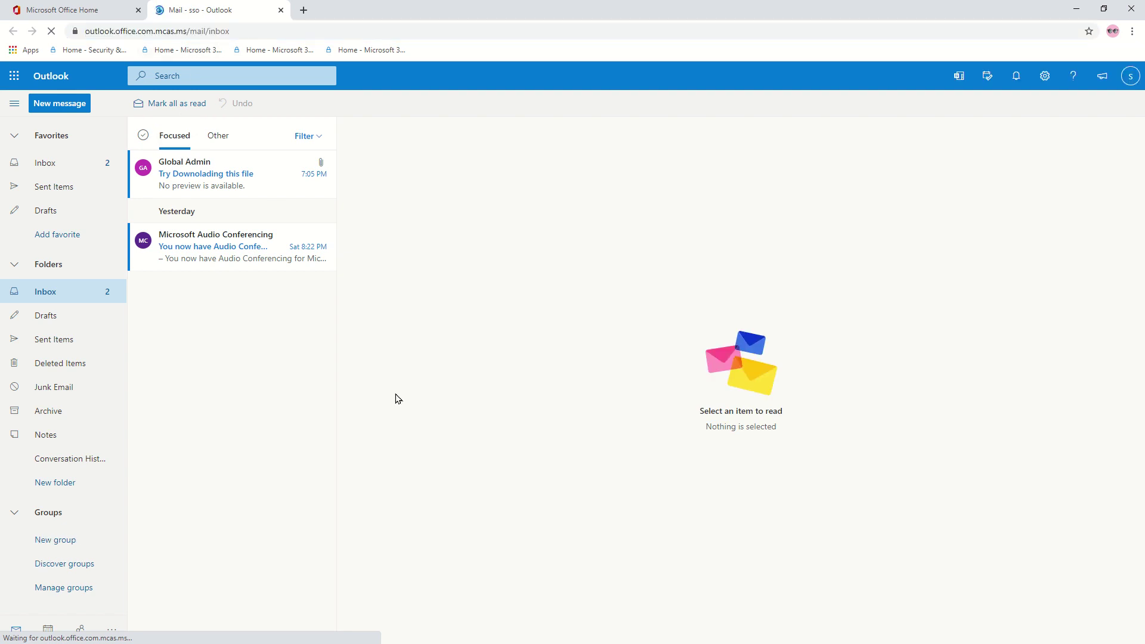
{"action": "left_click", "coordinate": [235, 184]}
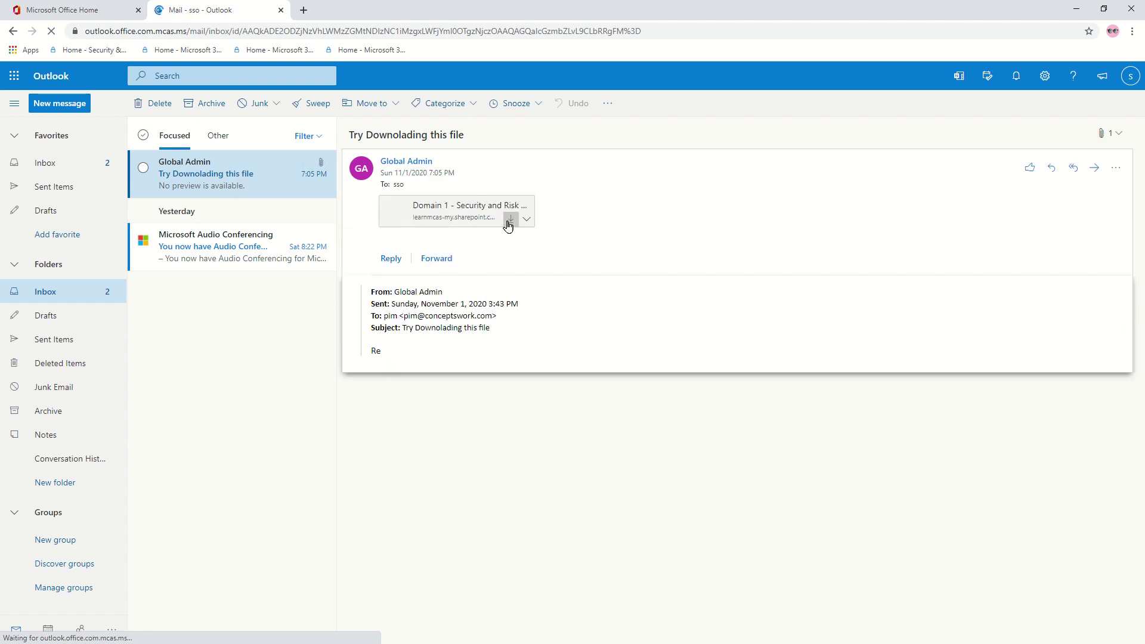
Step: Try to download the message's attachment "Domain 1 - Security and Risk Management.docx"
{"action": "left_click", "coordinate": [510, 225]}
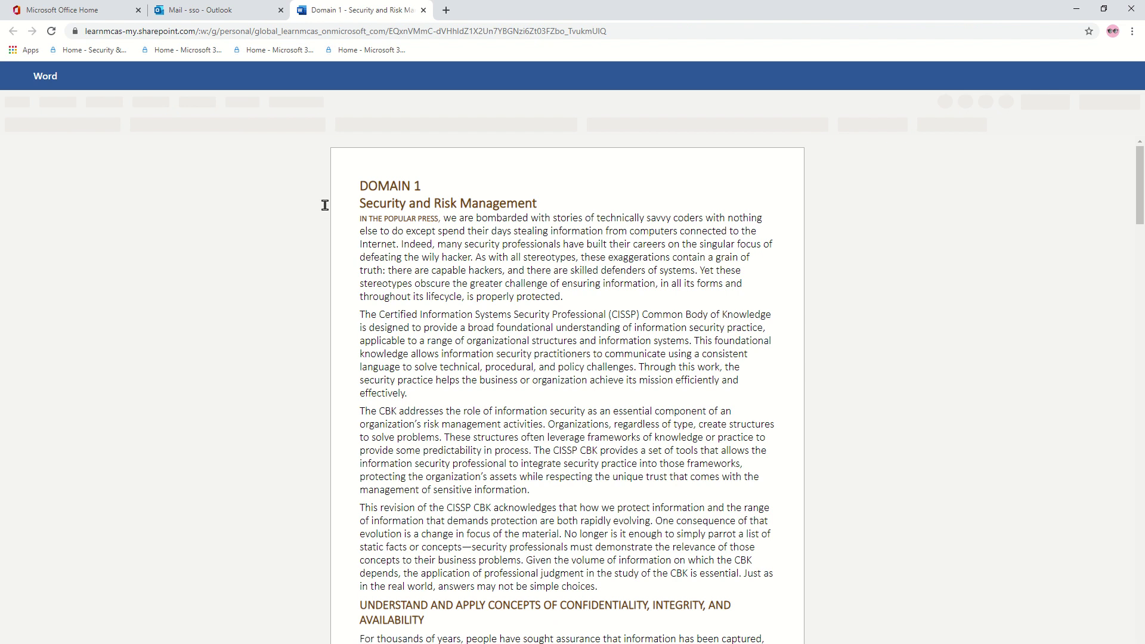
{"action": "left_click", "coordinate": [195, 11]}
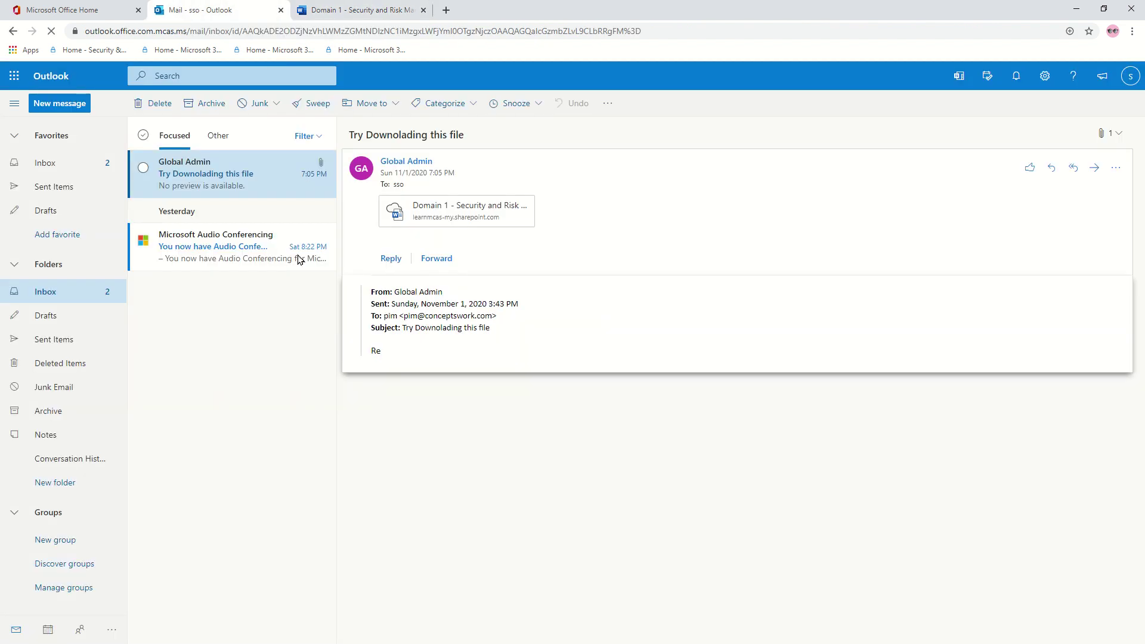
{"action": "left_click", "coordinate": [511, 220]}
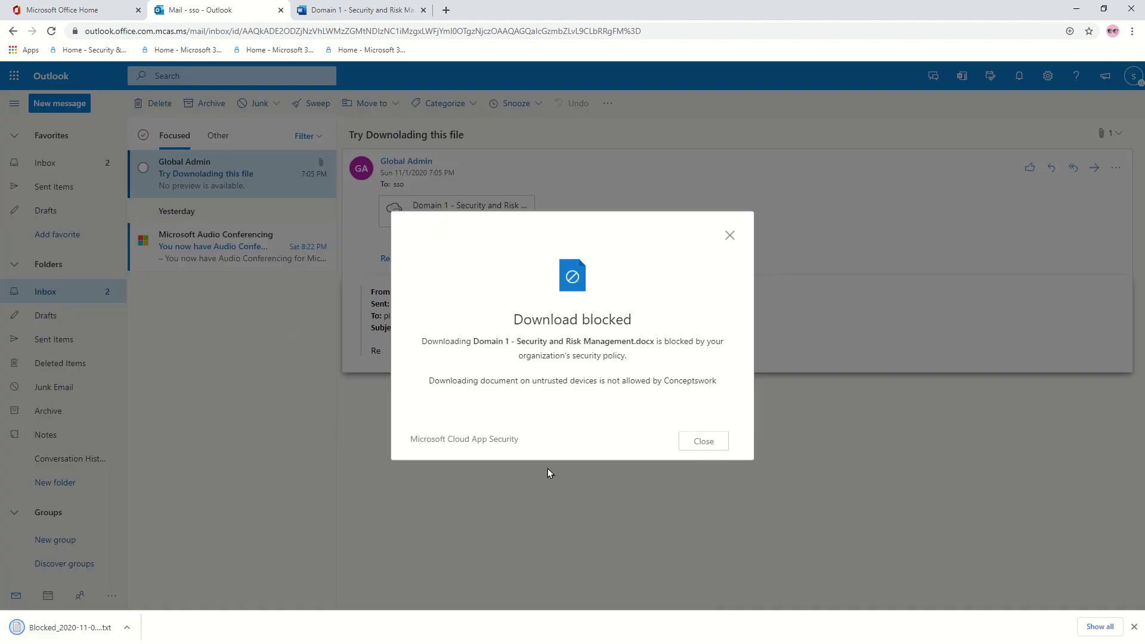
Step: Open the downloaded "Blocked_2020-11-01" text file, read the reason given for the block, and close it
{"action": "key", "text": "ctrl+Tab"}
{"action": "key", "text": "ctrl+shift+Tab"}
{"action": "triple_click", "coordinate": [507, 322]}
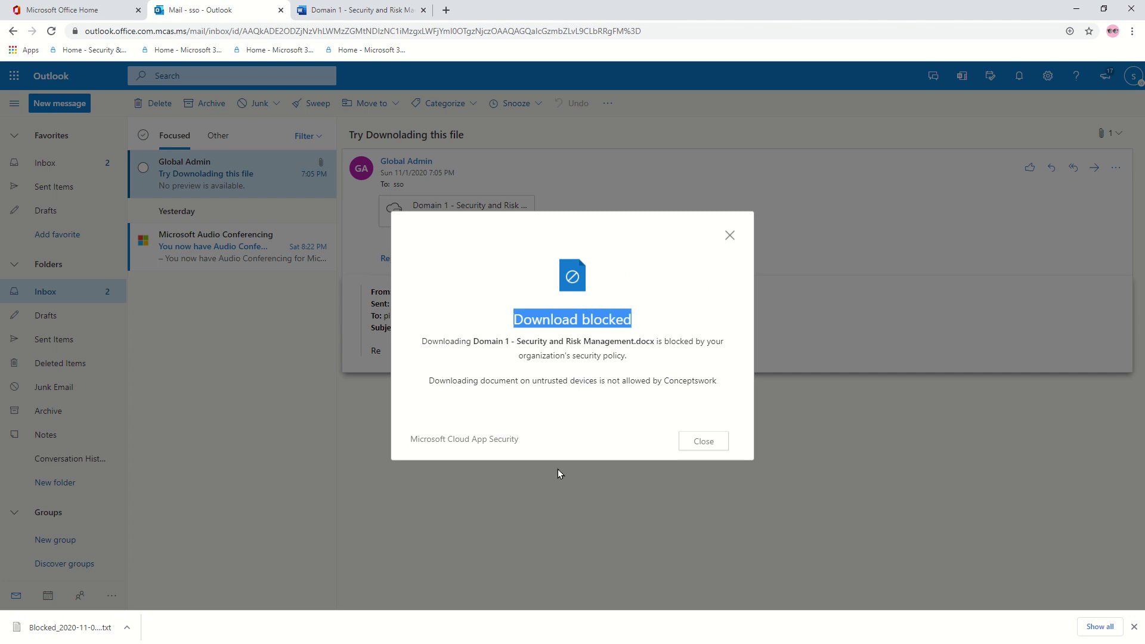
{"action": "left_click", "coordinate": [58, 640]}
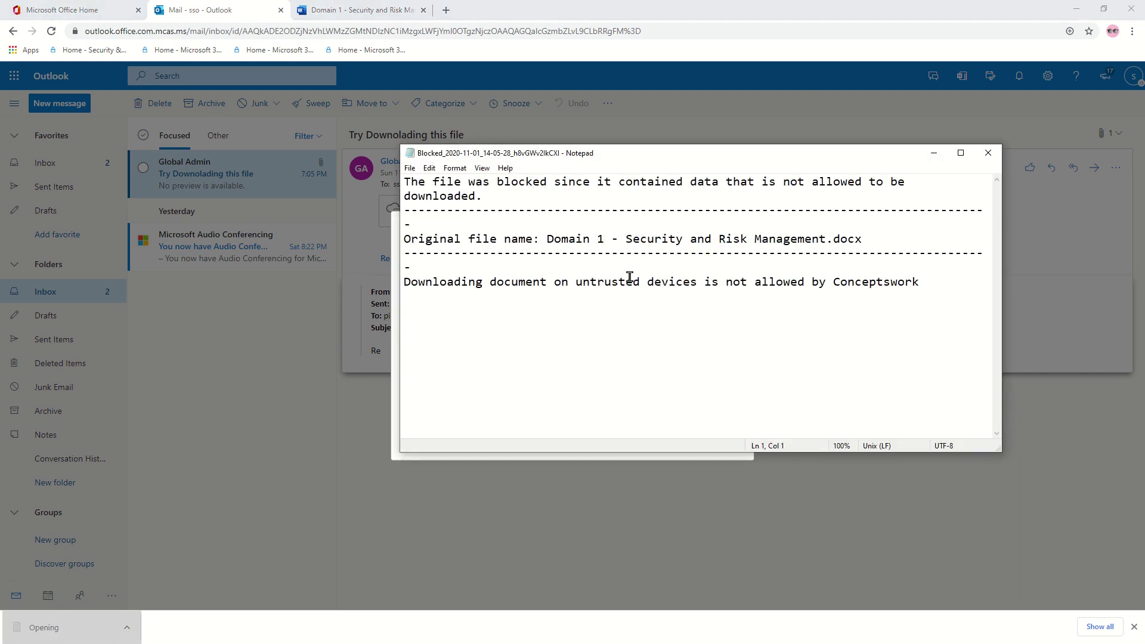
{"action": "left_click_drag", "start_coordinate": [929, 319], "coordinate": [231, 119]}
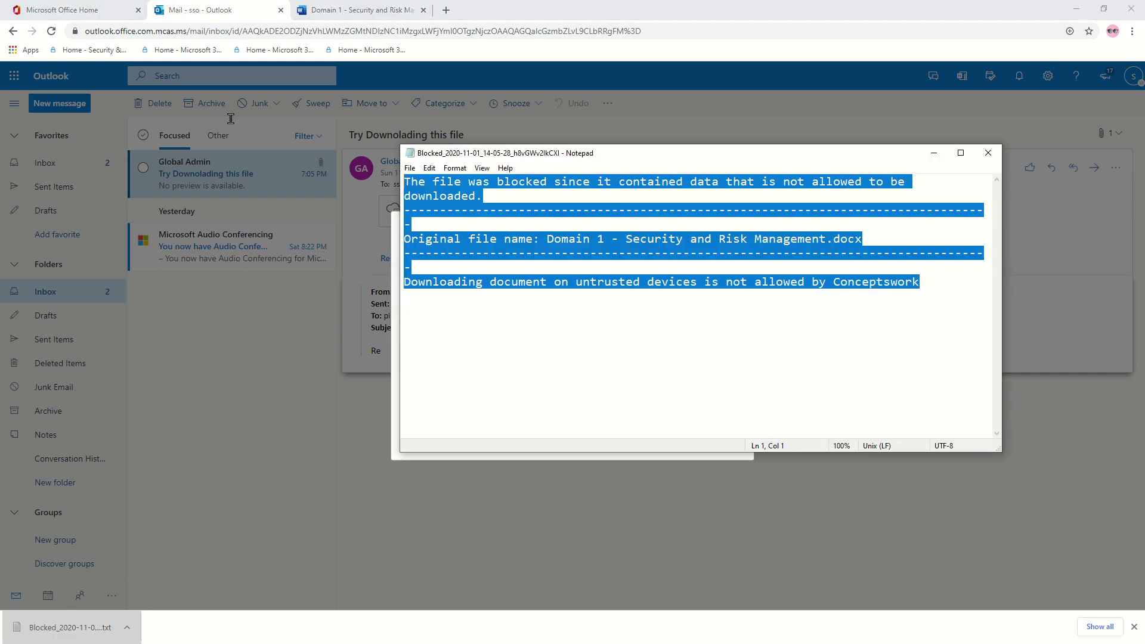
{"action": "left_click", "coordinate": [500, 347]}
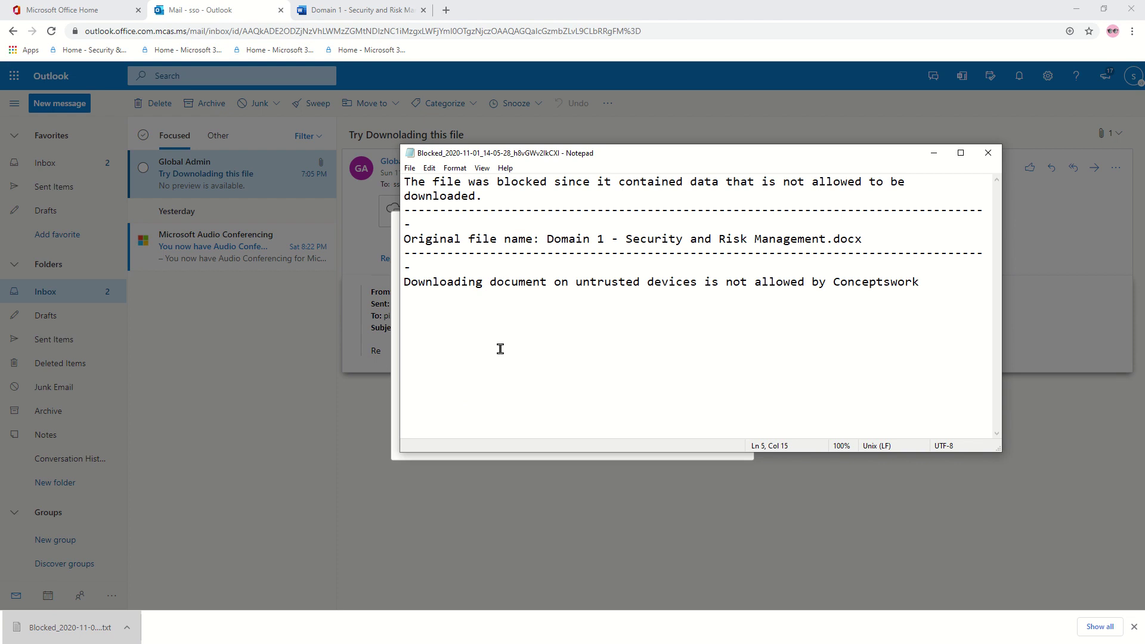
{"action": "left_click", "coordinate": [988, 153]}
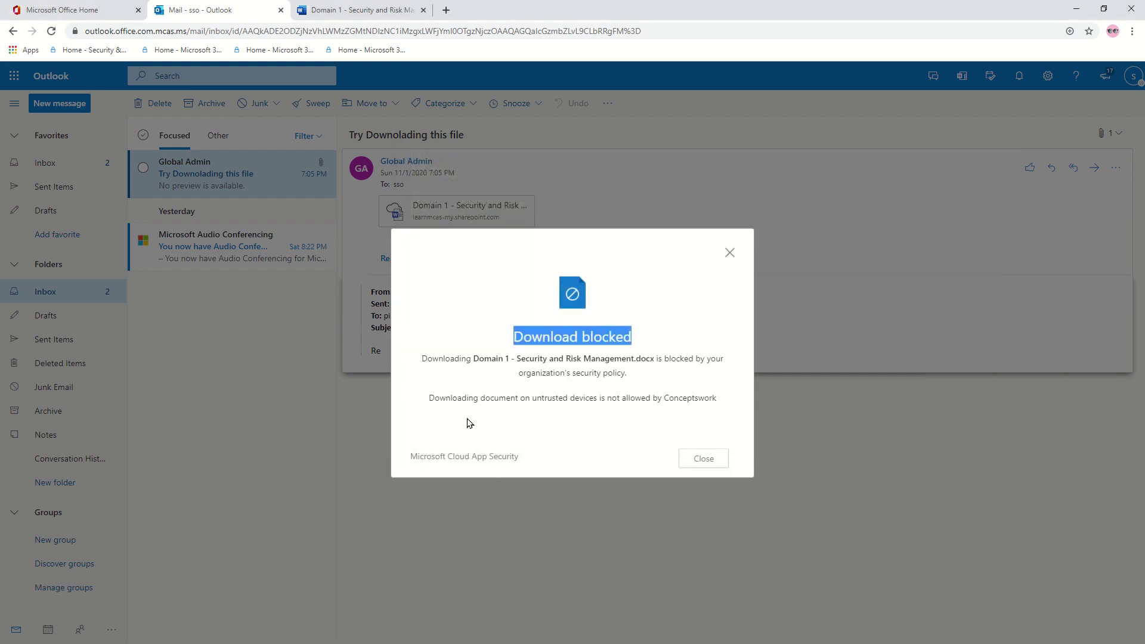
Step: Read the blocked file's name and the organization's custom message in the "Download blocked" notice
{"action": "left_click", "coordinate": [640, 444]}
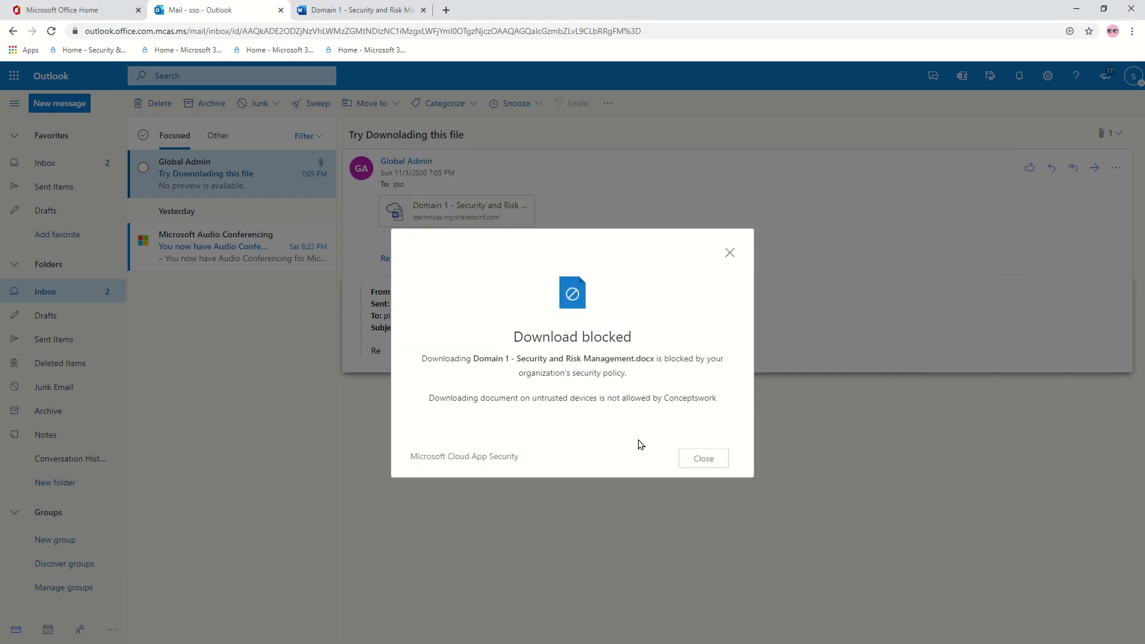
{"action": "left_click_drag", "start_coordinate": [459, 356], "coordinate": [533, 373]}
{"action": "left_click", "coordinate": [577, 438]}
{"action": "left_click_drag", "start_coordinate": [438, 399], "coordinate": [713, 400]}
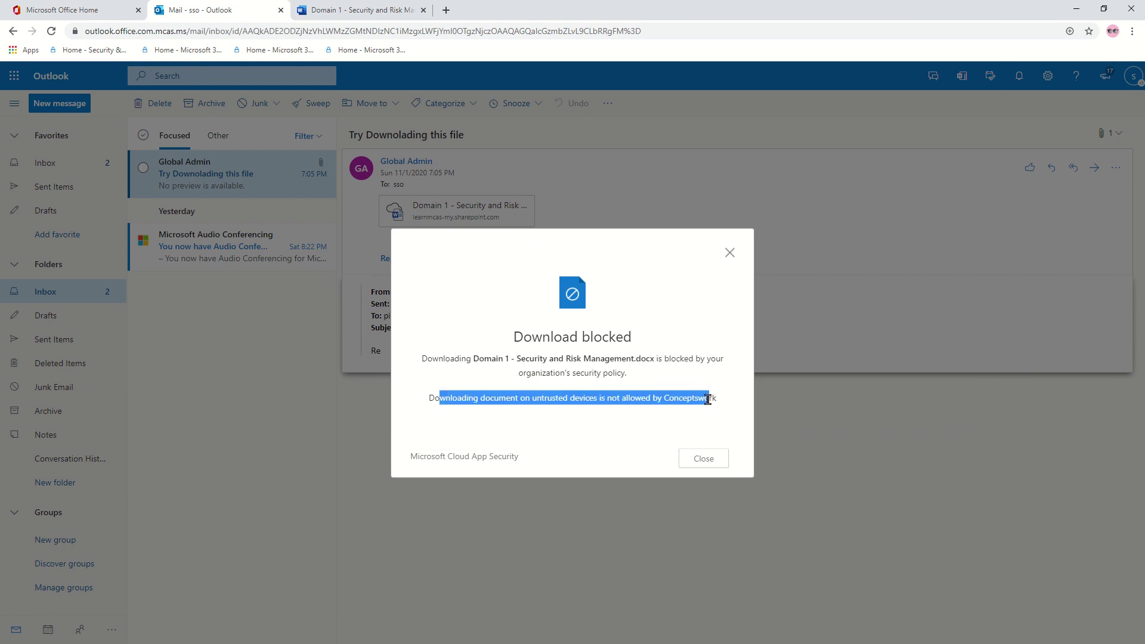
{"action": "left_click", "coordinate": [482, 414]}
{"action": "left_click_drag", "start_coordinate": [457, 399], "coordinate": [709, 398]}
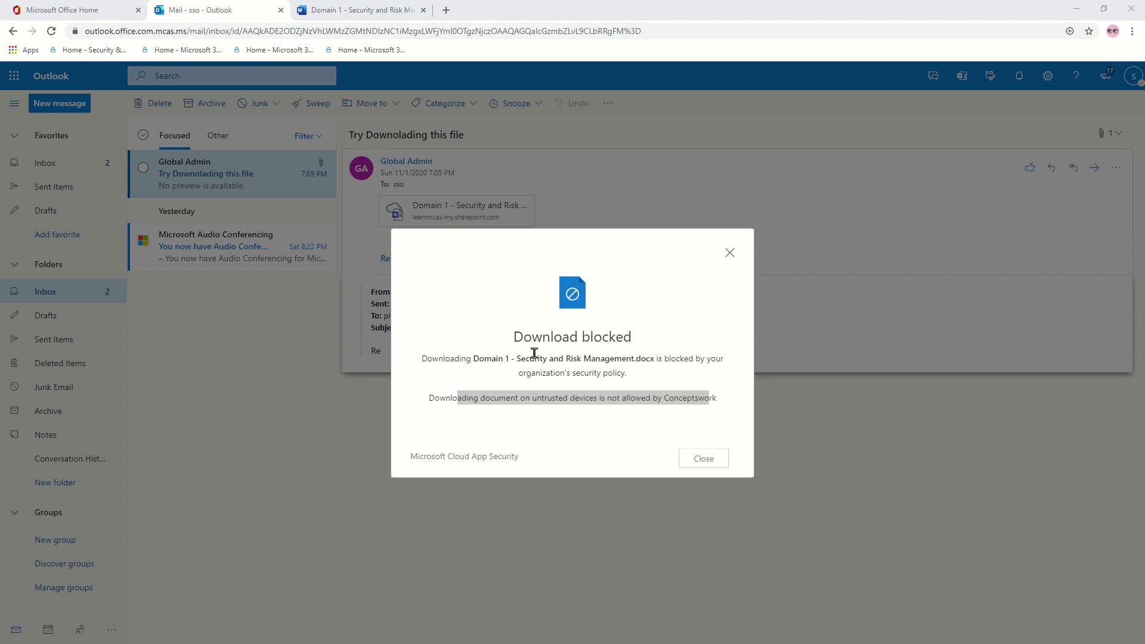
Step: Switch to the admin browser window and review the Conditional Access policy list and the Exchange session policy
{"action": "key", "text": "alt+Tab"}
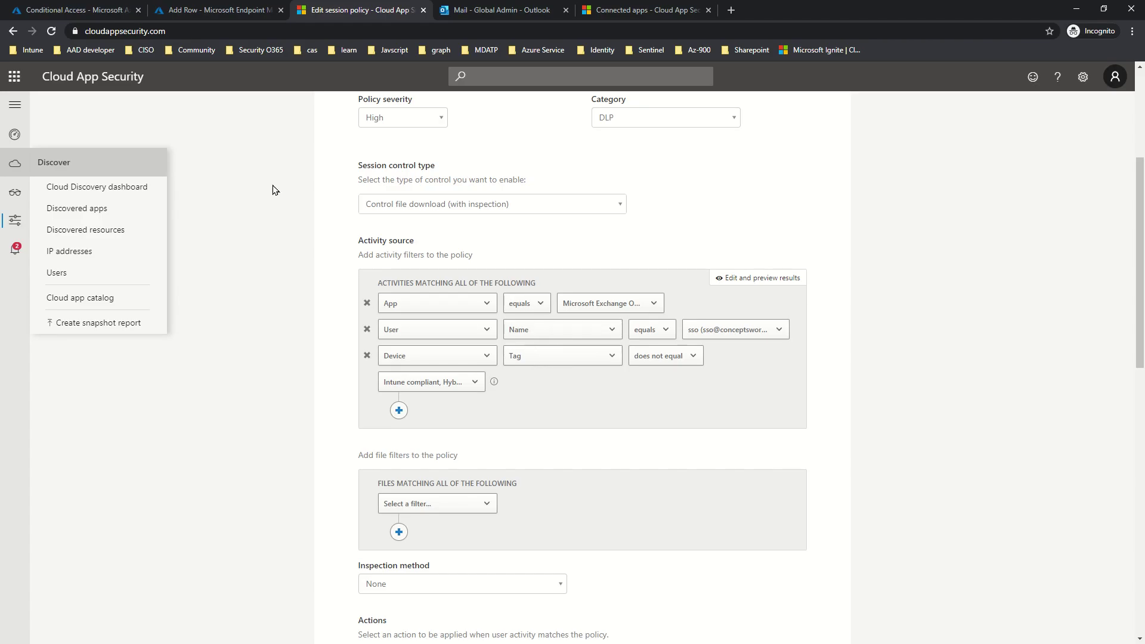
{"action": "left_click", "coordinate": [75, 7]}
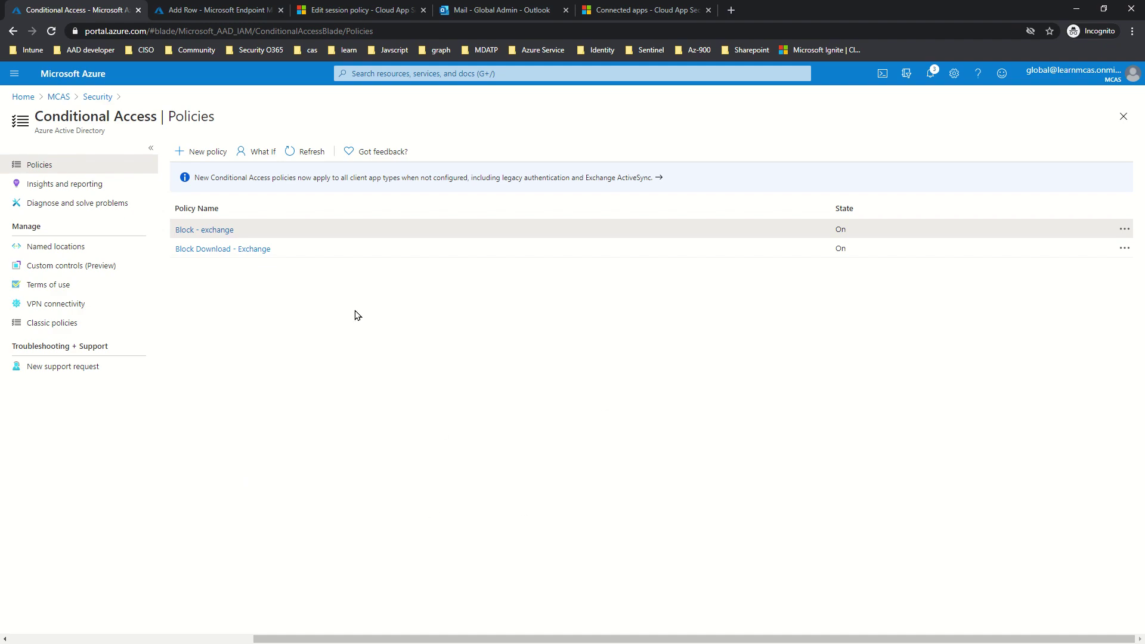
{"action": "left_click", "coordinate": [365, 10]}
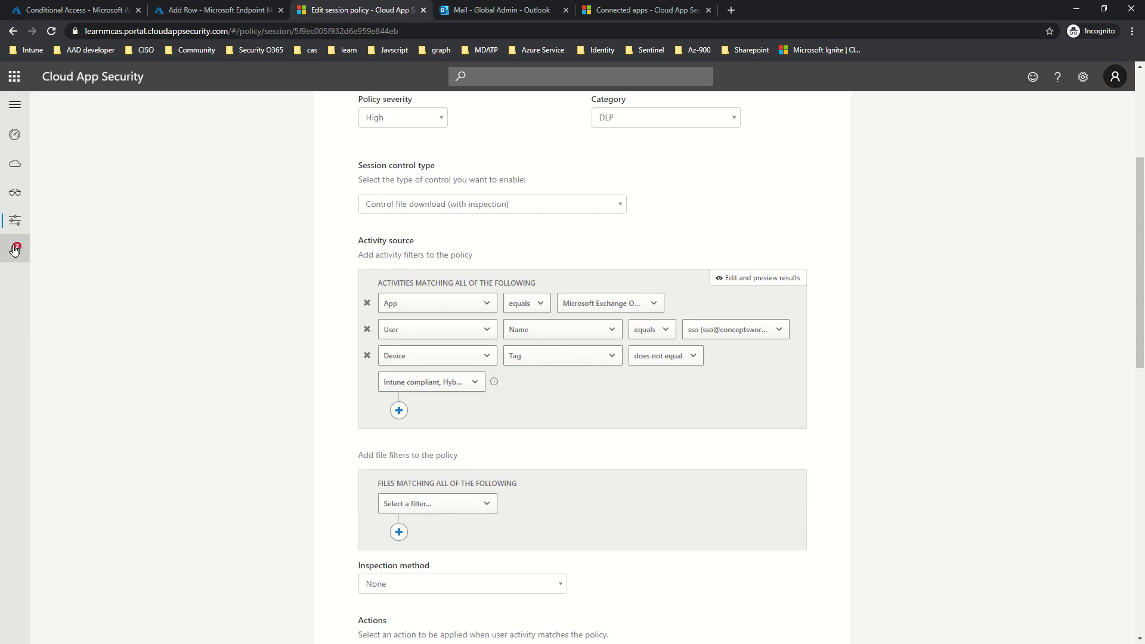
Step: Open Connected apps in Cloud App Security and list the apps for which a connector can be added
{"action": "mouse_move", "coordinate": [55, 230]}
{"action": "mouse_move", "coordinate": [15, 192]}
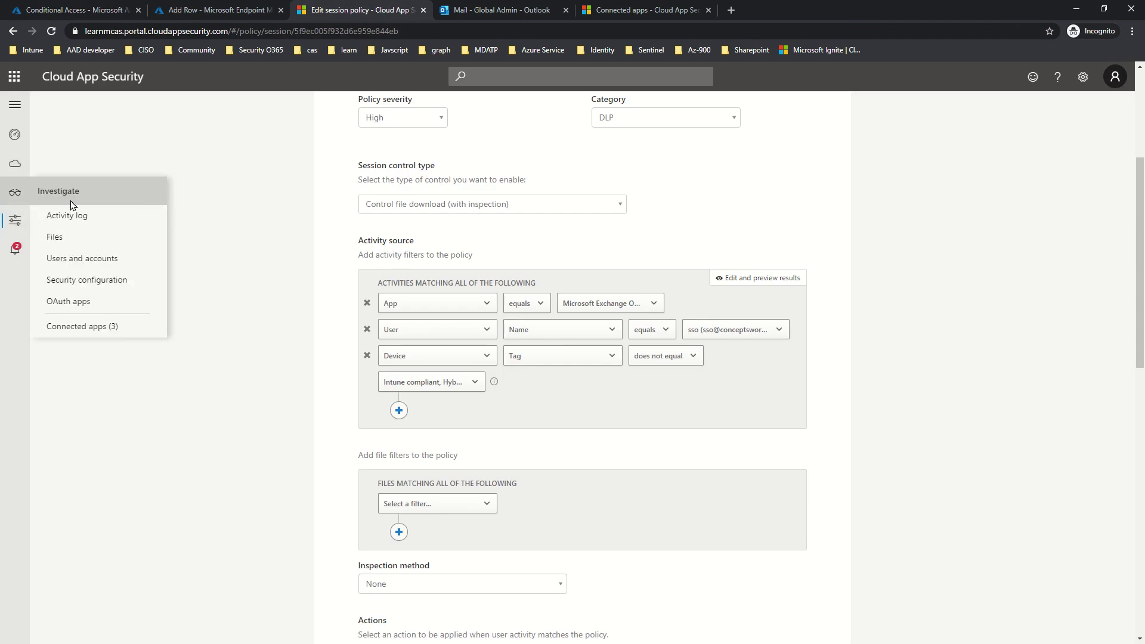
{"action": "left_click", "coordinate": [119, 330]}
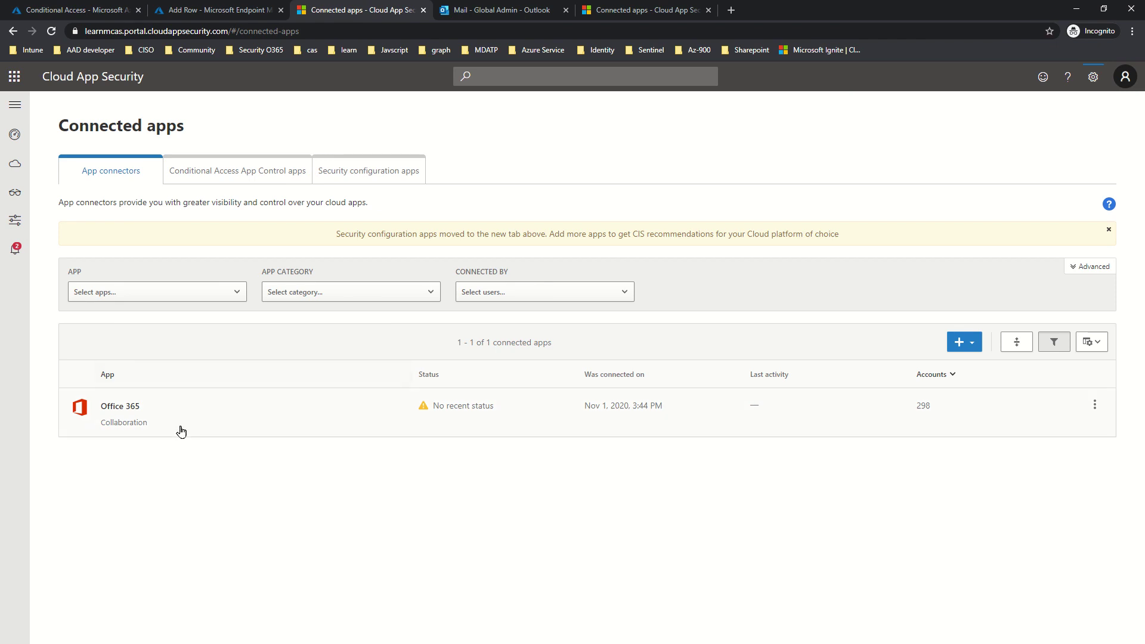
{"action": "left_click", "coordinate": [961, 342]}
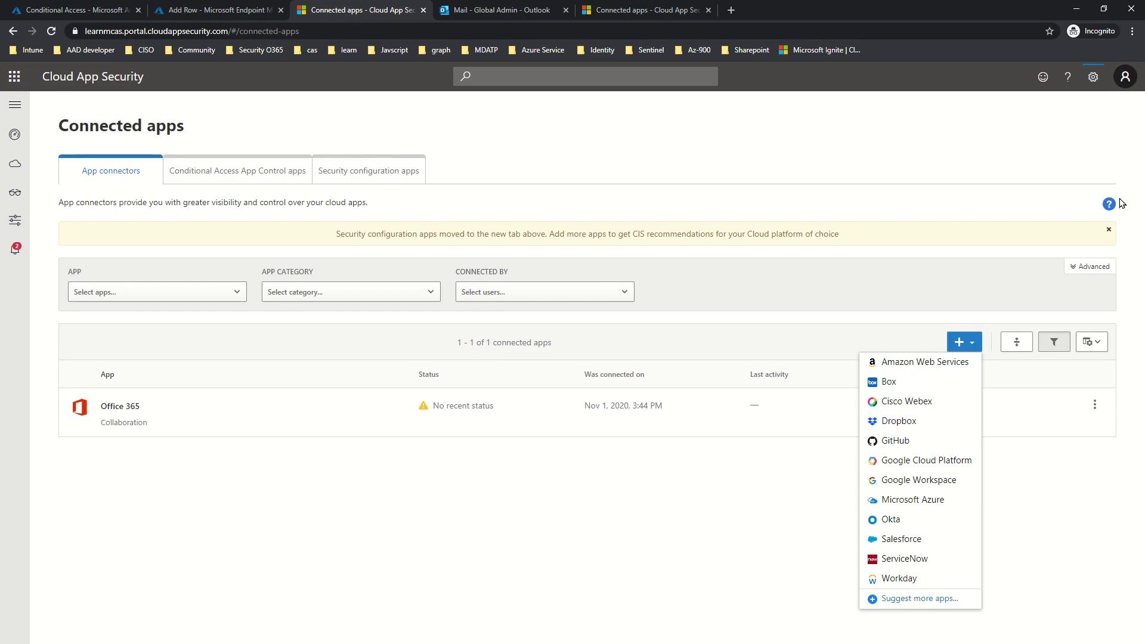
Step: Open the User groups settings and start a user group import, listing the apps available as its source
{"action": "left_click", "coordinate": [1088, 86]}
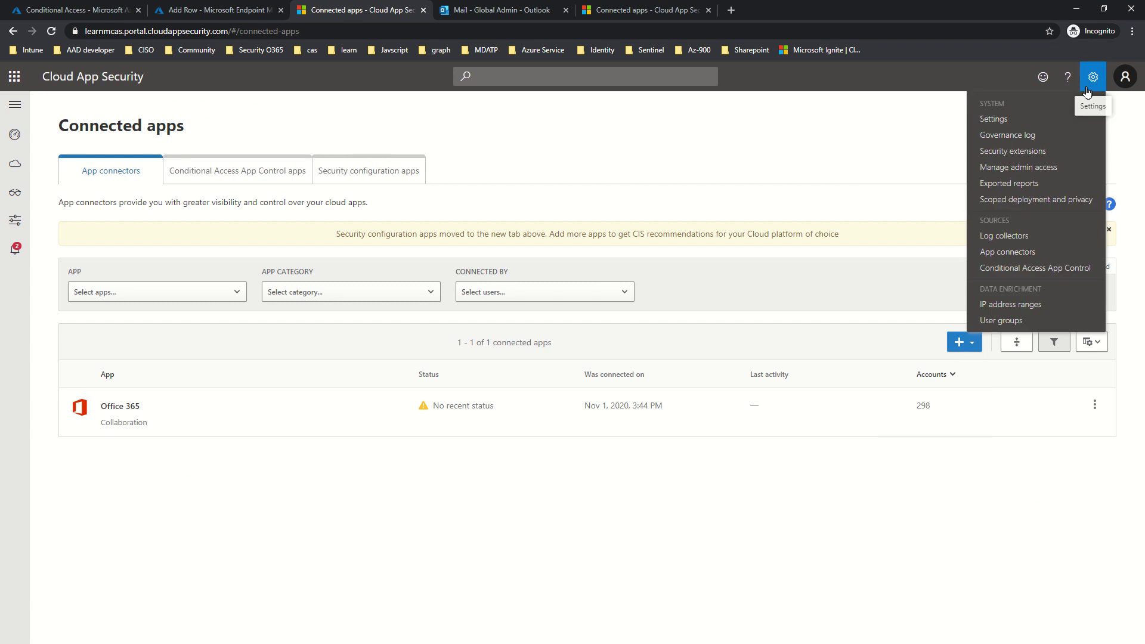
{"action": "left_click", "coordinate": [1017, 323]}
{"action": "left_click", "coordinate": [1033, 238]}
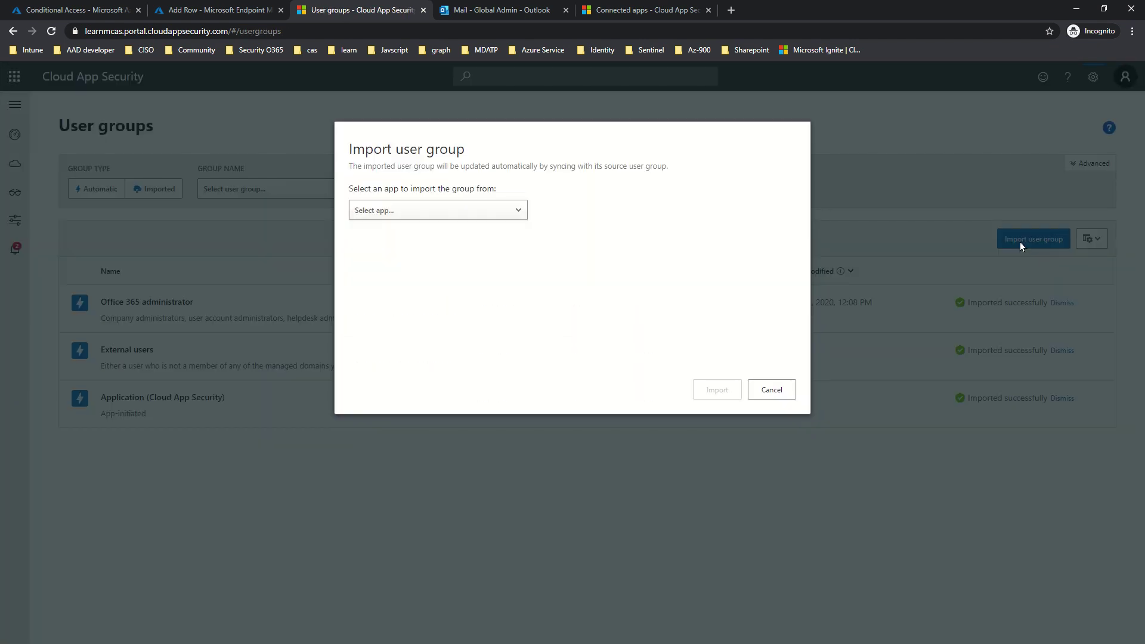
{"action": "left_click", "coordinate": [393, 218]}
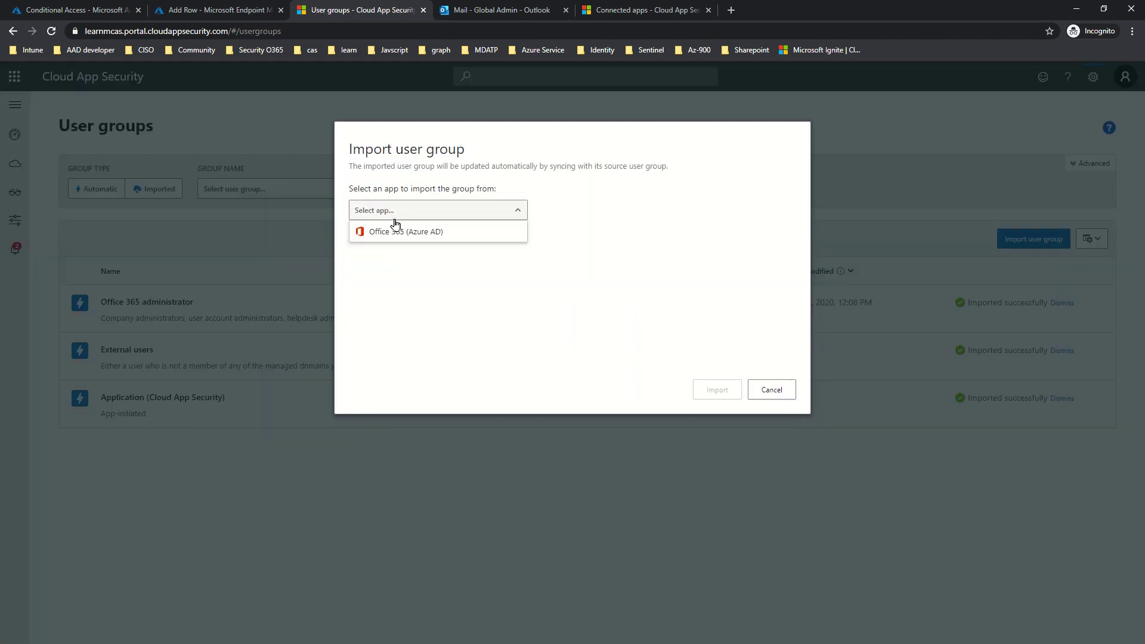